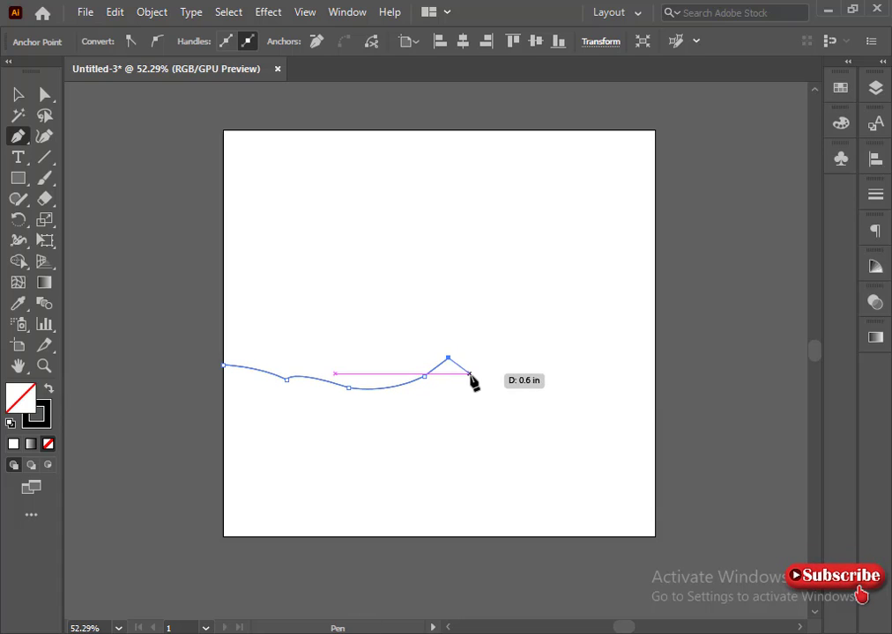
# Step: Continue the wavy hill line with the Pen tool to the artboard's right edge and close the shape around the artboard's bottom corners
pyautogui.moveTo(518, 389); pyautogui.dragTo(530, 384)
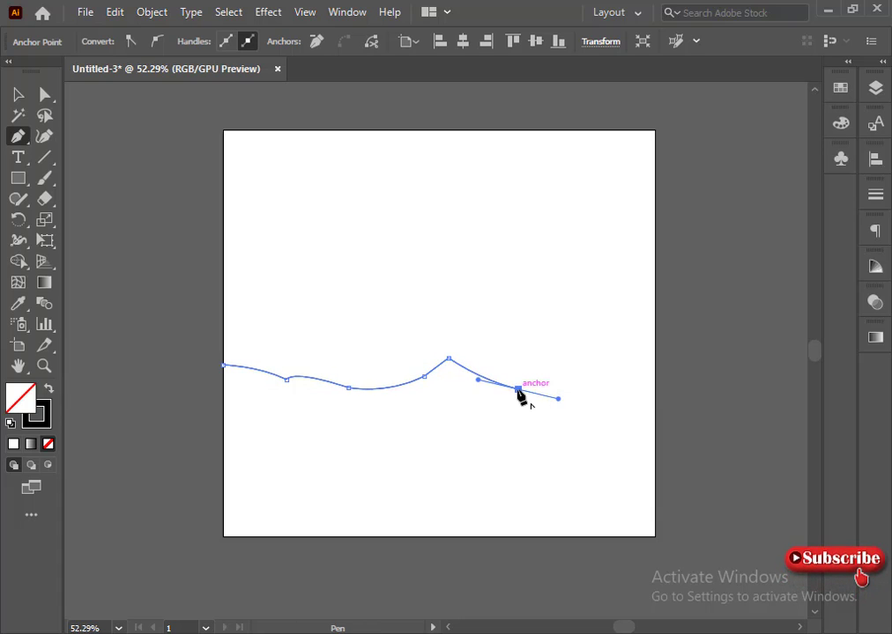
pyautogui.click(519, 390)
pyautogui.click(603, 369)
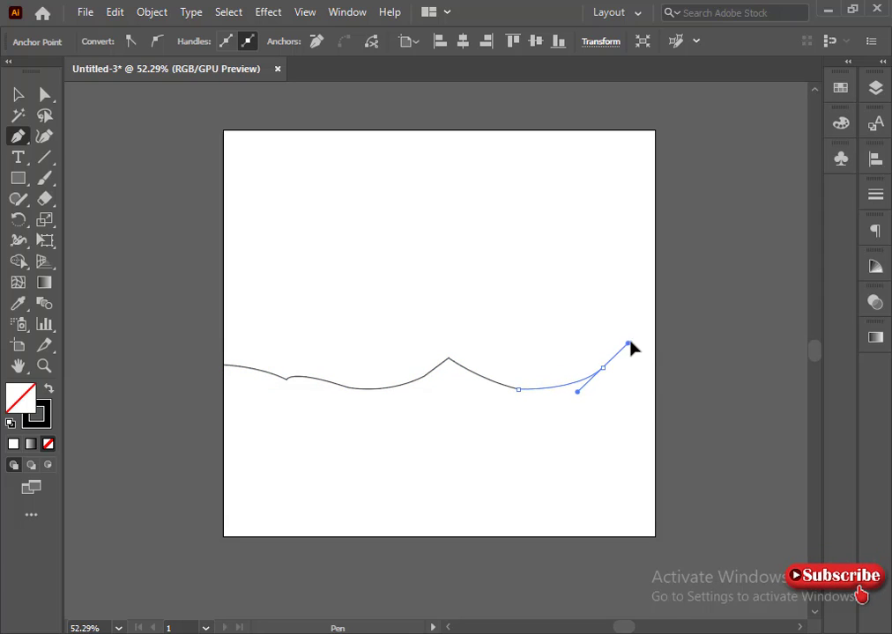
pyautogui.click(603, 369)
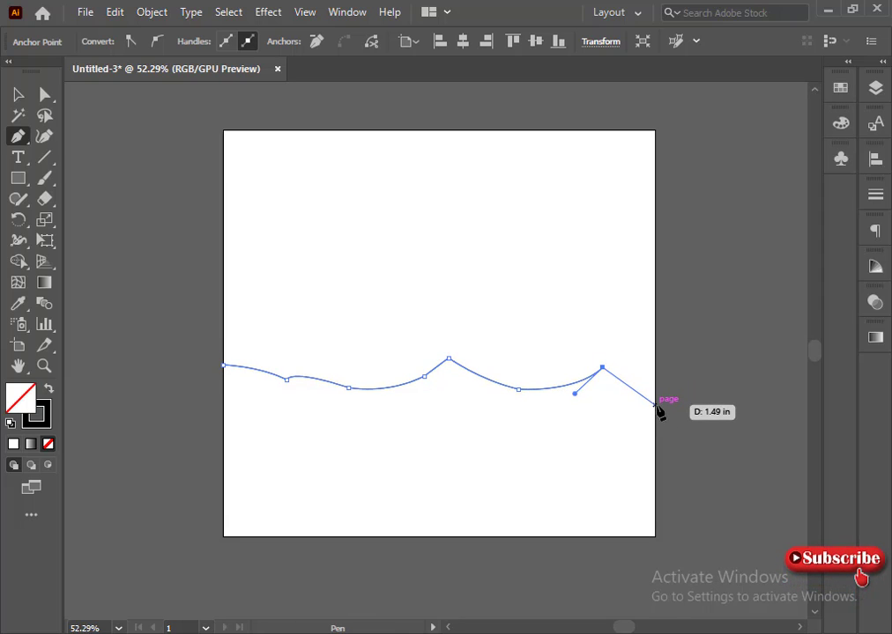
pyautogui.moveTo(655, 401); pyautogui.dragTo(657, 408)
pyautogui.moveTo(676, 449); pyautogui.dragTo(677, 448)
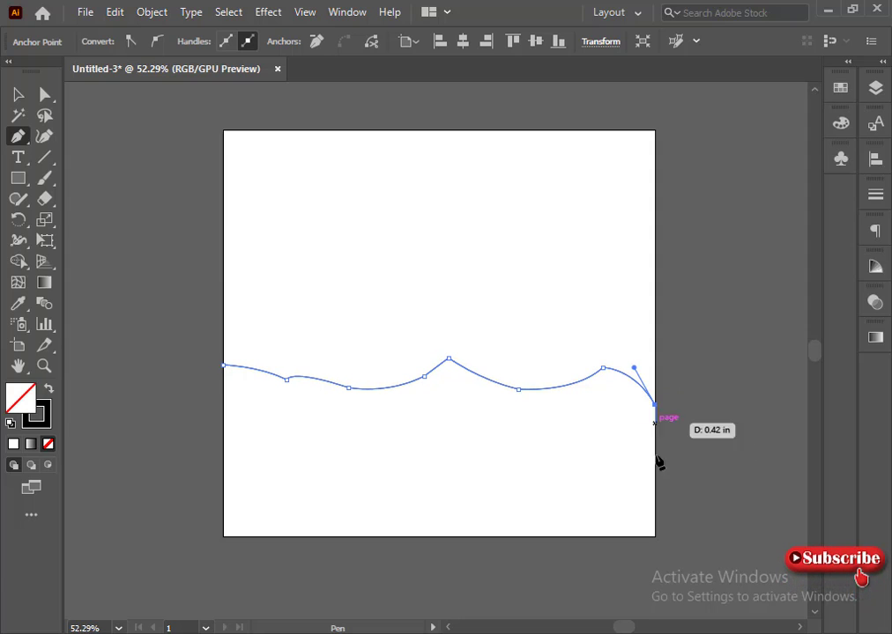
pyautogui.click(223, 537)
pyautogui.click(224, 365)
# Step: Round the corner anchors at the ridge's two valleys and middle peak, and round the right peak by about 0.47 in
pyautogui.click(45, 94)
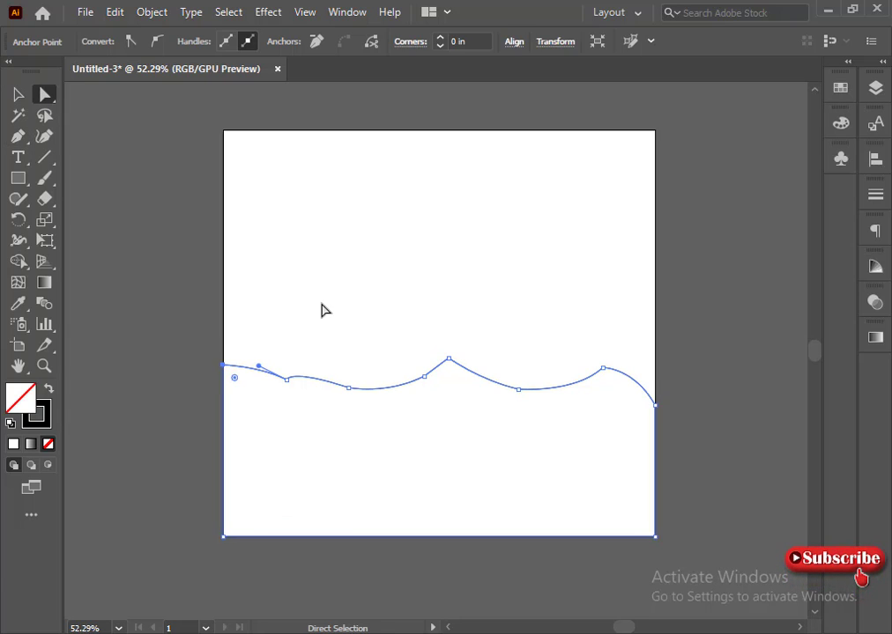
pyautogui.click(323, 311)
pyautogui.click(348, 387)
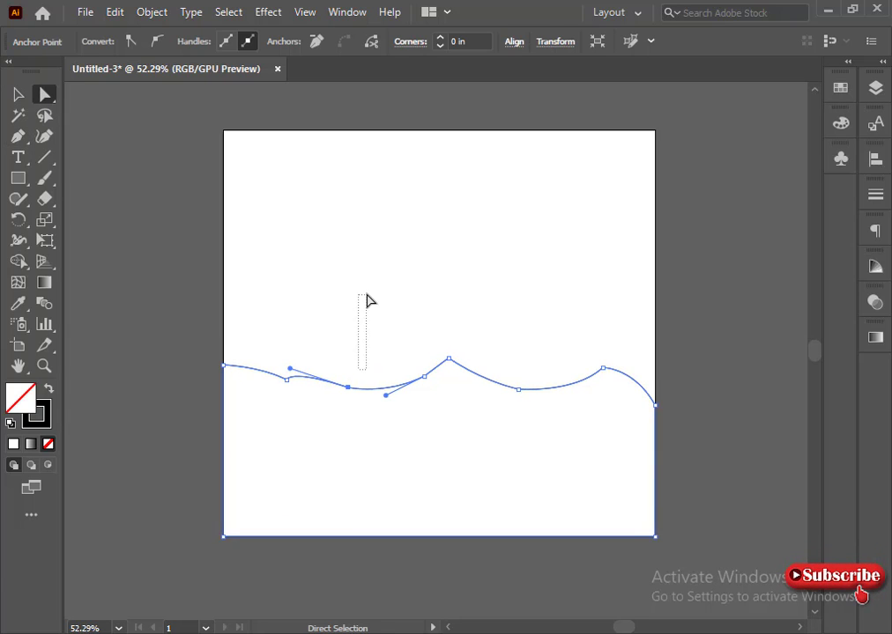
pyautogui.moveTo(367, 295); pyautogui.dragTo(367, 294)
pyautogui.moveTo(338, 366); pyautogui.dragTo(365, 440)
pyautogui.moveTo(400, 338); pyautogui.dragTo(441, 423)
pyautogui.moveTo(440, 324); pyautogui.dragTo(455, 381)
pyautogui.click(541, 357)
pyautogui.moveTo(508, 424); pyautogui.dragTo(508, 424)
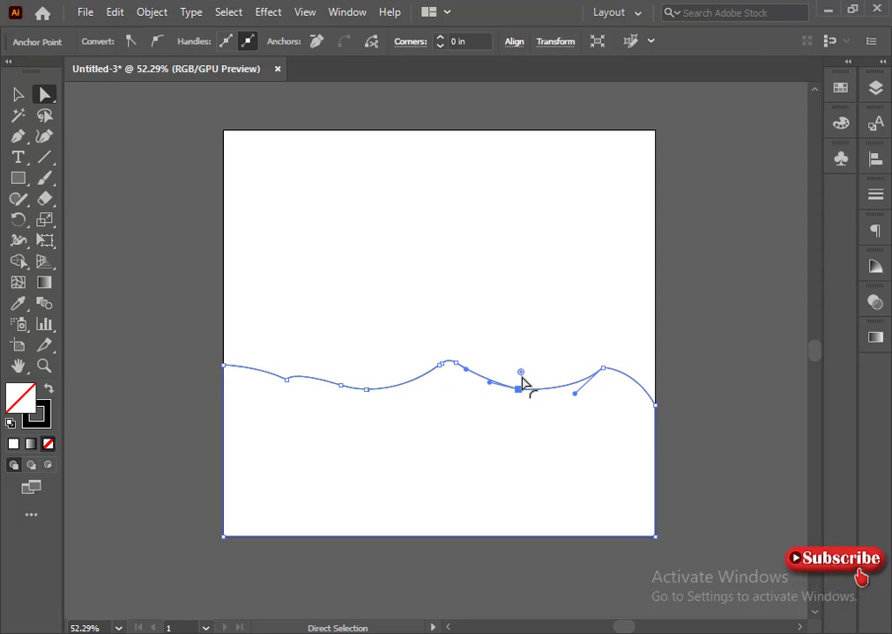
pyautogui.moveTo(585, 336); pyautogui.dragTo(607, 396)
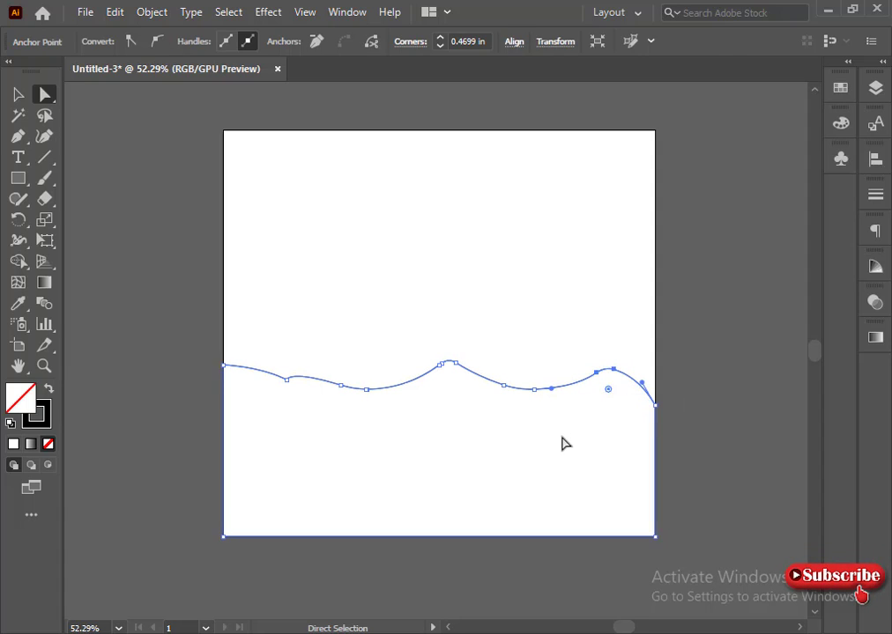
# Step: Smooth the small dip near the ridge's left end and stretch the hill shape slightly taller, keeping its base on the artboard's bottom edge
pyautogui.click(563, 441)
pyautogui.moveTo(302, 420); pyautogui.dragTo(302, 420)
pyautogui.moveTo(284, 360); pyautogui.dragTo(295, 310)
pyautogui.click(129, 385)
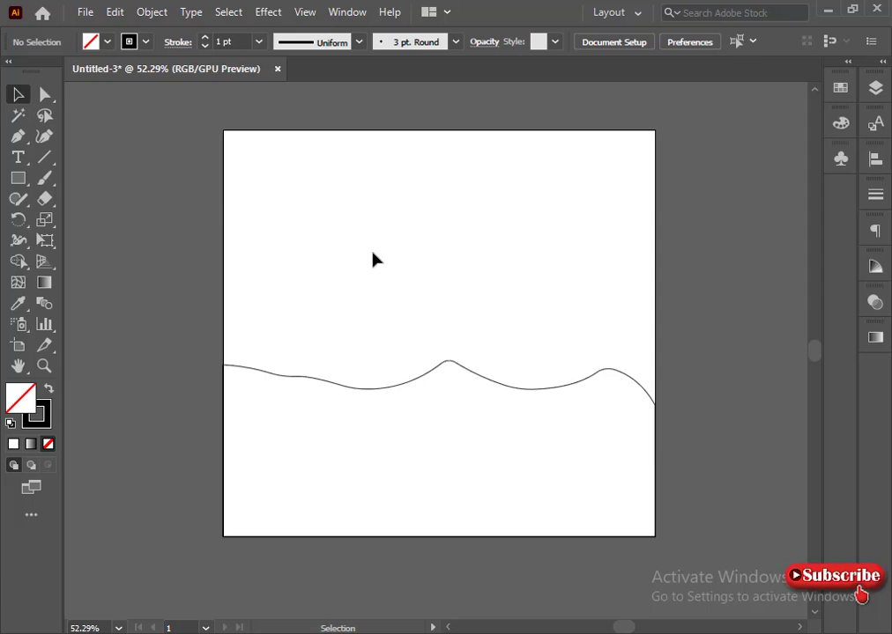
pyautogui.moveTo(438, 374); pyautogui.dragTo(439, 349)
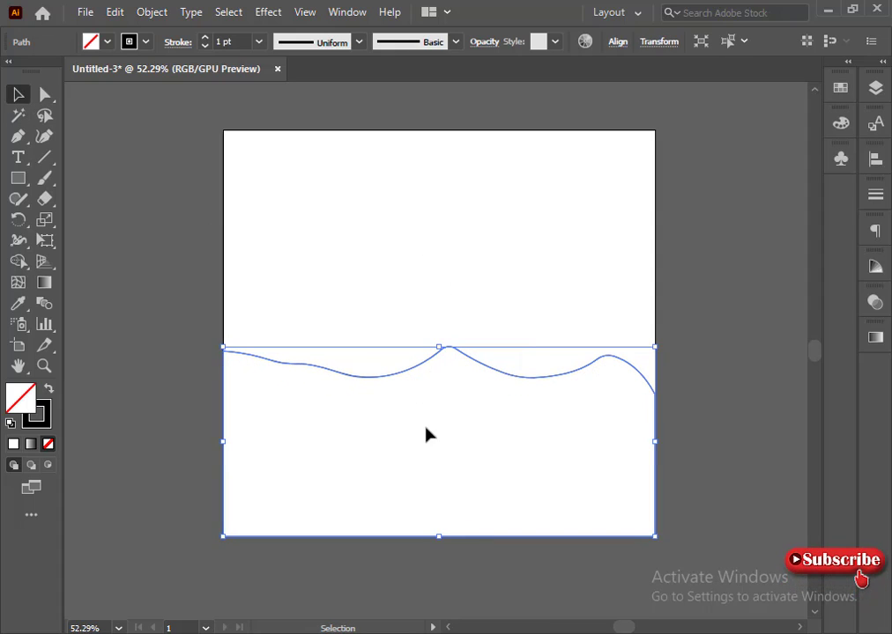
pyautogui.click(384, 314)
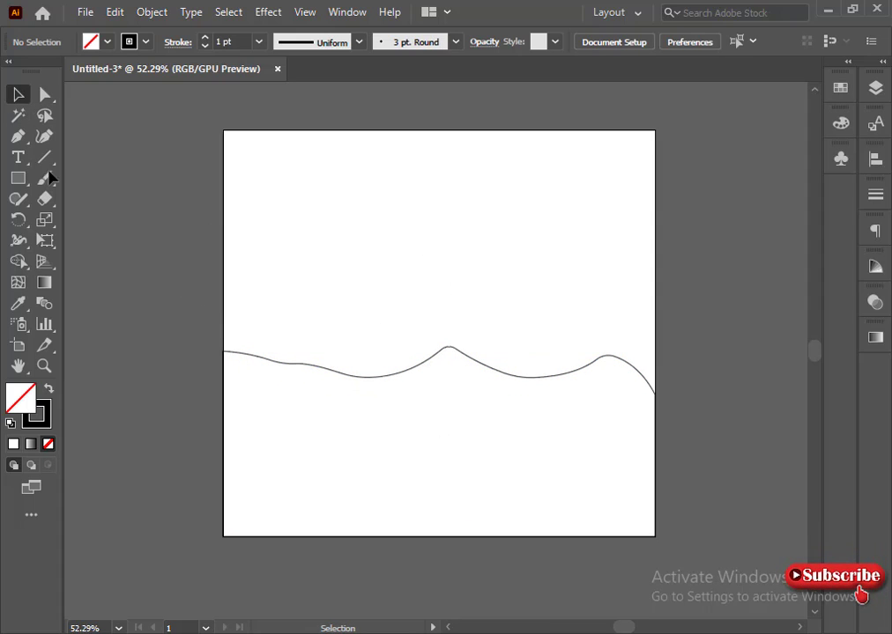
pyautogui.click(227, 387)
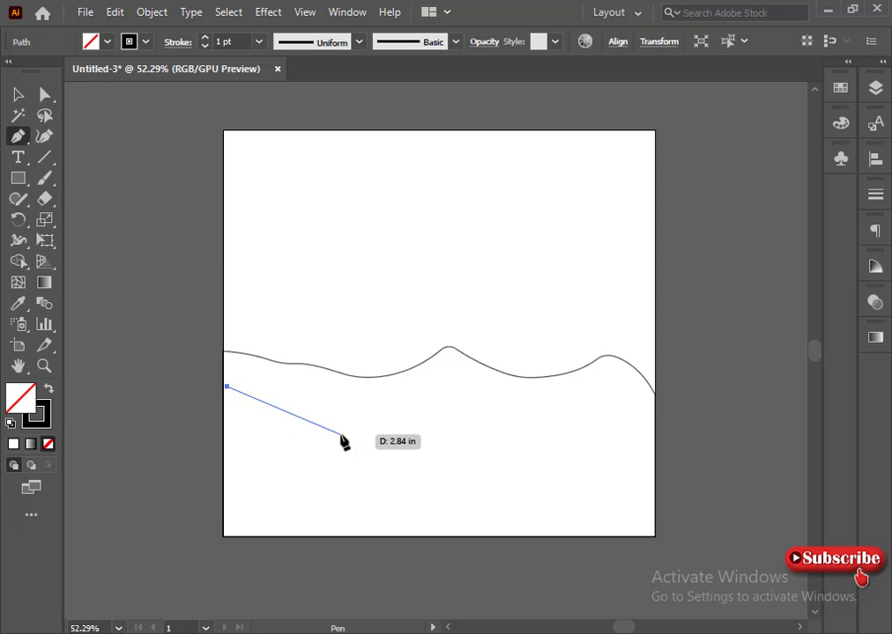
pyautogui.moveTo(370, 438); pyautogui.dragTo(399, 442)
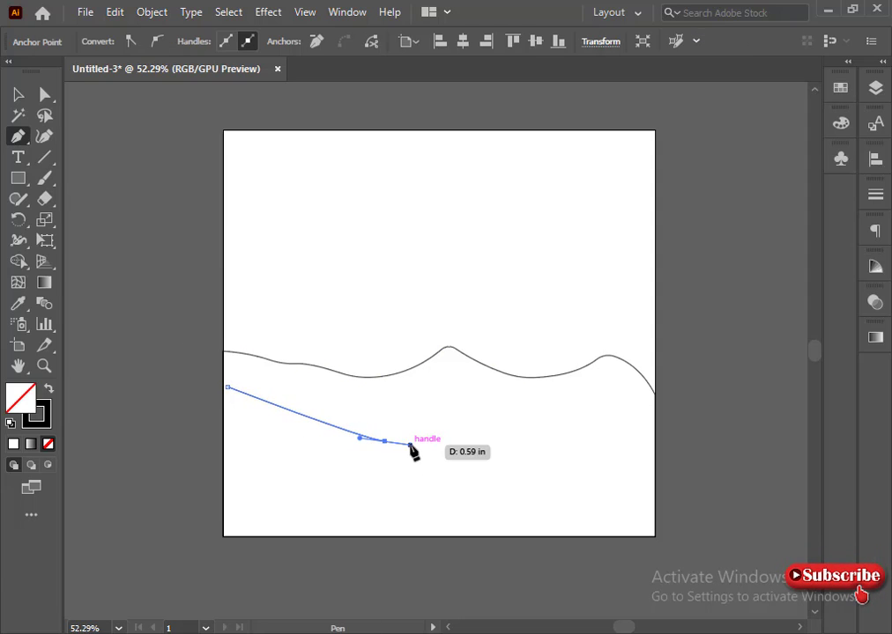
pyautogui.hotkey('ctrl', 'z')
pyautogui.hotkey('ctrl', 'z')
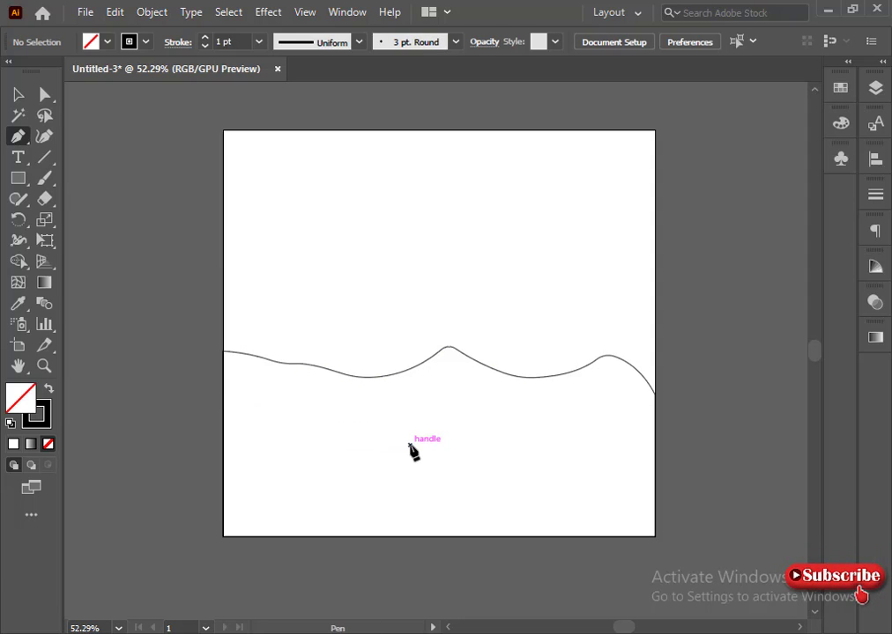
# Step: Draw a closed curved hill below the ridge, running from the artboard's left edge to a pointed tip near the centre, and deselect it
pyautogui.click(224, 392)
pyautogui.moveTo(418, 441); pyautogui.dragTo(556, 434)
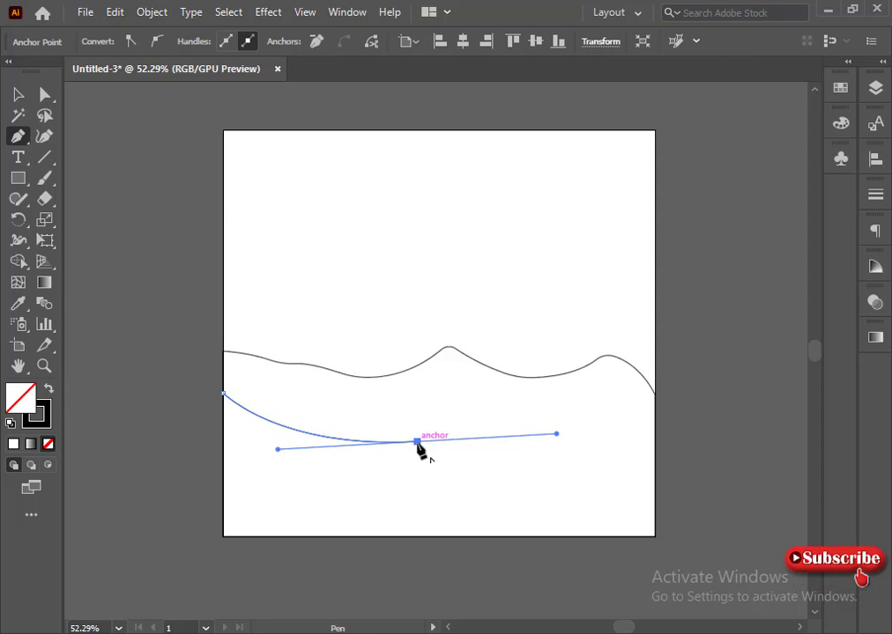
pyautogui.moveTo(223, 478)
pyautogui.mouseDown()
pyautogui.moveTo(145, 468)
pyautogui.moveTo(224, 479)
pyautogui.mouseUp()
pyautogui.click(224, 395)
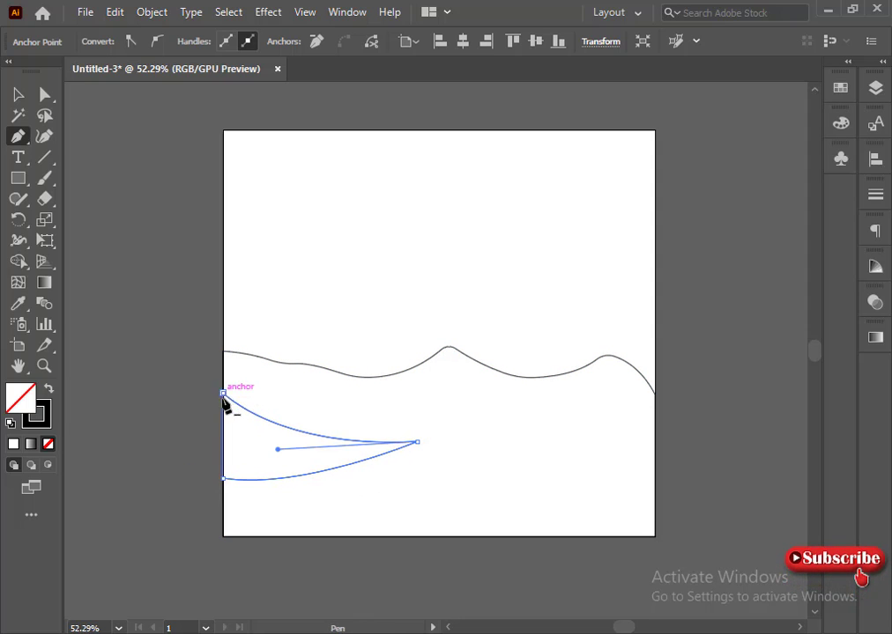
pyautogui.hotkey('ctrl', 'shift', 'a')
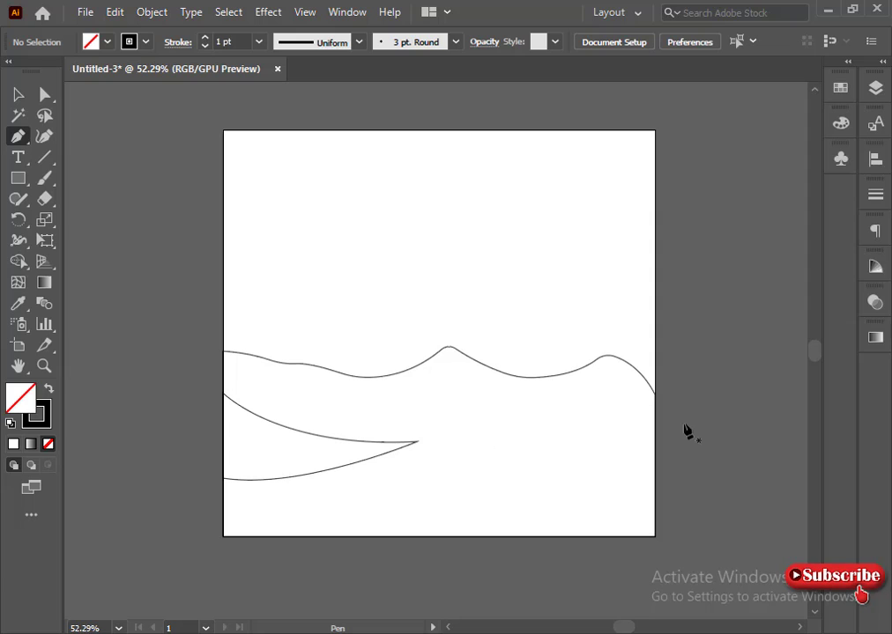
# Step: Draw the upper edge of a second hill from the artboard's right edge, curving over and down onto the left hill's upper edge
pyautogui.click(654, 411)
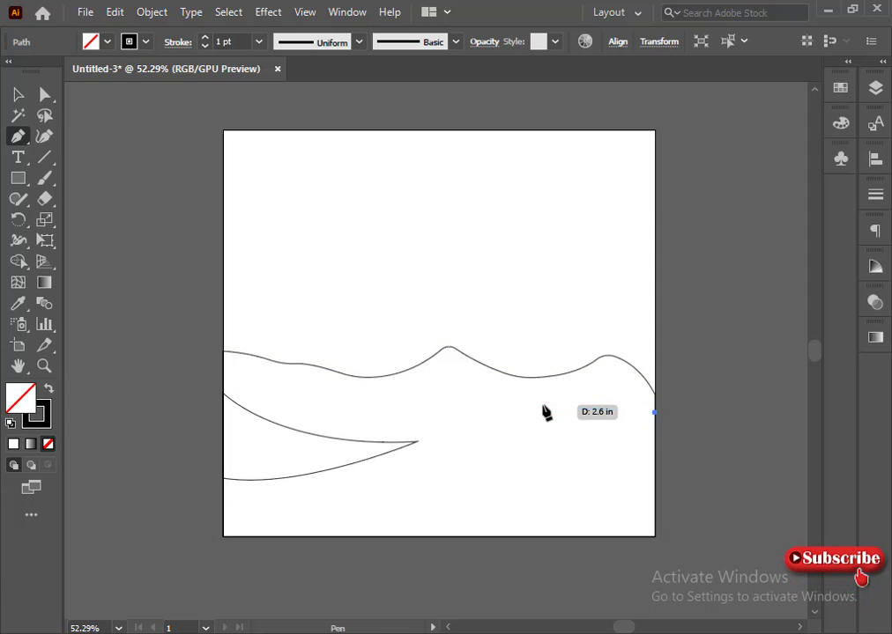
pyautogui.moveTo(491, 379); pyautogui.dragTo(541, 409)
pyautogui.hotkey('ctrl', 'z')
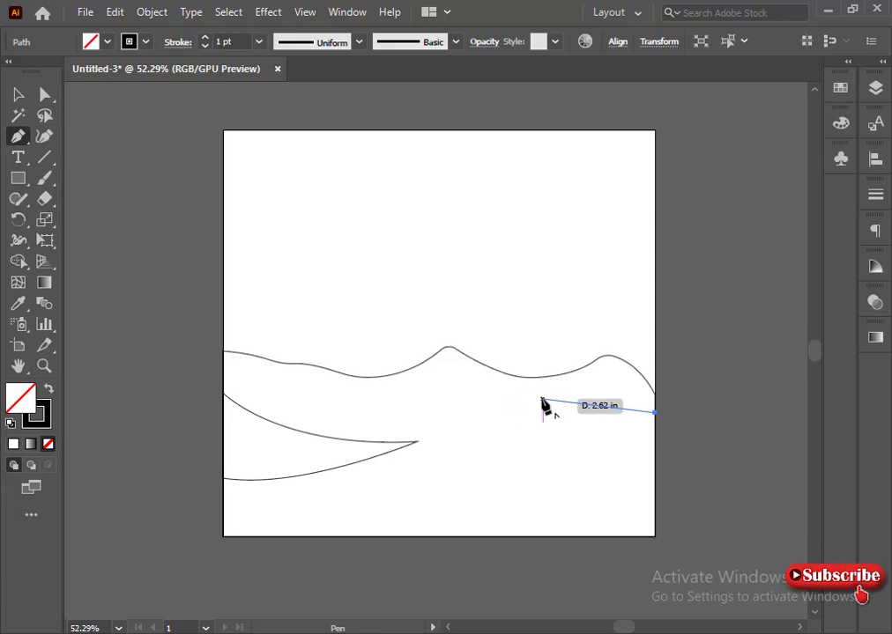
pyautogui.click(538, 413)
pyautogui.moveTo(457, 391); pyautogui.dragTo(457, 390)
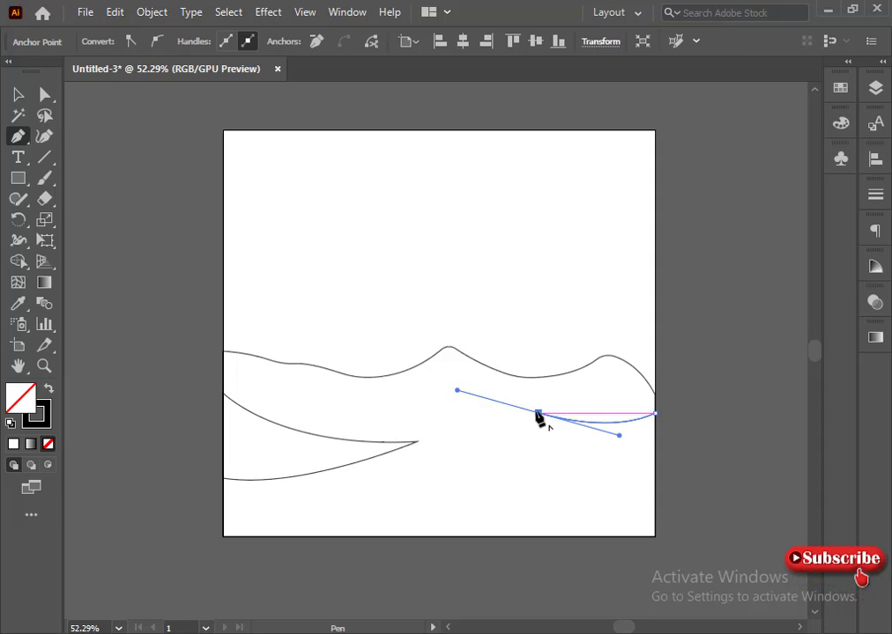
pyautogui.moveTo(275, 483)
pyautogui.mouseDown()
pyautogui.moveTo(255, 501)
pyautogui.moveTo(264, 499)
pyautogui.mouseUp()
pyautogui.click(355, 441)
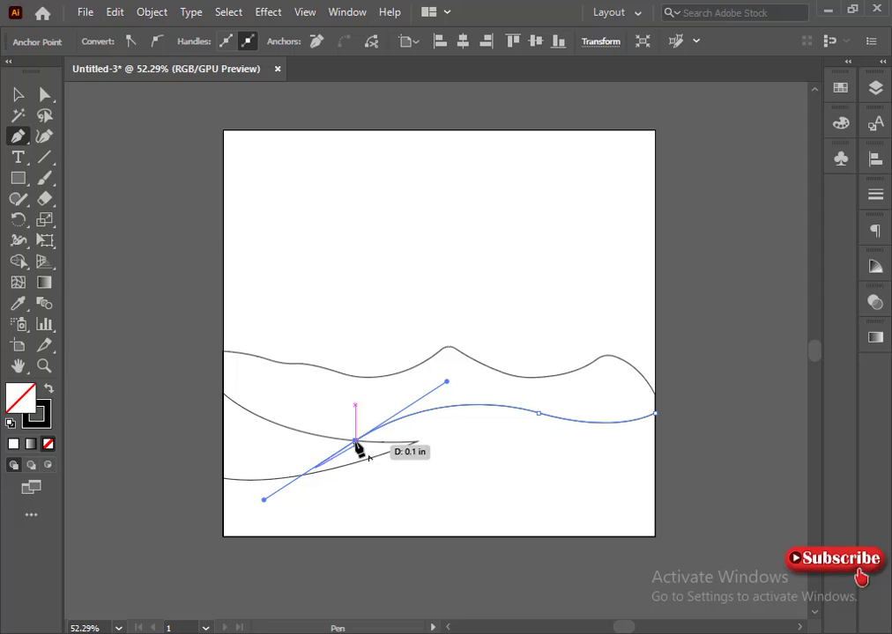
# Step: Continue the second hill's outline through the left hill's tip, curve its lower edge back to the artboard's right edge, and deselect it
pyautogui.click(416, 442)
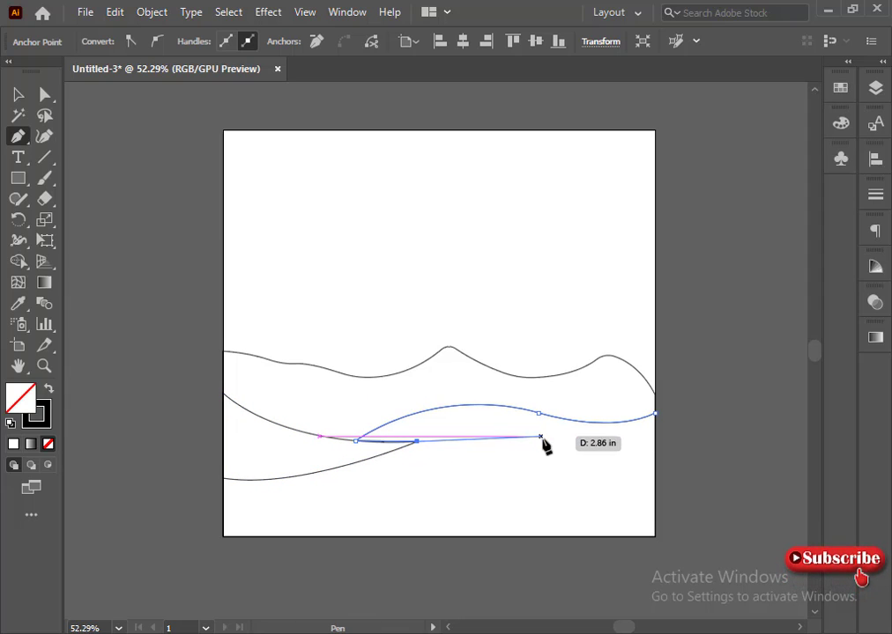
pyautogui.moveTo(544, 441); pyautogui.dragTo(629, 449)
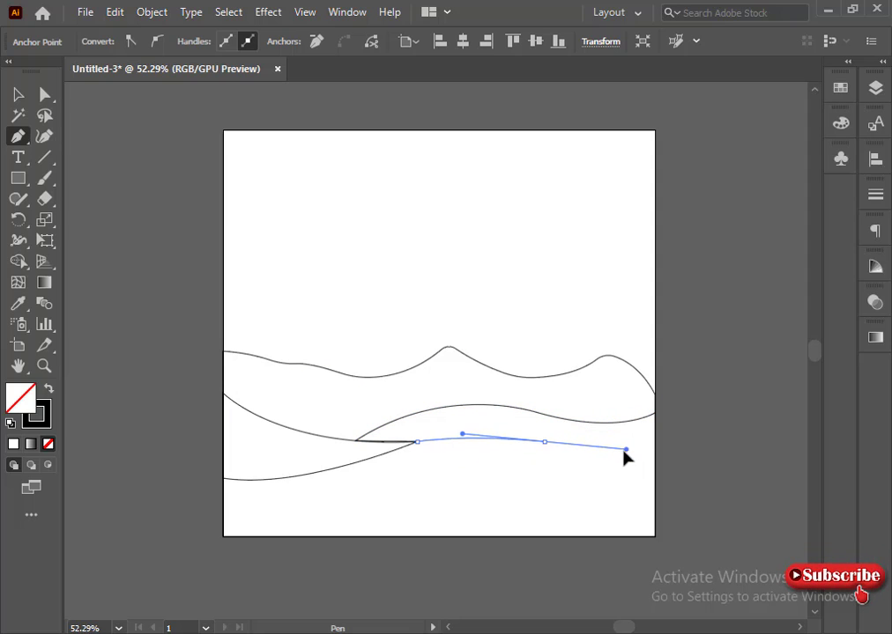
pyautogui.click(544, 441)
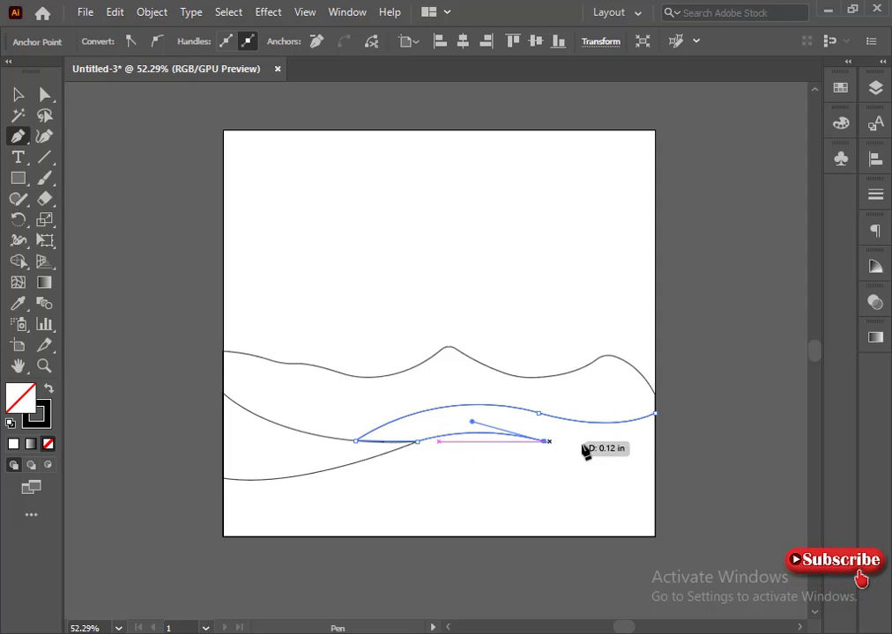
pyautogui.click(654, 450)
pyautogui.moveTo(663, 451); pyautogui.dragTo(627, 445)
pyautogui.click(543, 507)
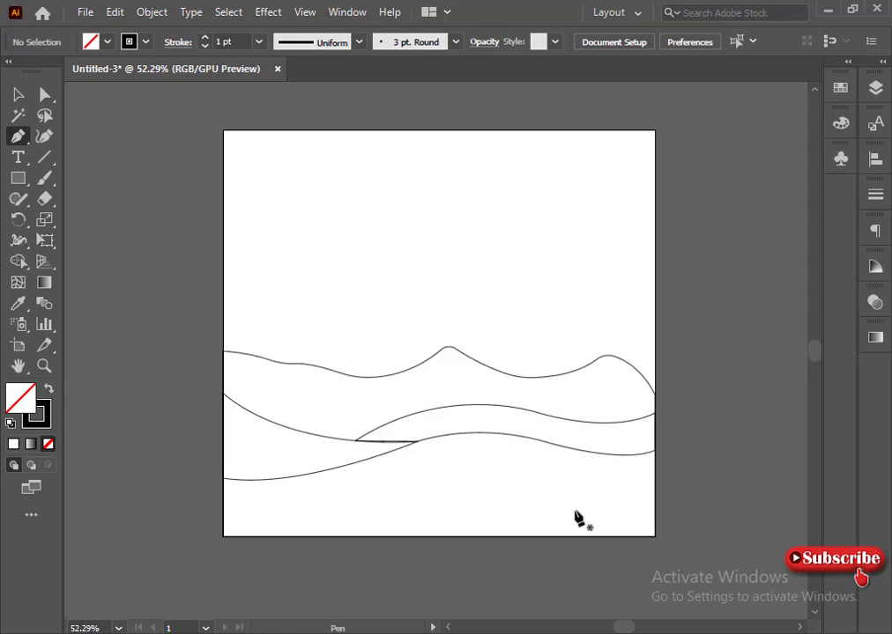
# Step: Draw a winding bank line from the second hill's lower edge down to the artboard's bottom edge, ending at the bottom-left corner
pyautogui.click(487, 433)
pyautogui.moveTo(465, 476); pyautogui.dragTo(460, 476)
pyautogui.click(472, 466)
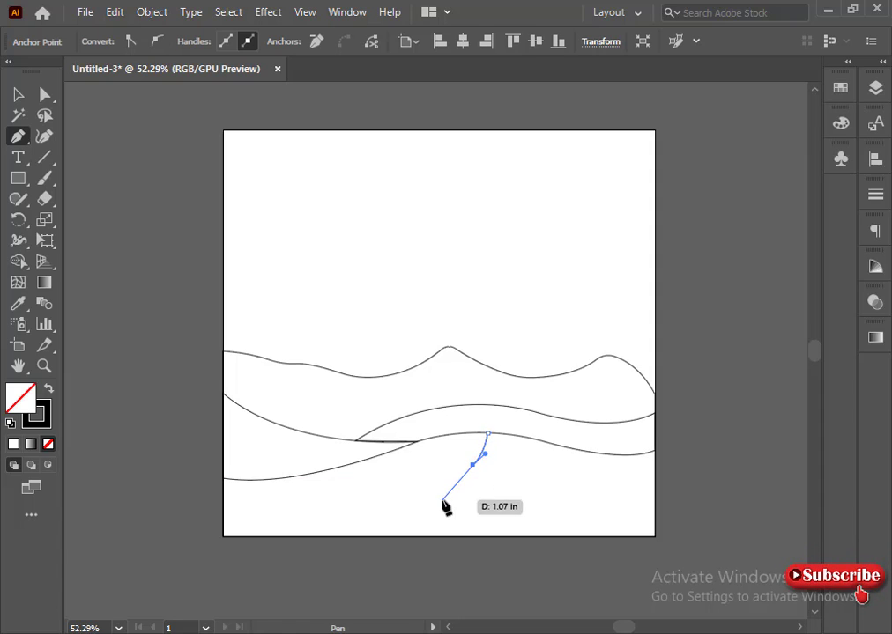
pyautogui.moveTo(411, 502)
pyautogui.mouseDown()
pyautogui.moveTo(406, 511)
pyautogui.moveTo(405, 503)
pyautogui.mouseUp()
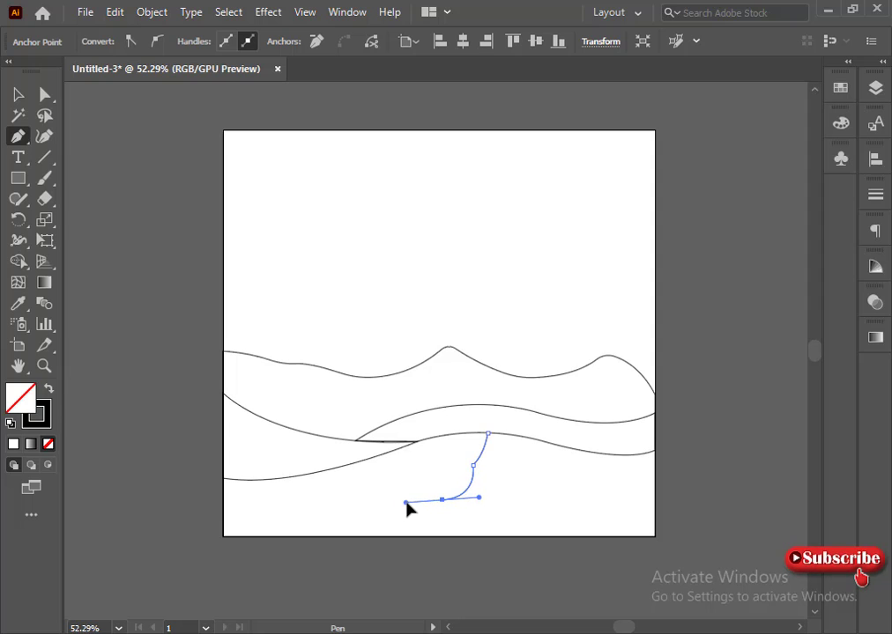
pyautogui.click(442, 500)
pyautogui.moveTo(299, 535); pyautogui.dragTo(262, 577)
pyautogui.click(298, 534)
pyautogui.click(223, 535)
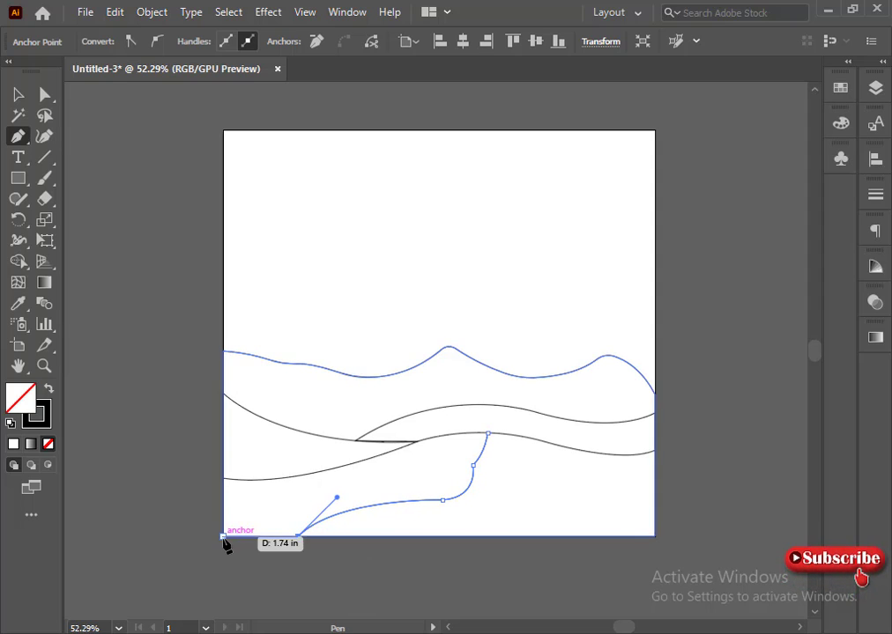
# Step: Close the left bank shape up the artboard's left edge and along the two hills' lower edges to its starting point, and deselect it
pyautogui.click(223, 478)
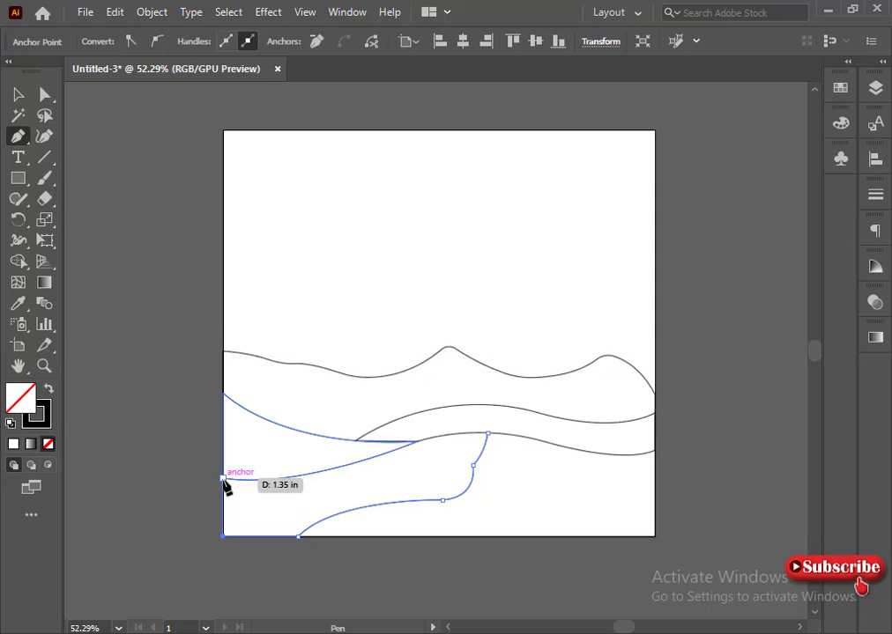
pyautogui.moveTo(416, 442); pyautogui.dragTo(546, 392)
pyautogui.click(417, 442)
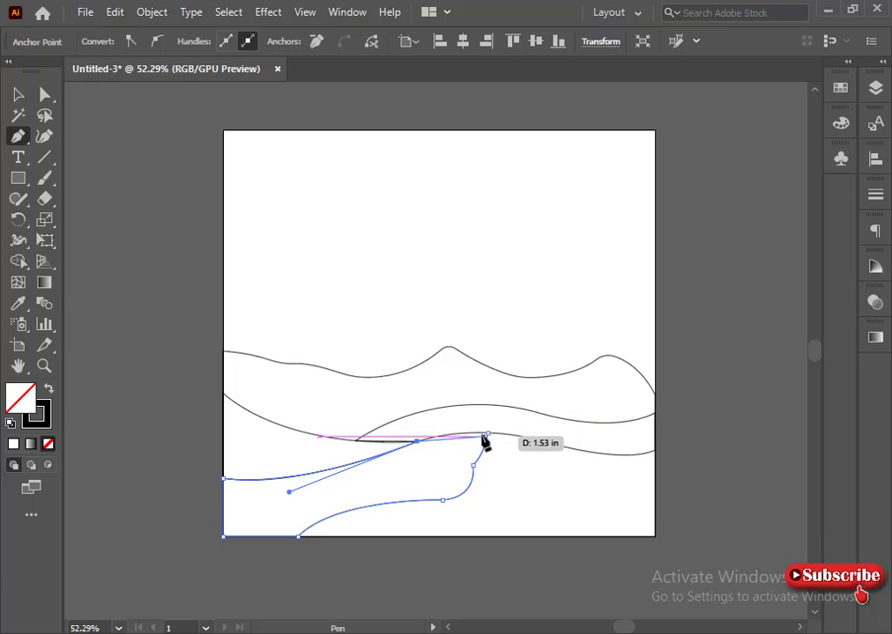
pyautogui.click(487, 433)
pyautogui.moveTo(488, 434); pyautogui.dragTo(525, 437)
pyautogui.keyDown('ctrl'); pyautogui.click(521, 479); pyautogui.keyUp('ctrl')
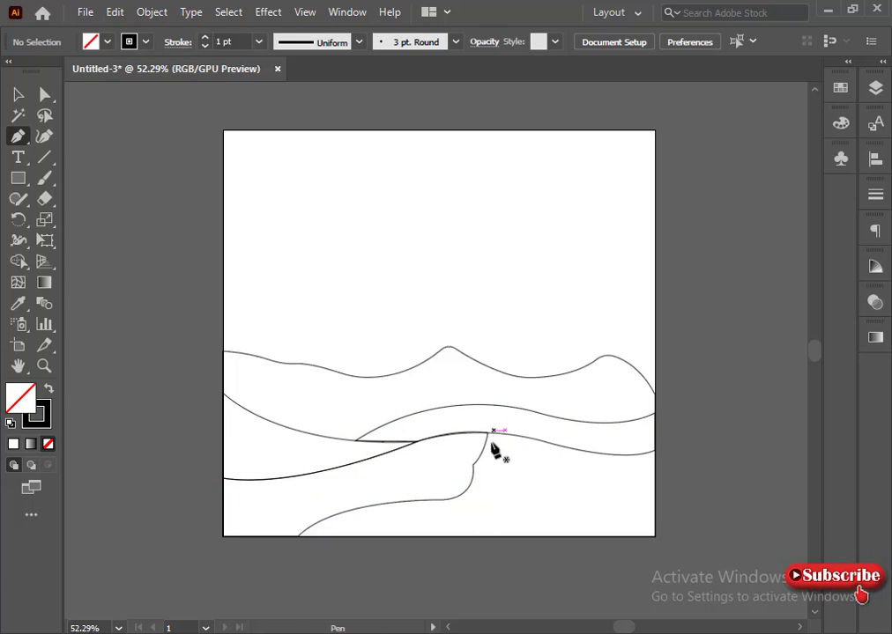
# Step: Draw the river outline from the second hill's lower edge down a winding right bank, along the artboard's bottom edge, and back along the left bank's lower curve
pyautogui.click(487, 432)
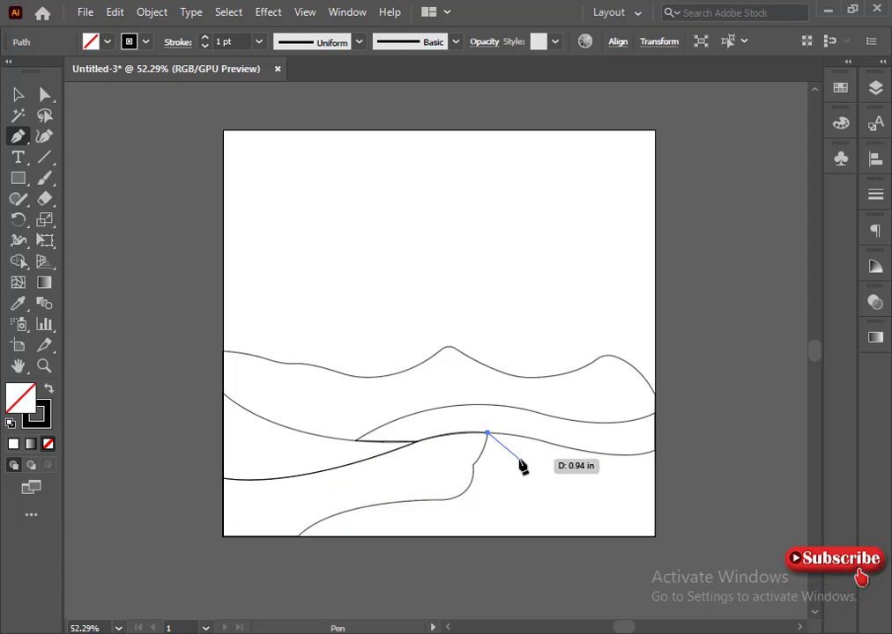
pyautogui.moveTo(513, 455); pyautogui.dragTo(489, 556)
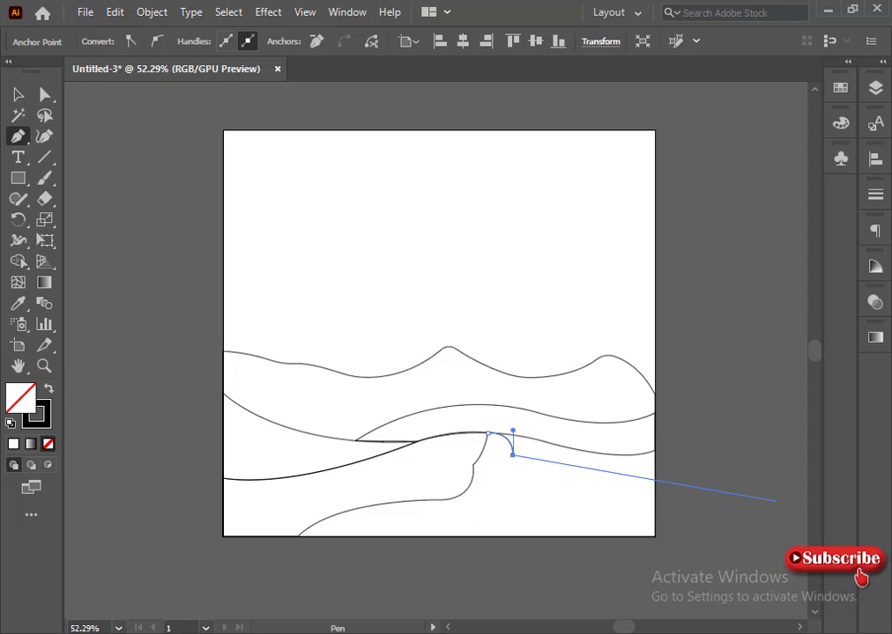
pyautogui.moveTo(494, 481); pyautogui.dragTo(512, 542)
pyautogui.press('Escape')
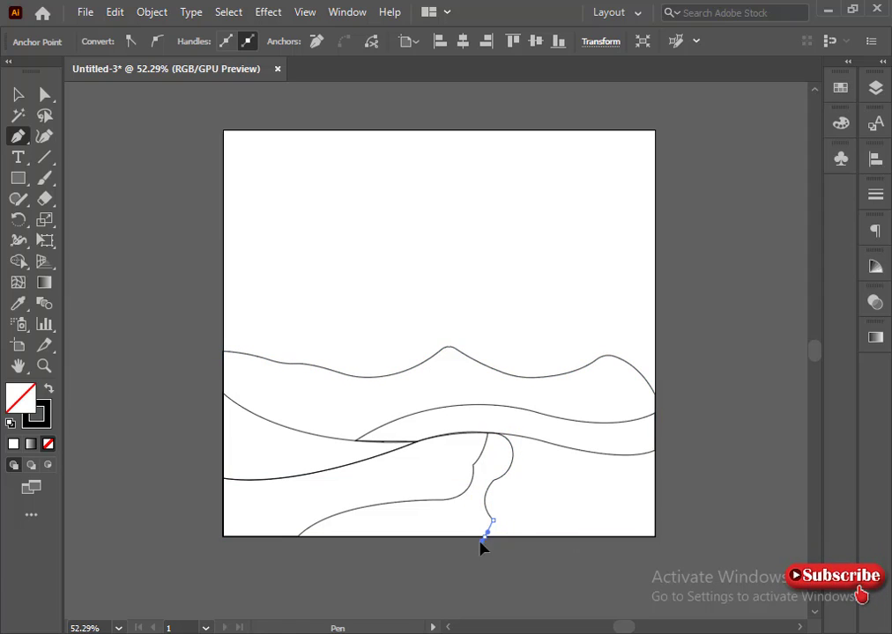
pyautogui.moveTo(474, 537); pyautogui.dragTo(476, 547)
pyautogui.click(299, 536)
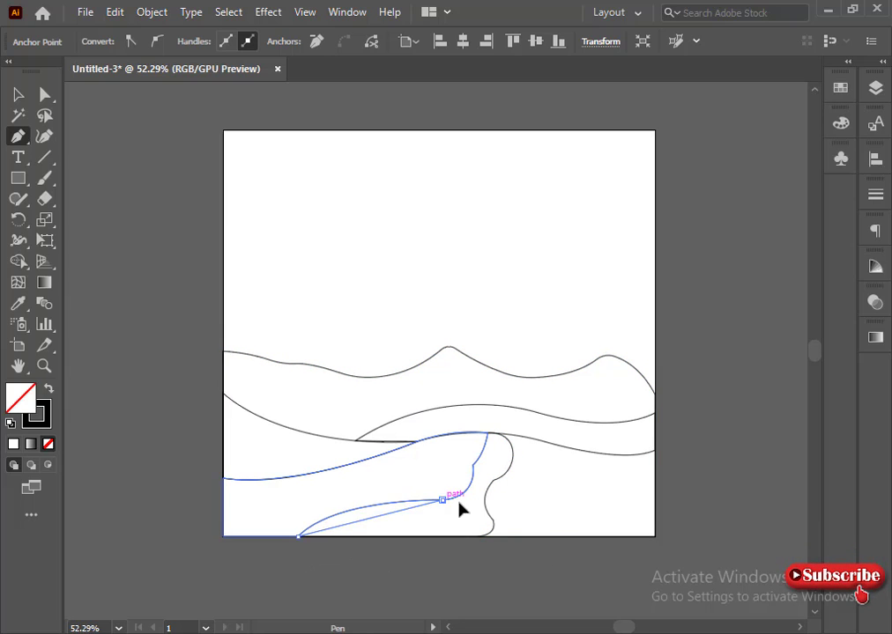
pyautogui.moveTo(442, 499); pyautogui.dragTo(559, 502)
# Step: Smooth the sharp bend in the upper part of the left bank's edge and deselect the shape
pyautogui.click(41, 95)
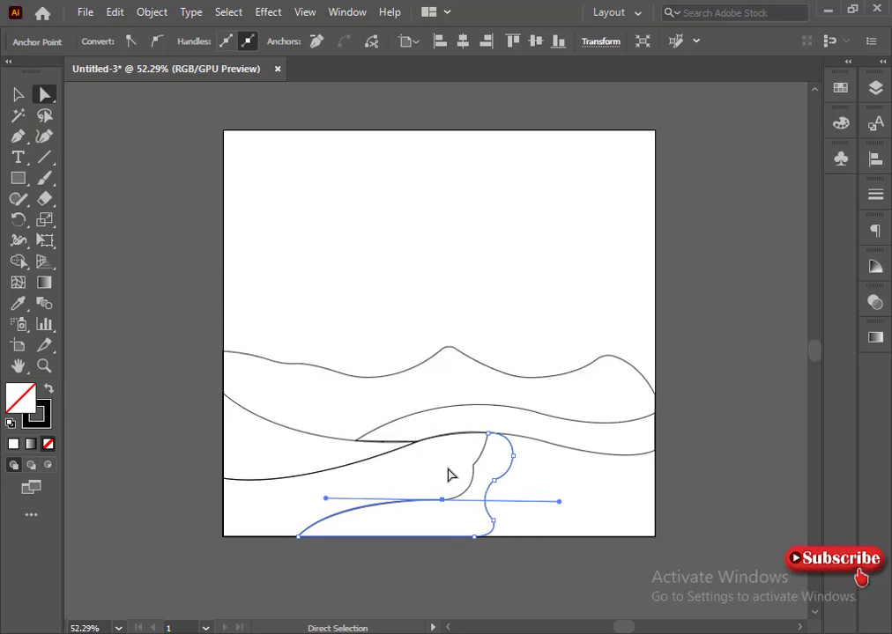
pyautogui.moveTo(477, 461); pyautogui.dragTo(519, 475)
pyautogui.click(534, 467)
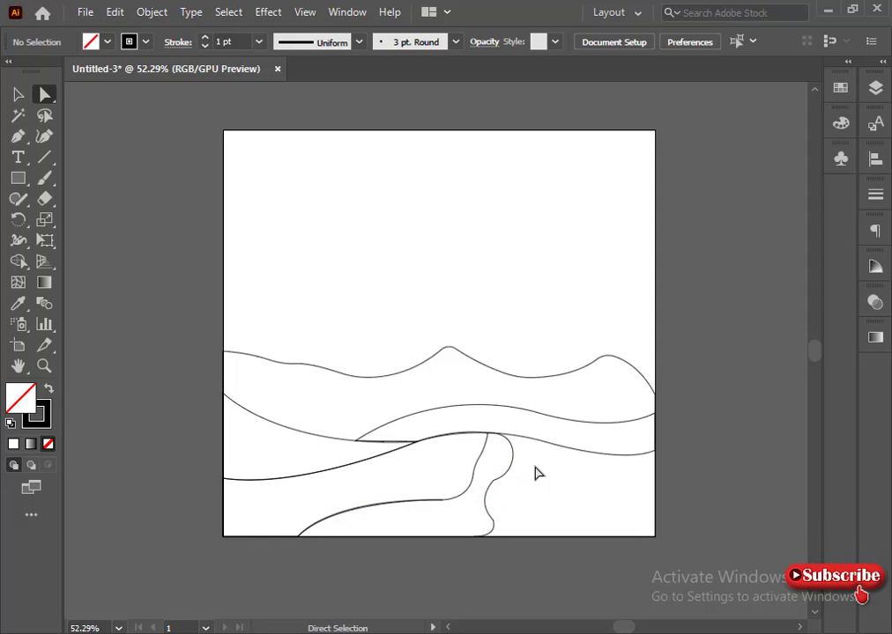
# Step: Continue the river outline up the left bank's smoothed edge and close it at its starting point on the second hill's lower edge
pyautogui.click(16, 123)
pyautogui.click(14, 136)
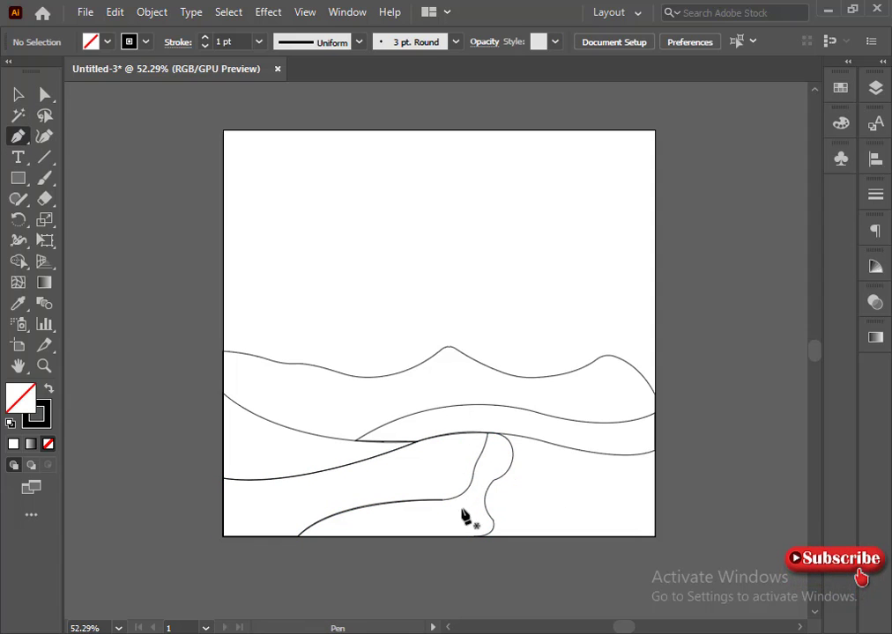
pyautogui.click(441, 499)
pyautogui.moveTo(474, 476); pyautogui.dragTo(489, 423)
pyautogui.click(474, 475)
pyautogui.click(478, 457)
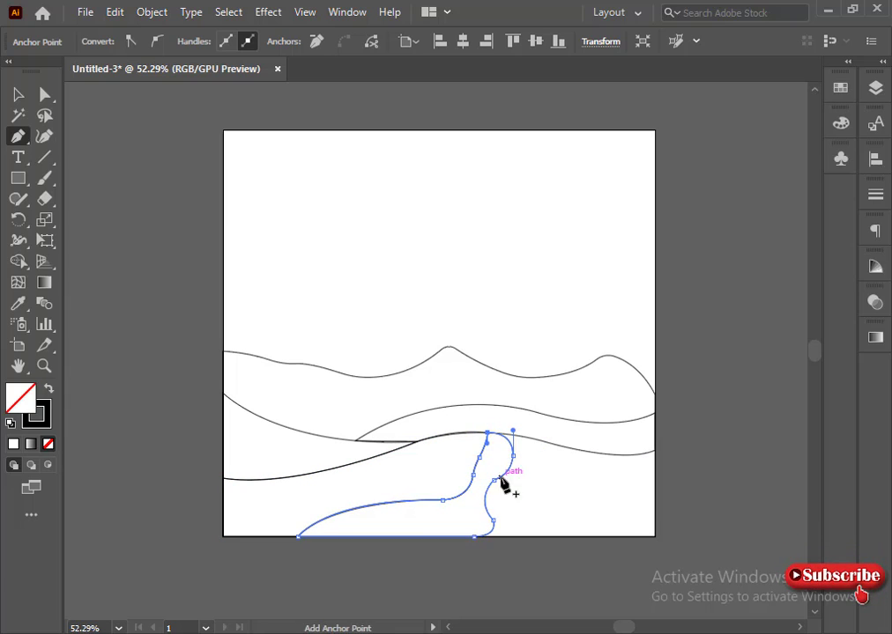
pyautogui.click(526, 481)
pyautogui.hotkey('ctrl', 'z')
# Step: Round the middle and lower bends of the river's right bank with Direct Selection and deselect the shape
pyautogui.click(44, 95)
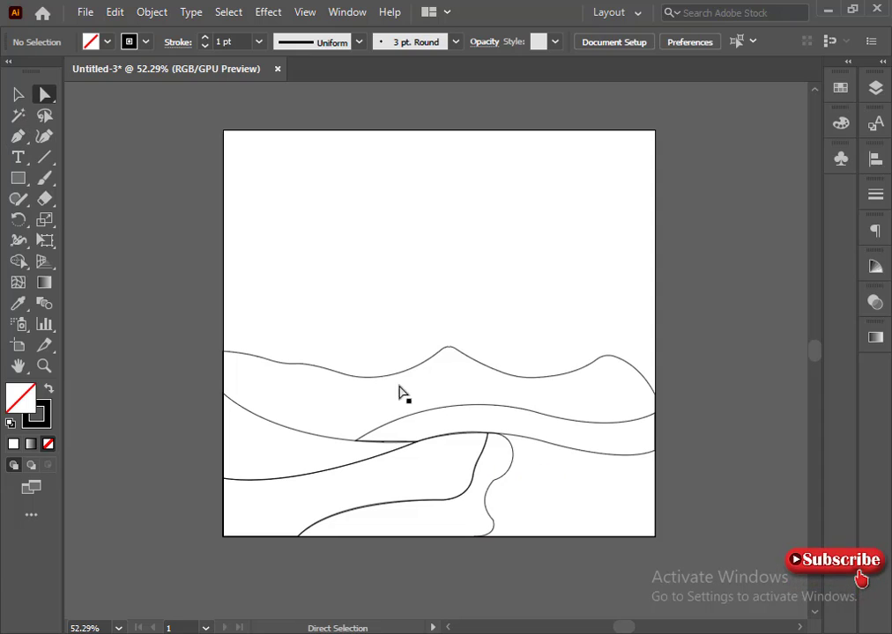
pyautogui.click(494, 479)
pyautogui.moveTo(499, 491); pyautogui.dragTo(531, 513)
pyautogui.click(529, 483)
pyautogui.click(513, 454)
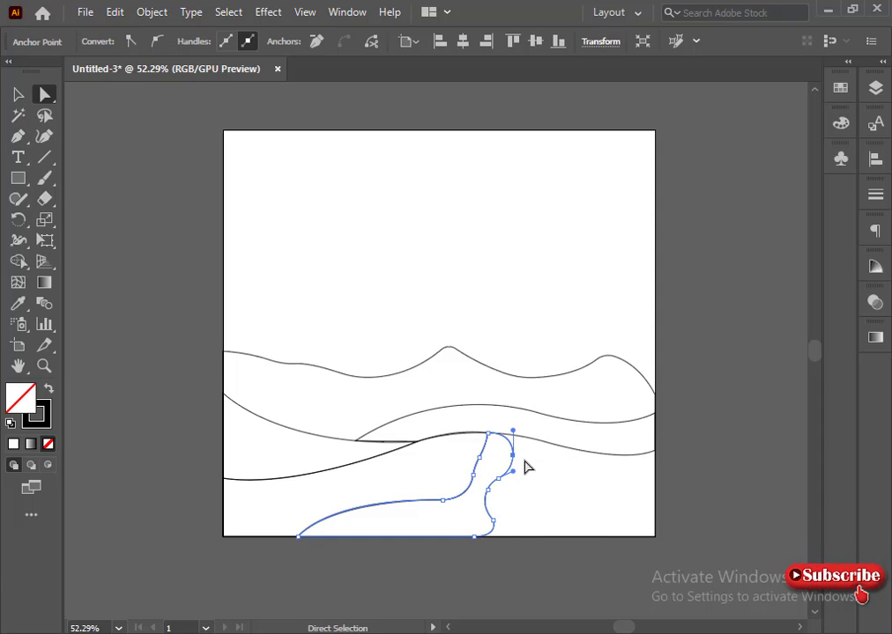
pyautogui.click(525, 467)
pyautogui.click(495, 521)
pyautogui.click(474, 571)
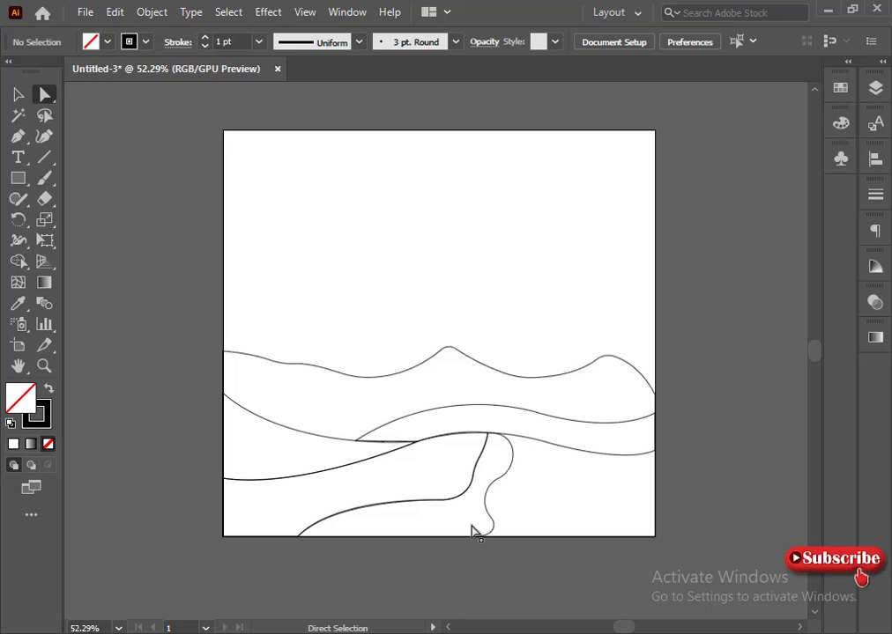
# Step: Trace the river's right bank with the Pen tool from the second hill's lower edge down to the artboard's bottom edge
pyautogui.click(18, 136)
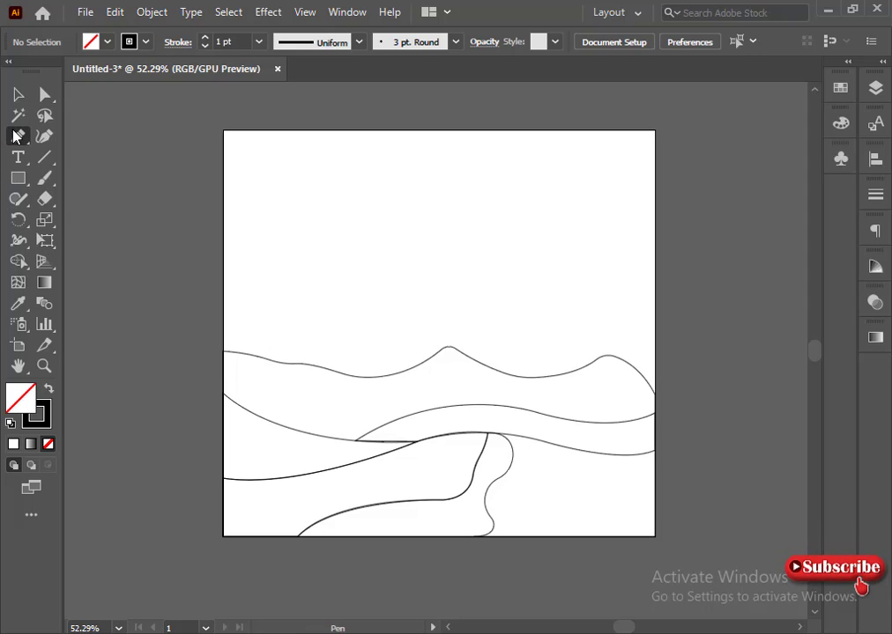
pyautogui.click(487, 434)
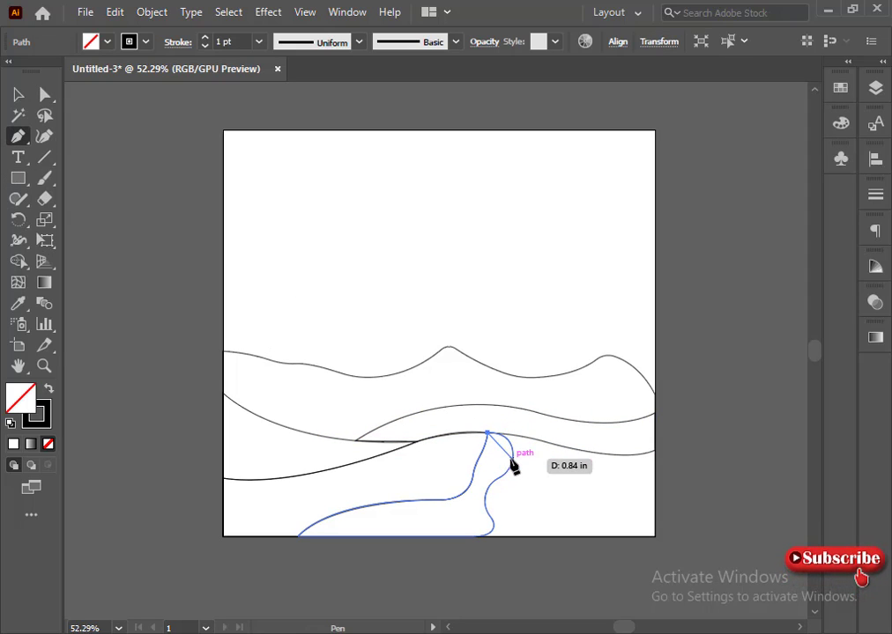
pyautogui.moveTo(517, 483); pyautogui.dragTo(516, 470)
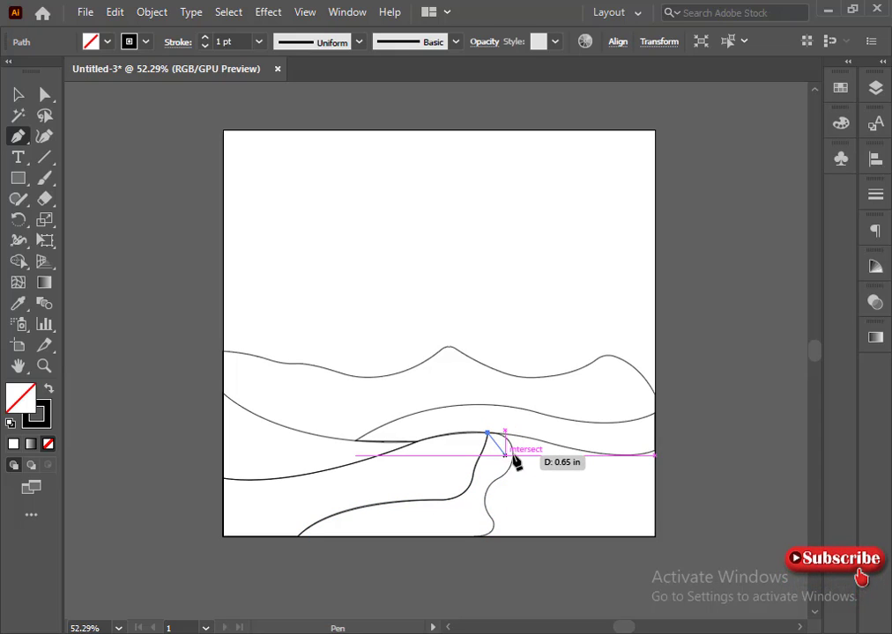
pyautogui.click(512, 455)
pyautogui.moveTo(496, 478); pyautogui.dragTo(459, 537)
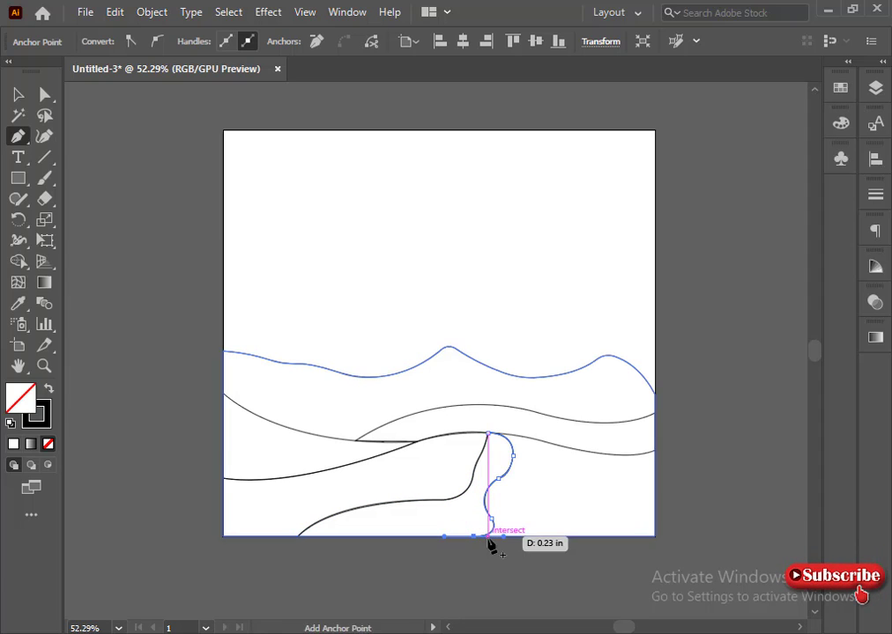
# Step: Close the right bank shape along the artboard's bottom and right edges and the second hill's lower edge, and deselect it
pyautogui.click(654, 537)
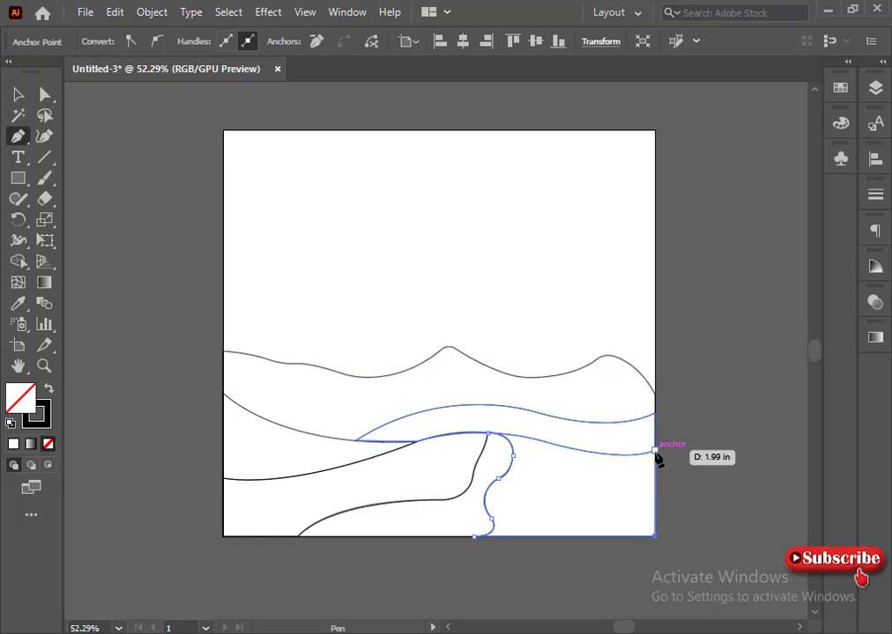
pyautogui.click(656, 451)
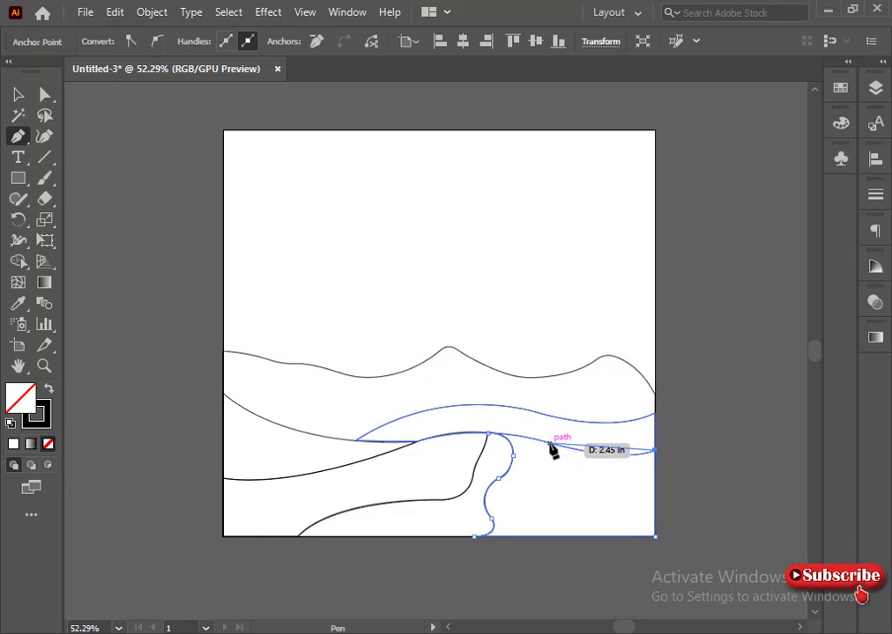
pyautogui.moveTo(557, 446); pyautogui.dragTo(486, 429)
pyautogui.click(488, 429)
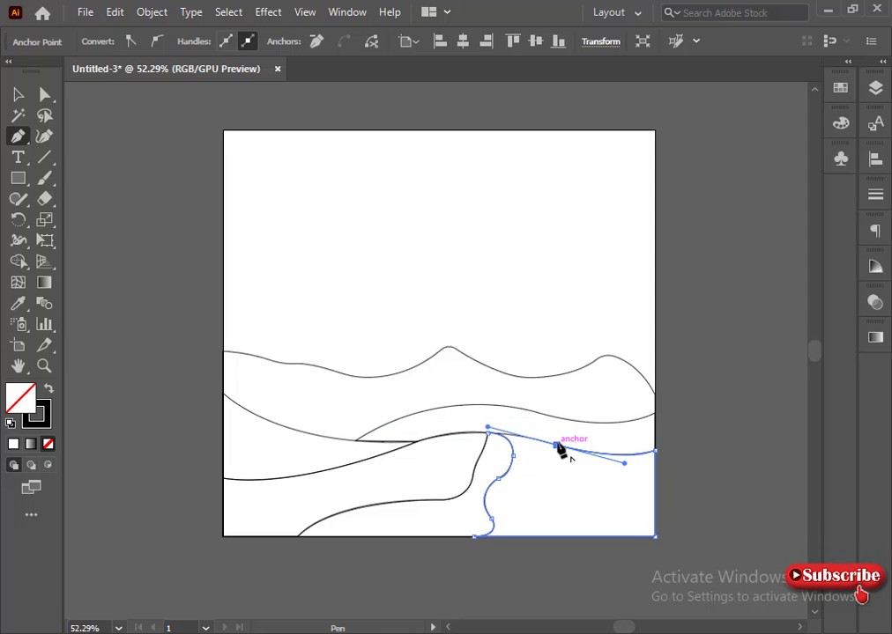
pyautogui.click(557, 445)
pyautogui.moveTo(488, 433); pyautogui.dragTo(475, 439)
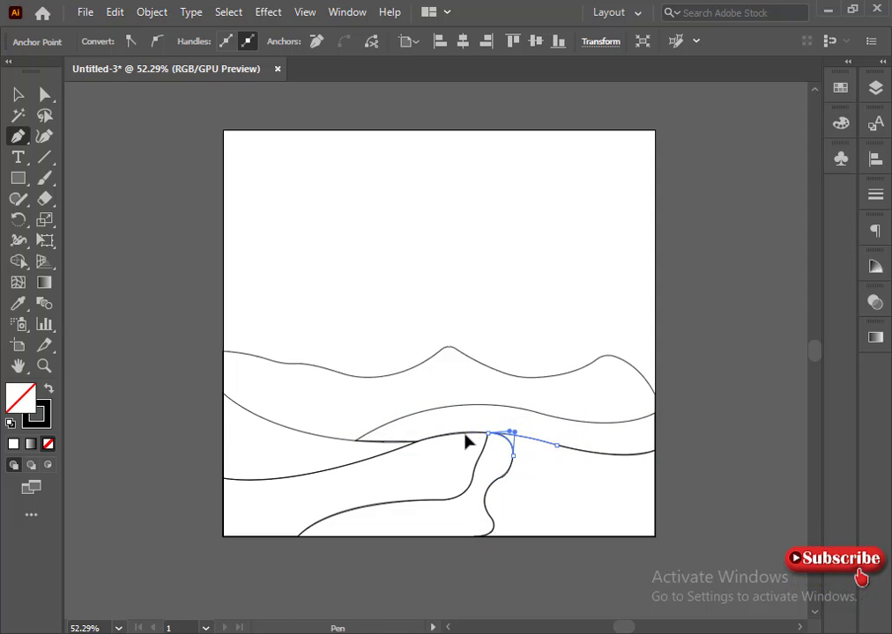
pyautogui.keyDown('ctrl'); pyautogui.click(570, 472); pyautogui.keyUp('ctrl')
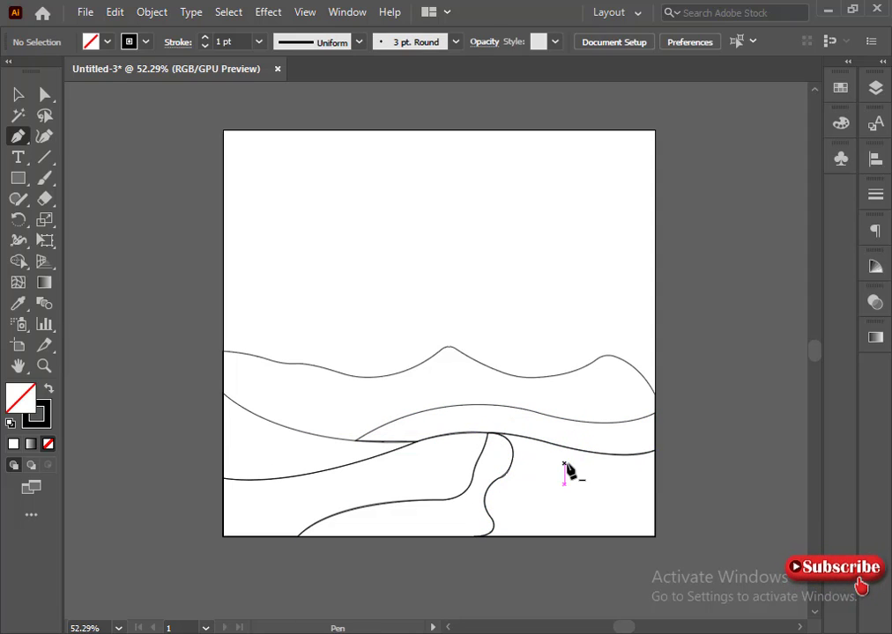
# Step: Draw the sky's straight edges from the mountain ridge's left end around the artboard's two top corners to the ridge's right end
pyautogui.click(223, 131)
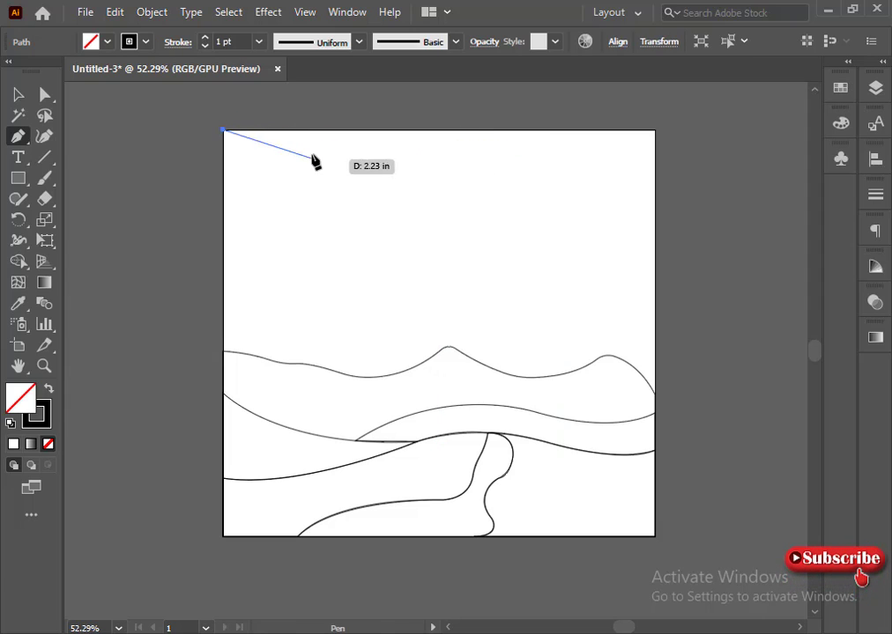
pyautogui.hotkey('ctrl', 'z')
pyautogui.click(223, 352)
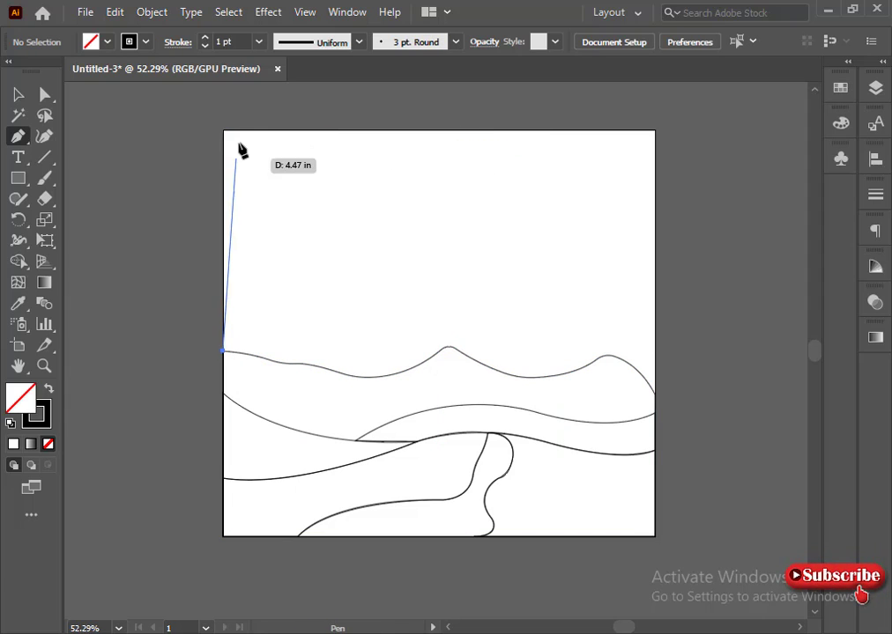
pyautogui.click(223, 131)
pyautogui.click(654, 131)
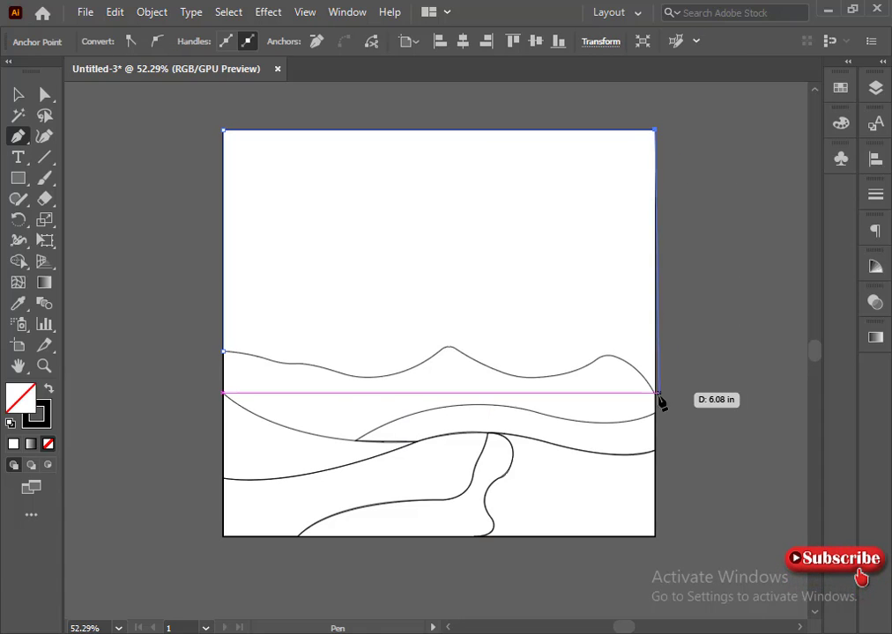
pyautogui.click(656, 394)
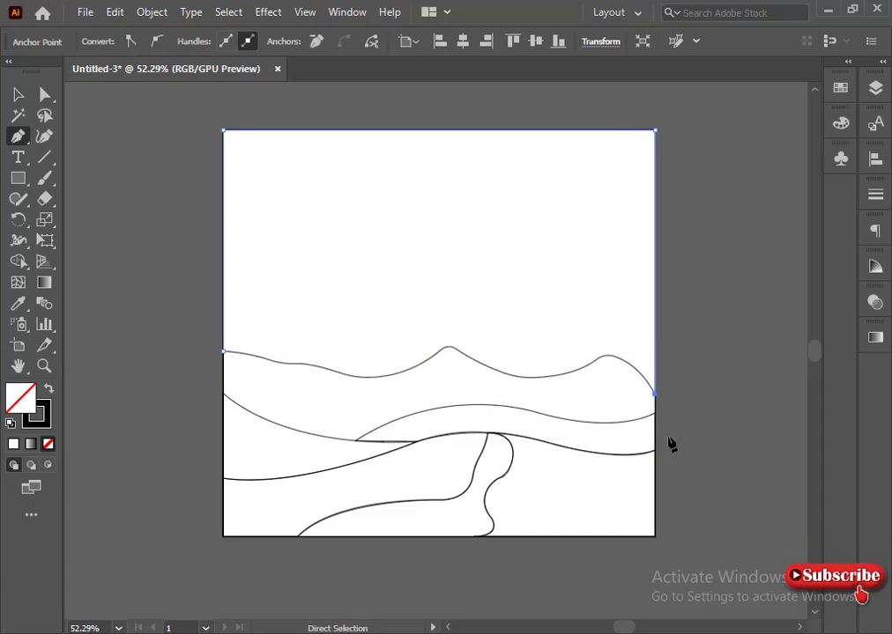
# Step: Continue the sky outline along the mountain ridge from its right end over the right peak
pyautogui.moveTo(614, 356); pyautogui.dragTo(590, 364)
pyautogui.click(614, 357)
pyautogui.click(596, 359)
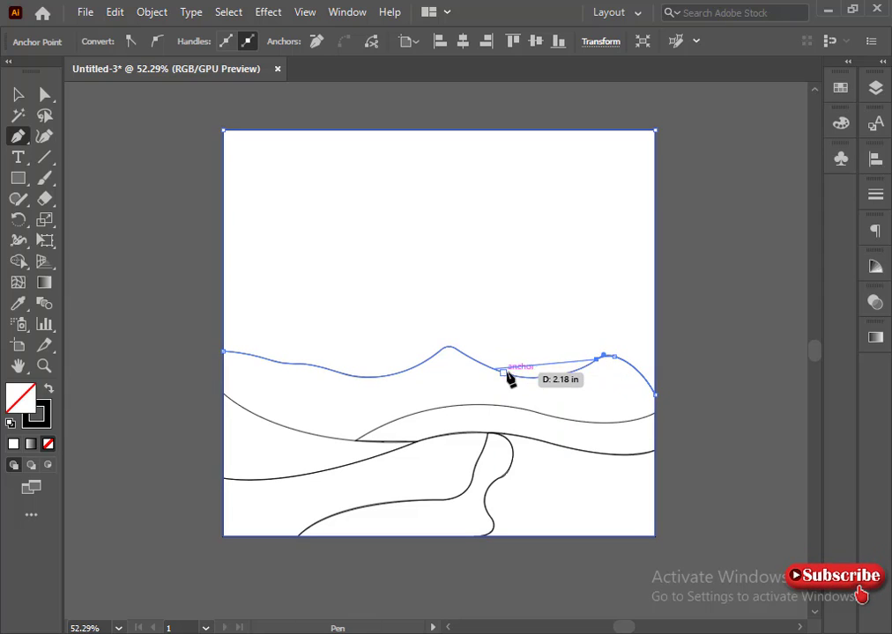
pyautogui.moveTo(503, 373); pyautogui.dragTo(439, 342)
pyautogui.click(503, 374)
pyautogui.click(455, 350)
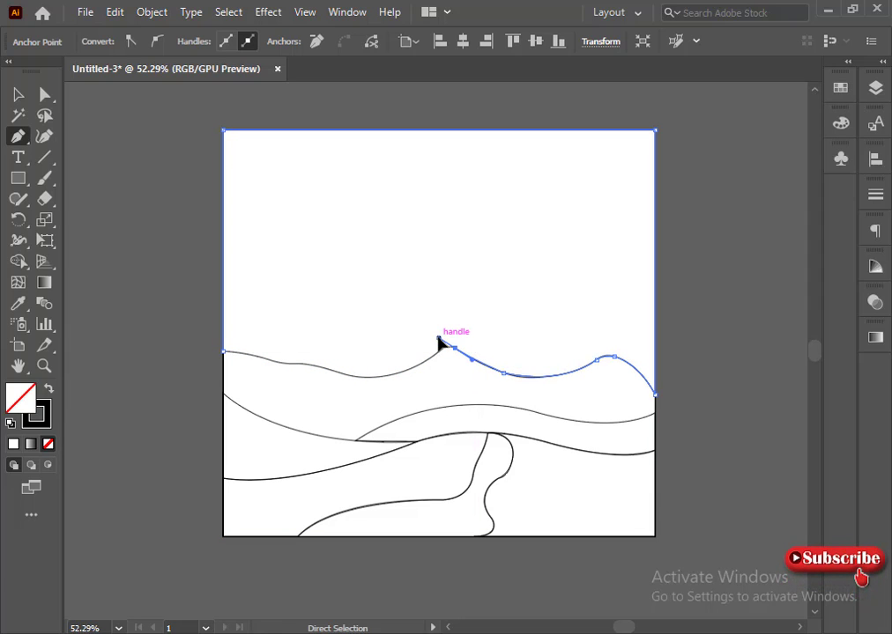
pyautogui.hotkey('ctrl', 'z')
pyautogui.hotkey('ctrl', 'z')
pyautogui.hotkey('ctrl', 'z')
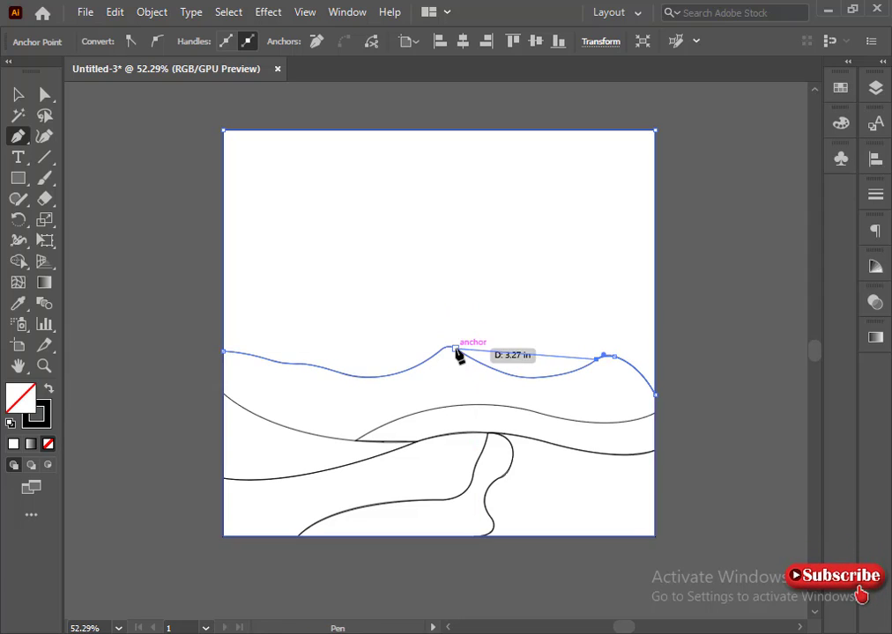
# Step: Trace the sky outline through the valley between the two peaks in one curve and over the central peak
pyautogui.moveTo(454, 350); pyautogui.dragTo(375, 291)
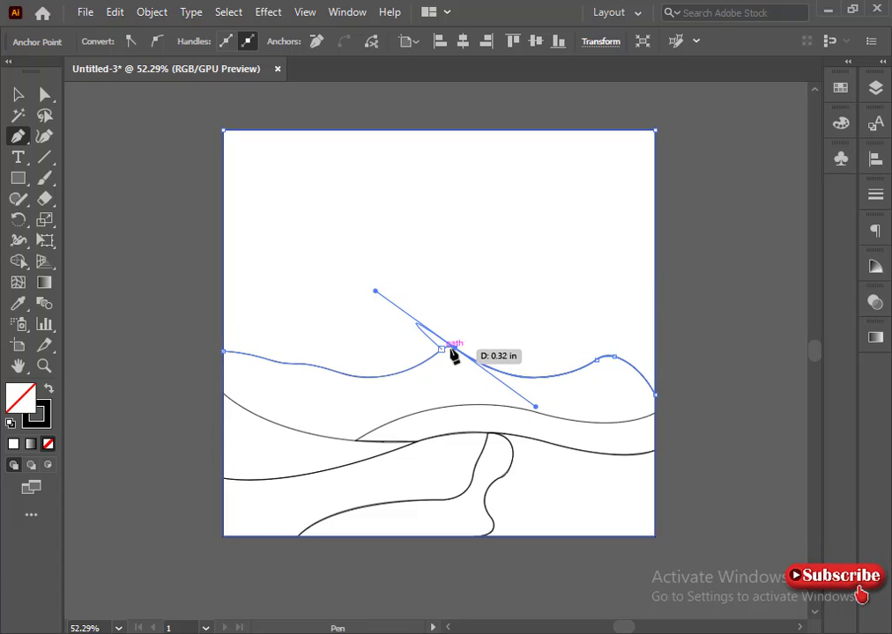
pyautogui.click(455, 350)
pyautogui.moveTo(442, 351); pyautogui.dragTo(435, 353)
pyautogui.click(442, 350)
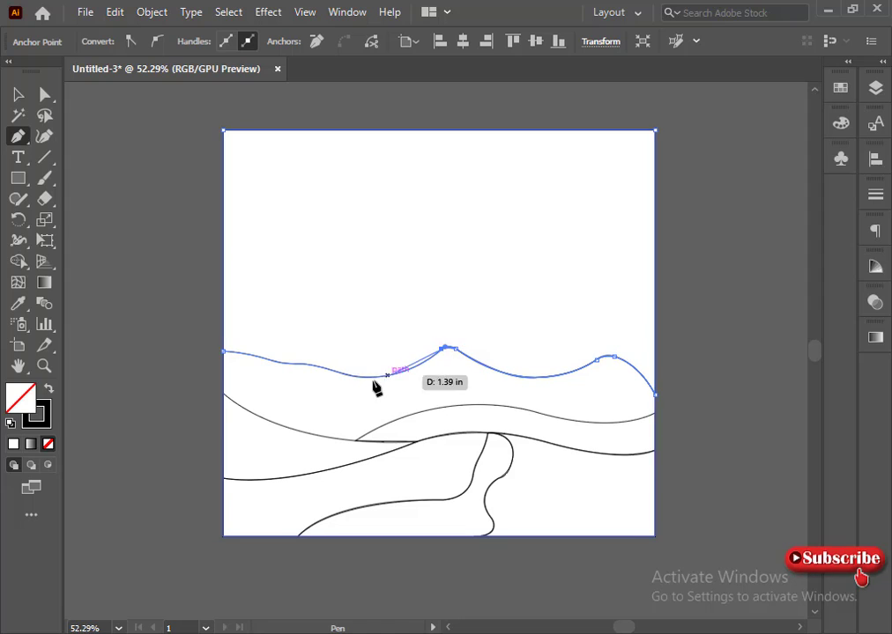
# Step: Trace the ridge's left slope to the artboard's left edge, close the sky shape there, and deselect it
pyautogui.moveTo(367, 377); pyautogui.dragTo(327, 377)
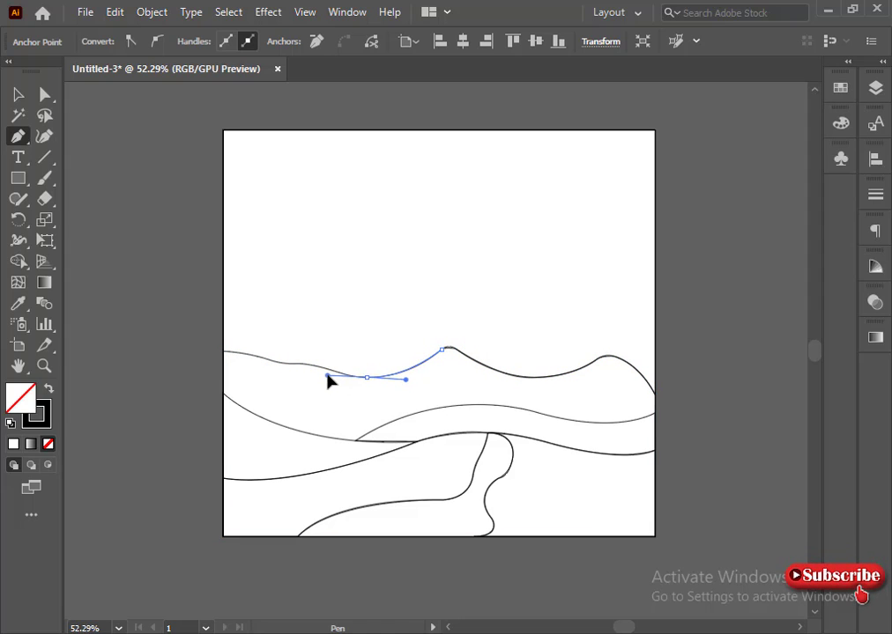
pyautogui.click(340, 373)
pyautogui.moveTo(341, 373); pyautogui.dragTo(221, 360)
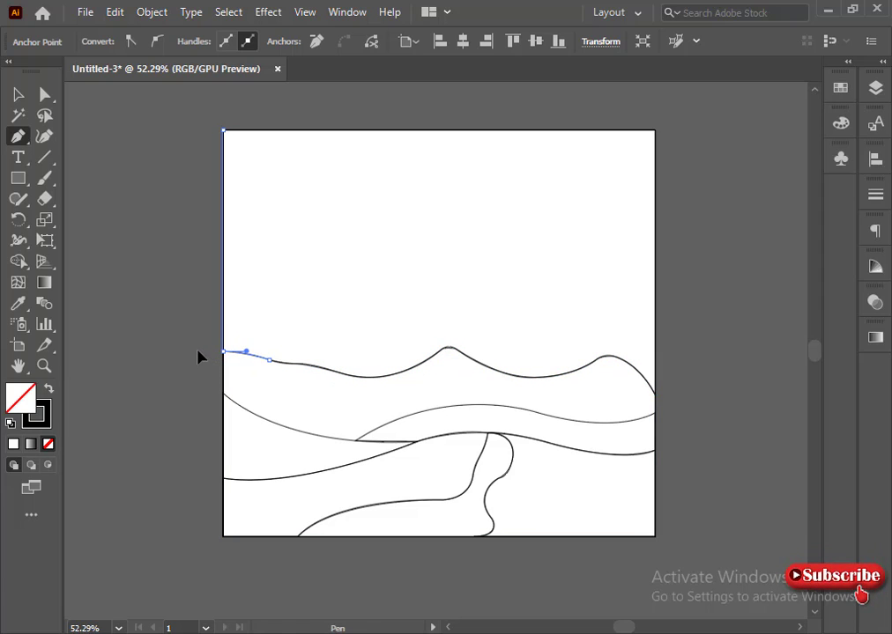
pyautogui.keyDown('ctrl'); pyautogui.click(296, 408); pyautogui.keyUp('ctrl')
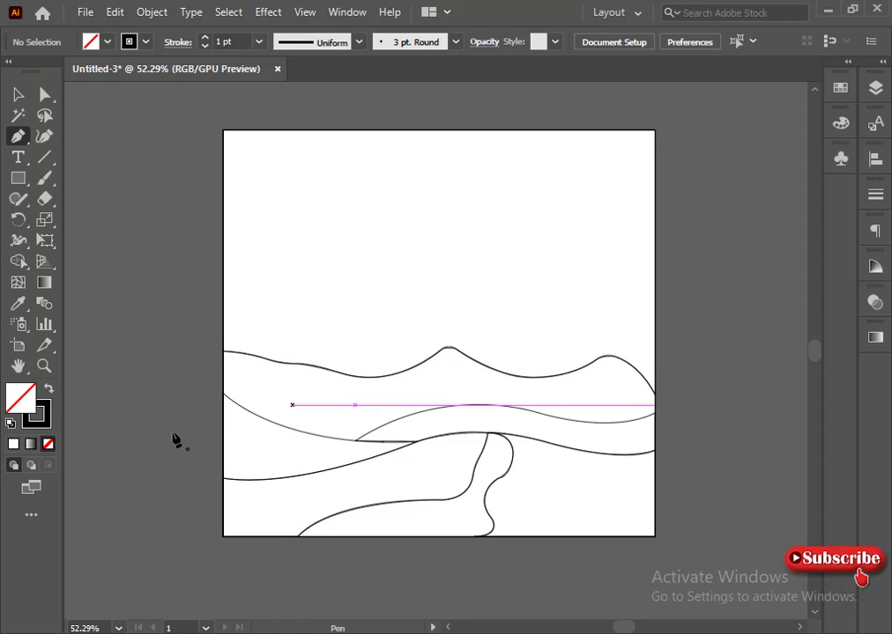
# Step: Select the mountain range shape and open its colour settings
pyautogui.click(14, 95)
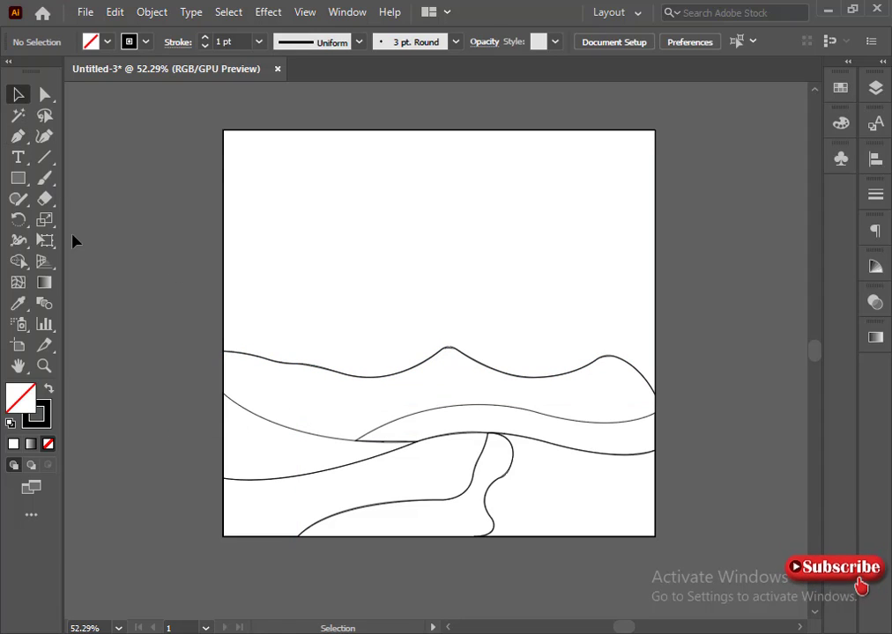
pyautogui.click(231, 394)
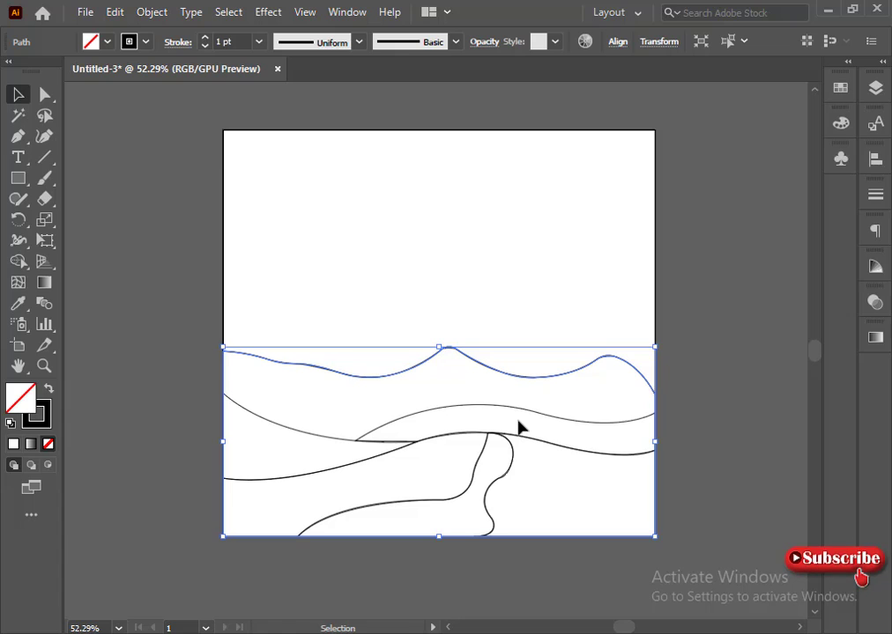
pyautogui.click(840, 123)
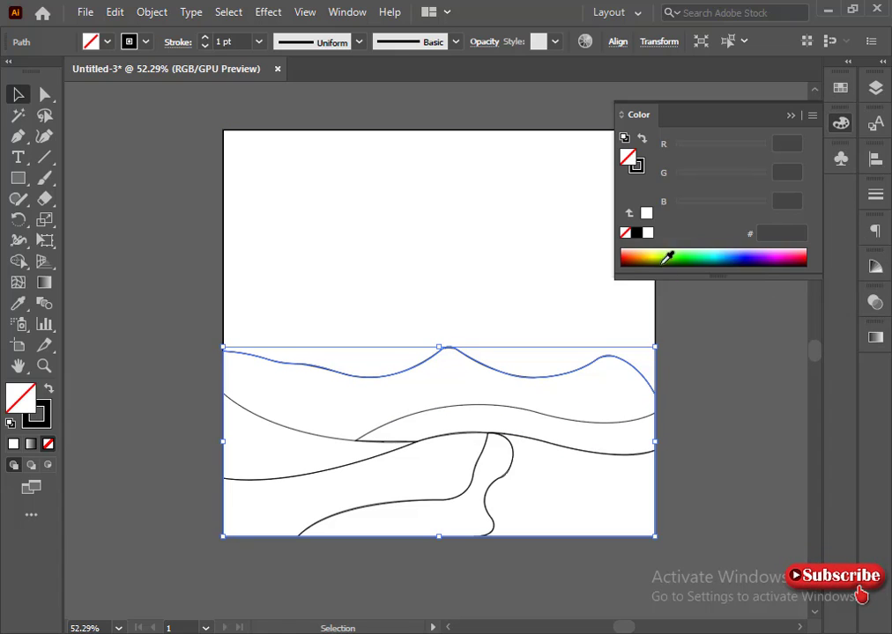
pyautogui.click(812, 115)
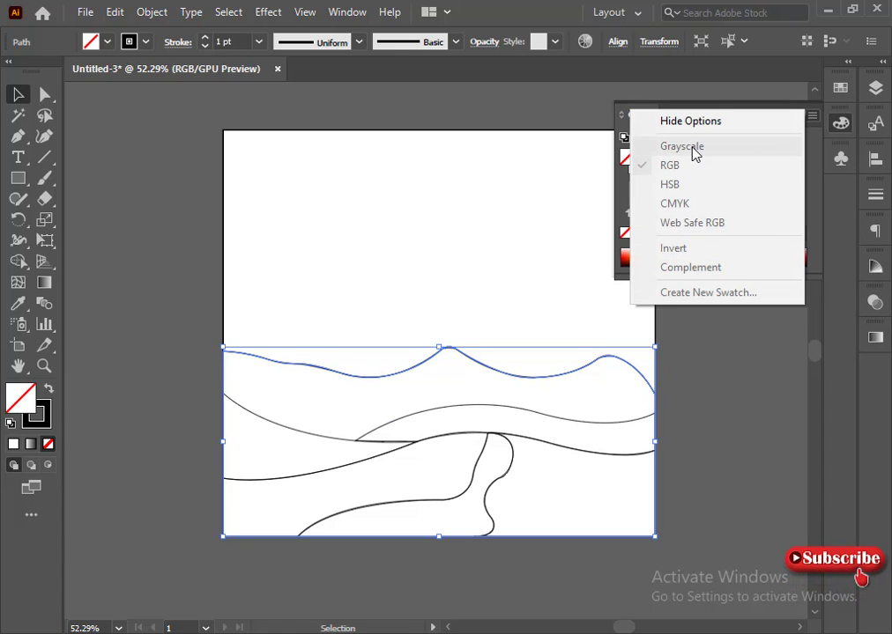
pyautogui.click(659, 168)
pyautogui.click(647, 233)
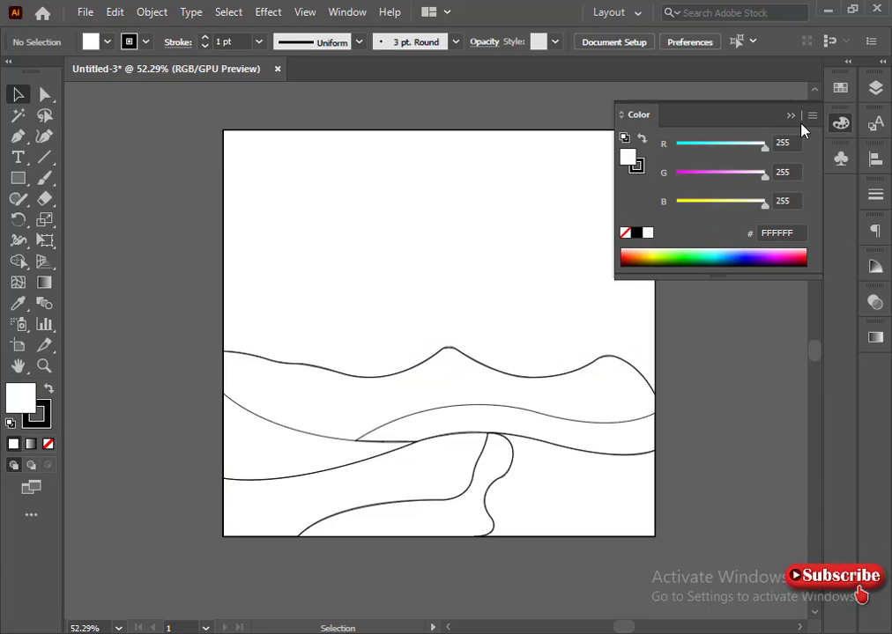
pyautogui.click(812, 115)
pyautogui.click(227, 377)
pyautogui.click(226, 375)
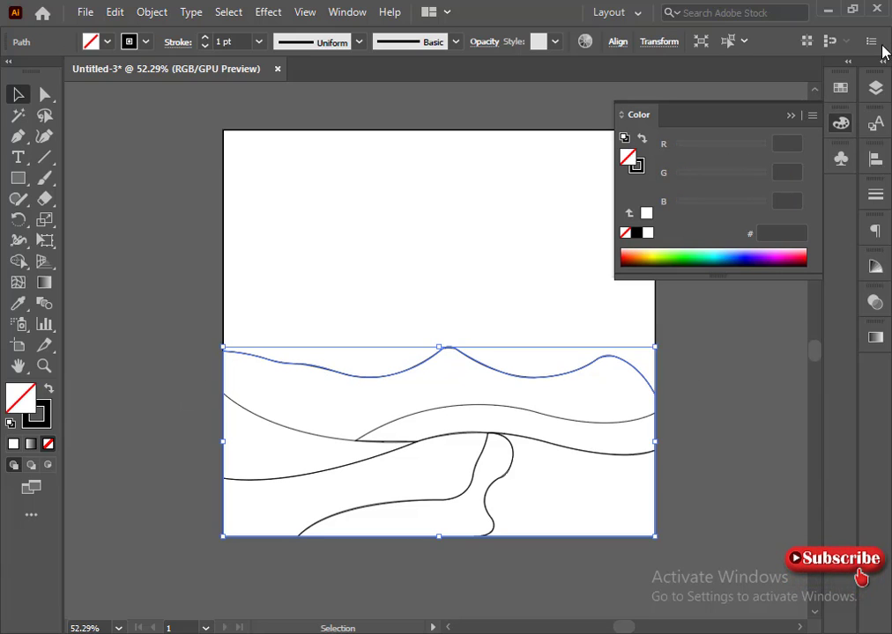
pyautogui.click(811, 117)
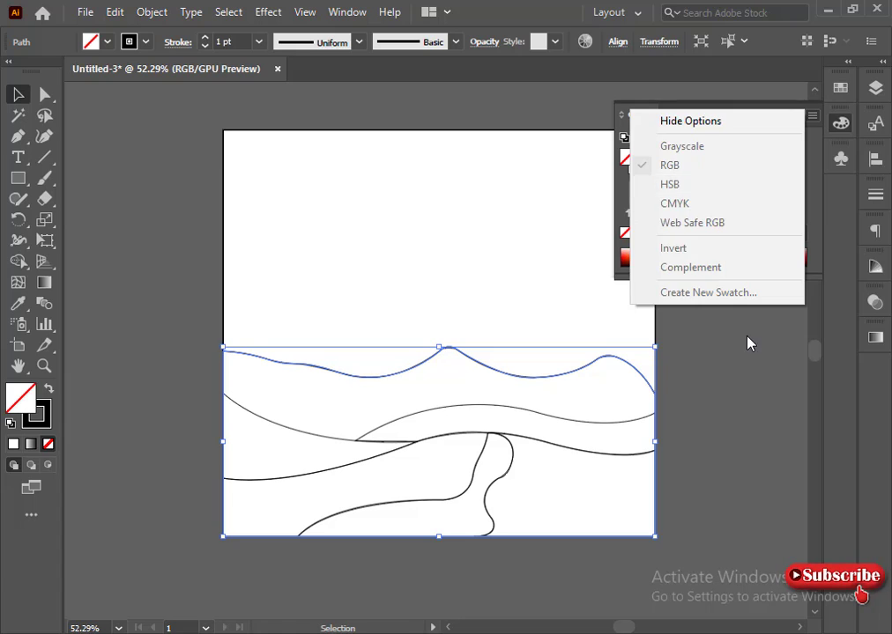
pyautogui.click(747, 343)
# Step: Switch the colour sliders to CMYK and reselect the mountain range shape
pyautogui.click(811, 115)
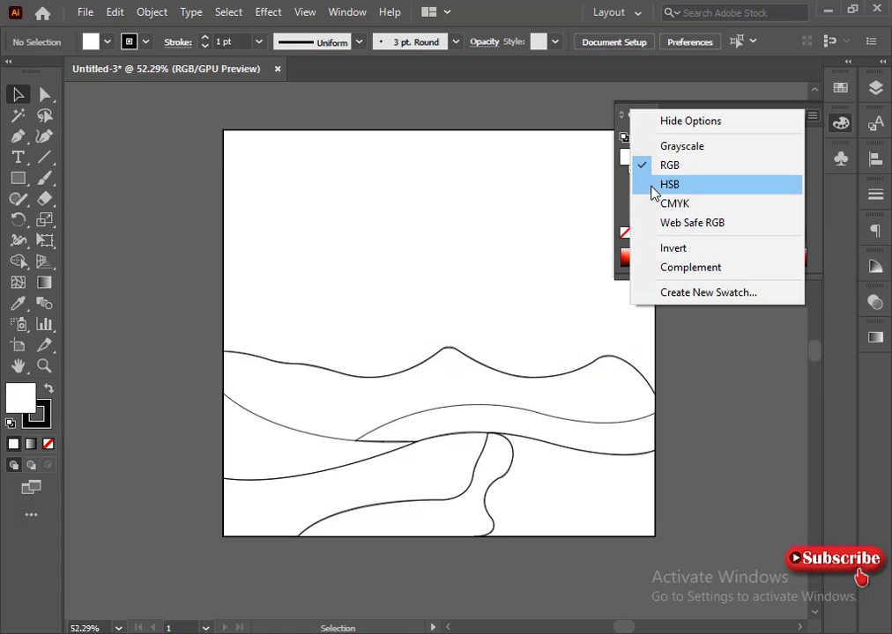
pyautogui.click(656, 201)
pyautogui.click(236, 357)
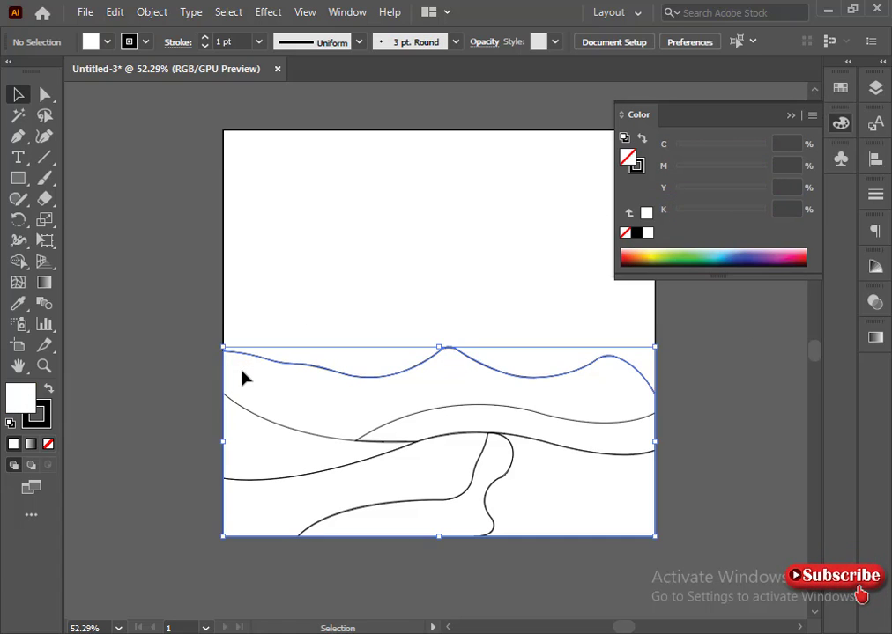
# Step: Fill the mountain range shape with a salmon colour of C 0, M 44, Y 44, K 0
pyautogui.click(644, 252)
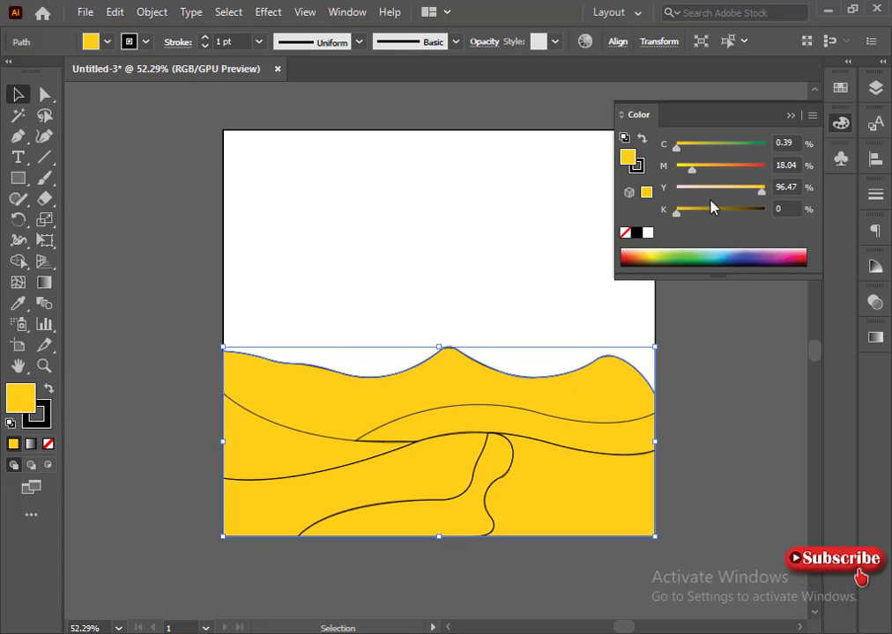
pyautogui.click(644, 256)
pyautogui.click(659, 249)
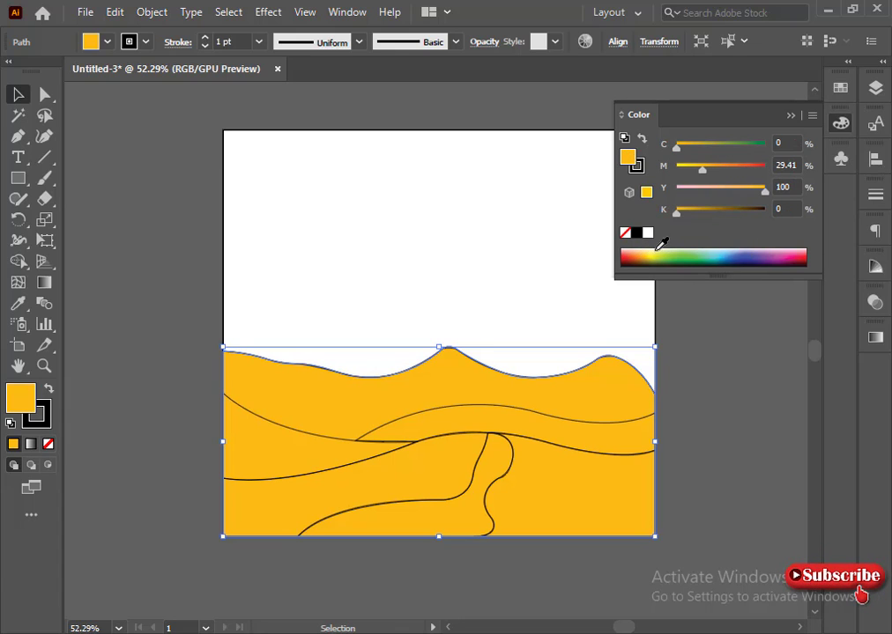
pyautogui.click(728, 188)
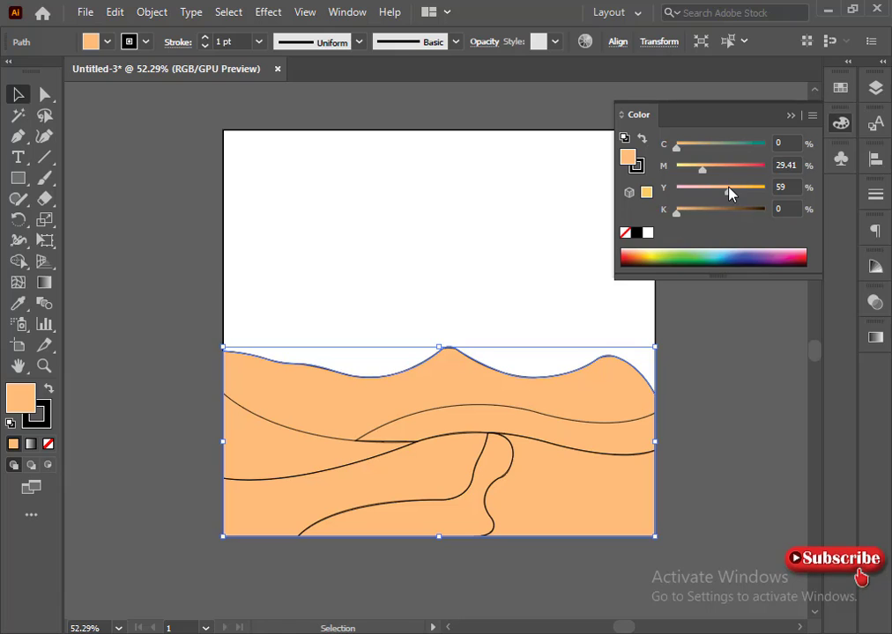
pyautogui.moveTo(729, 193); pyautogui.dragTo(708, 193)
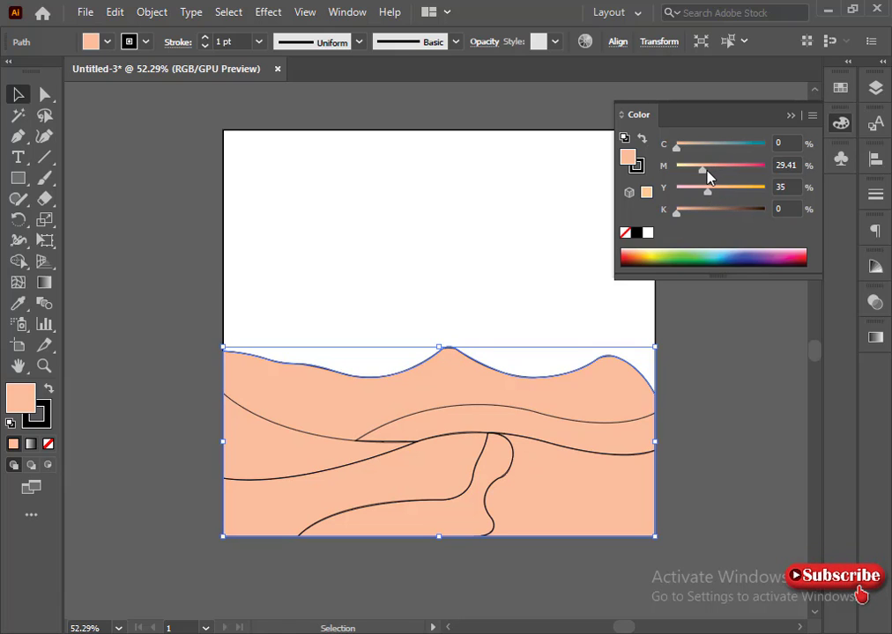
pyautogui.click(713, 173)
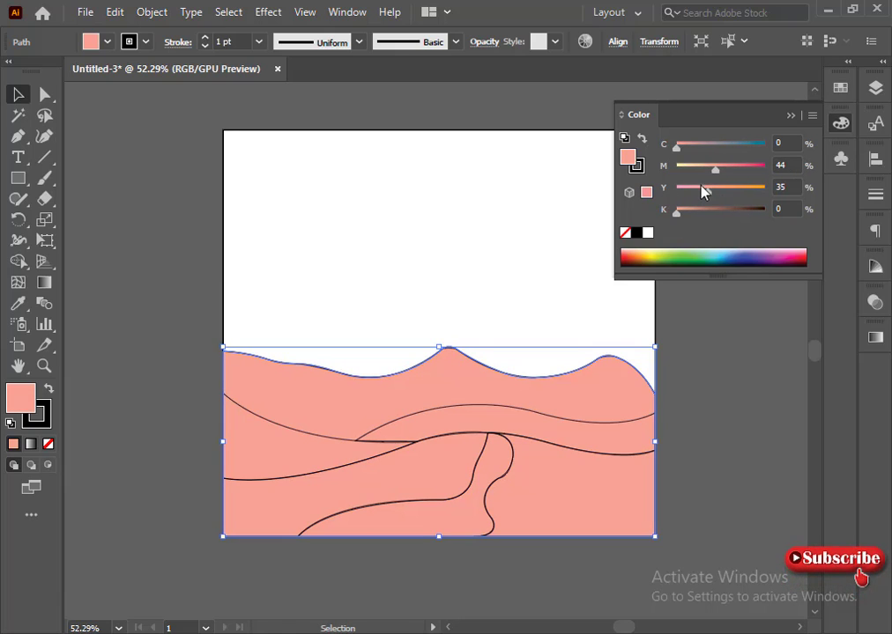
pyautogui.moveTo(703, 192)
pyautogui.mouseDown()
pyautogui.moveTo(722, 193)
pyautogui.moveTo(715, 196)
pyautogui.mouseUp()
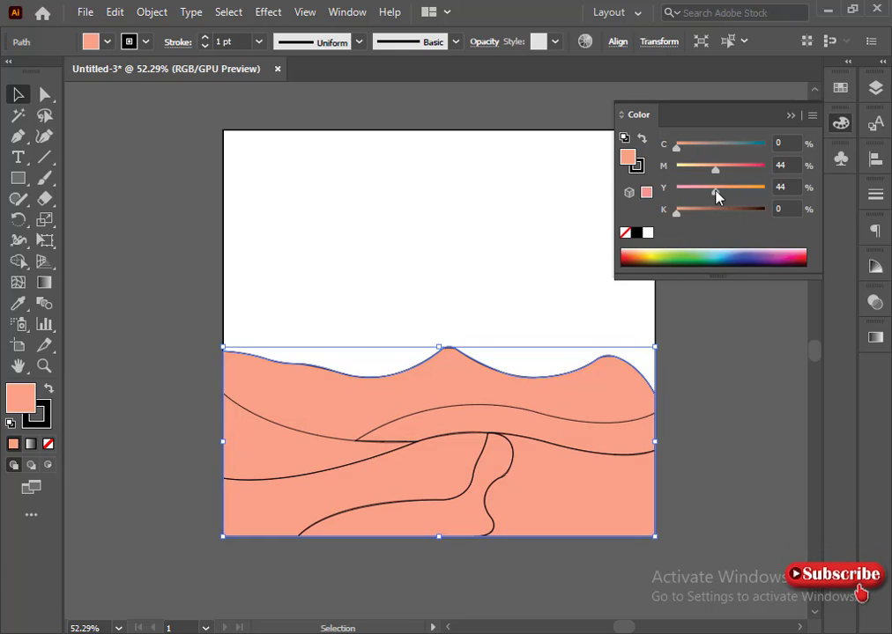
# Step: Remove the mountain range shape's outline and make its fill active again
pyautogui.click(35, 422)
pyautogui.click(48, 444)
pyautogui.click(25, 393)
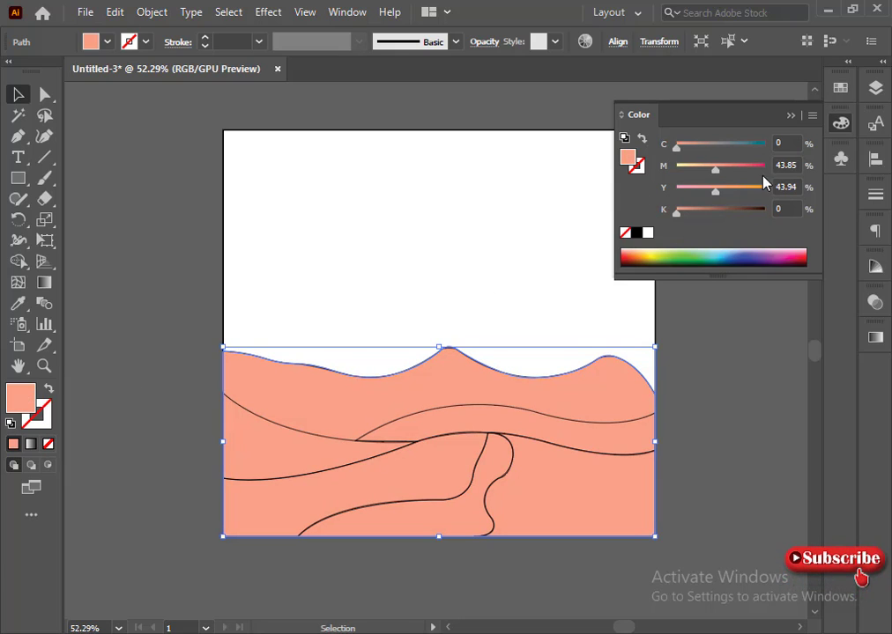
# Step: Adjust the mountain range fill to M 48 and Y 57 with the CMYK sliders
pyautogui.moveTo(716, 196)
pyautogui.mouseDown()
pyautogui.moveTo(725, 198)
pyautogui.moveTo(721, 175)
pyautogui.mouseUp()
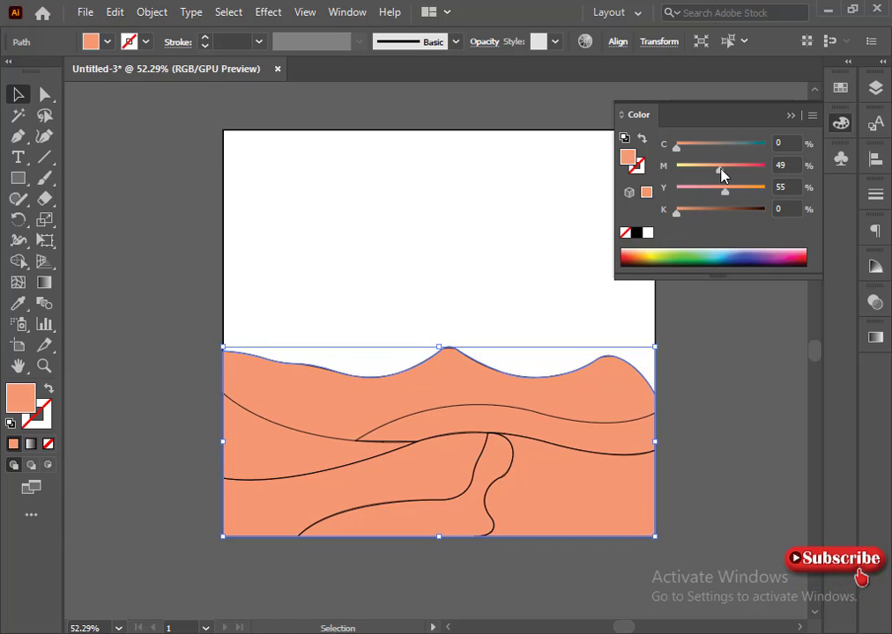
pyautogui.click(812, 116)
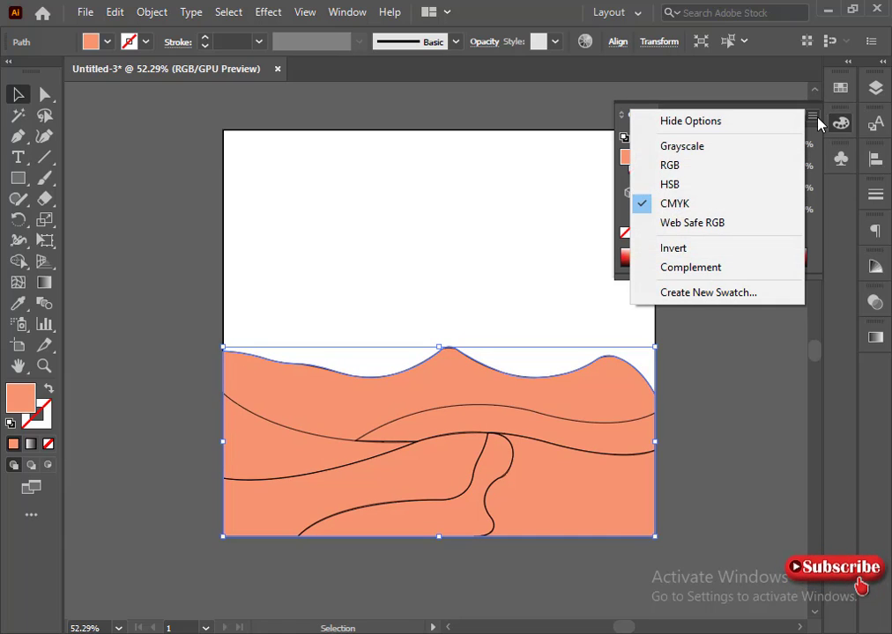
pyautogui.click(641, 203)
pyautogui.moveTo(723, 195)
pyautogui.mouseDown()
pyautogui.moveTo(730, 193)
pyautogui.moveTo(717, 177)
pyautogui.mouseUp()
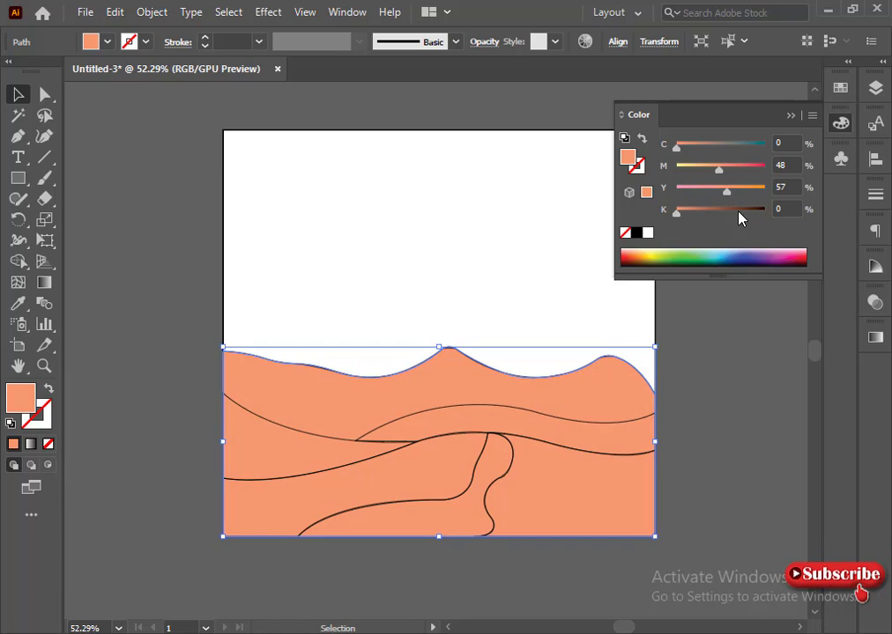
# Step: Switch the colour sliders to HSB and set the mountain range fill's saturation to 49.8%
pyautogui.click(813, 116)
pyautogui.click(720, 185)
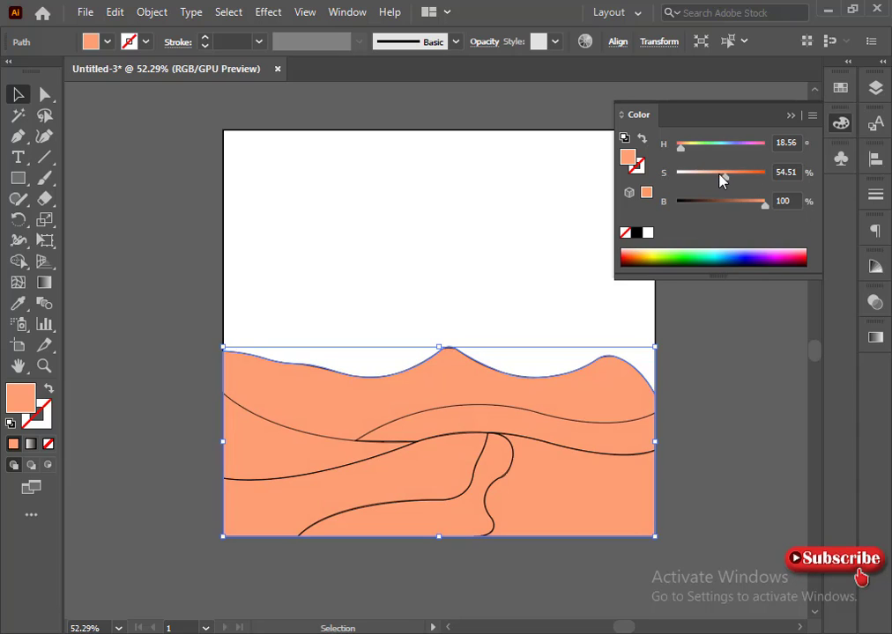
pyautogui.moveTo(723, 173); pyautogui.dragTo(719, 175)
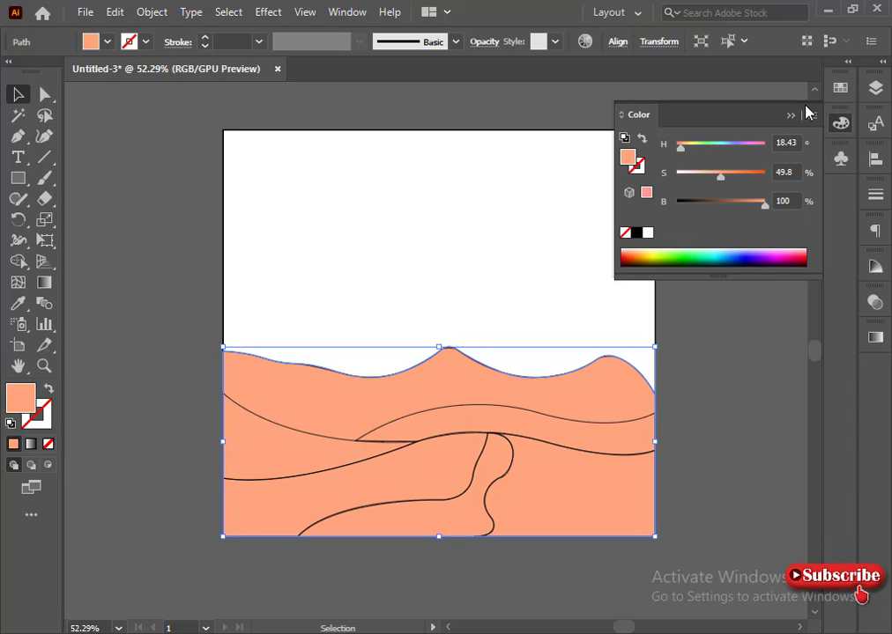
# Step: Lighten the mountain range fill in CMYK to a peach of H 14.31°, S 42.75%, B 100%, return to HSB, and deselect the shape
pyautogui.click(813, 115)
pyautogui.click(724, 204)
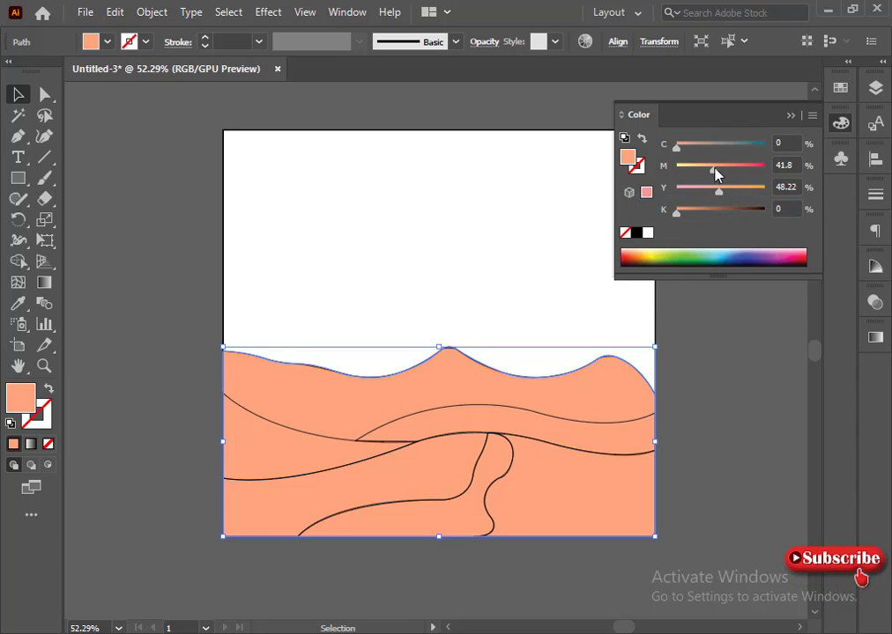
pyautogui.moveTo(715, 170); pyautogui.dragTo(787, 201)
pyautogui.click(812, 116)
pyautogui.click(739, 184)
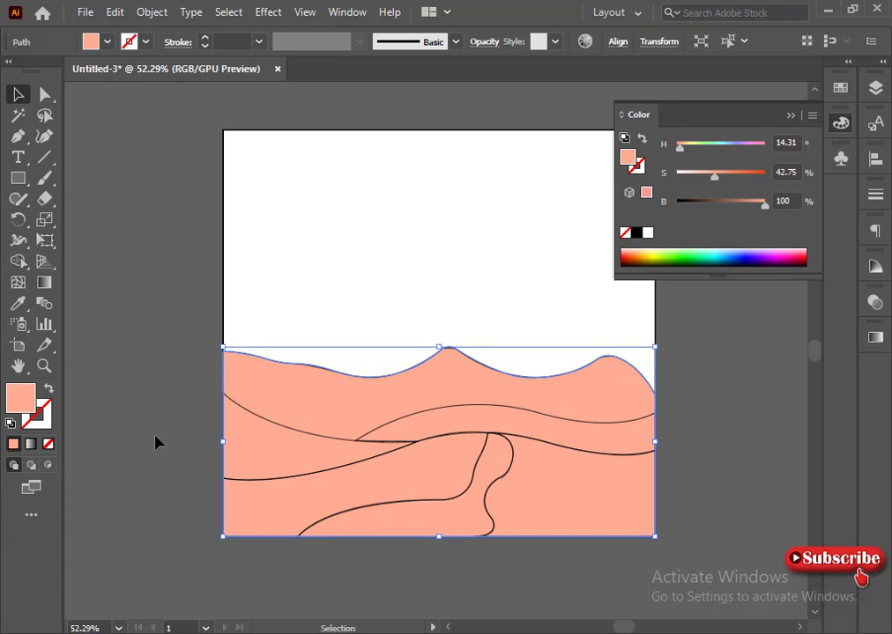
pyautogui.click(147, 480)
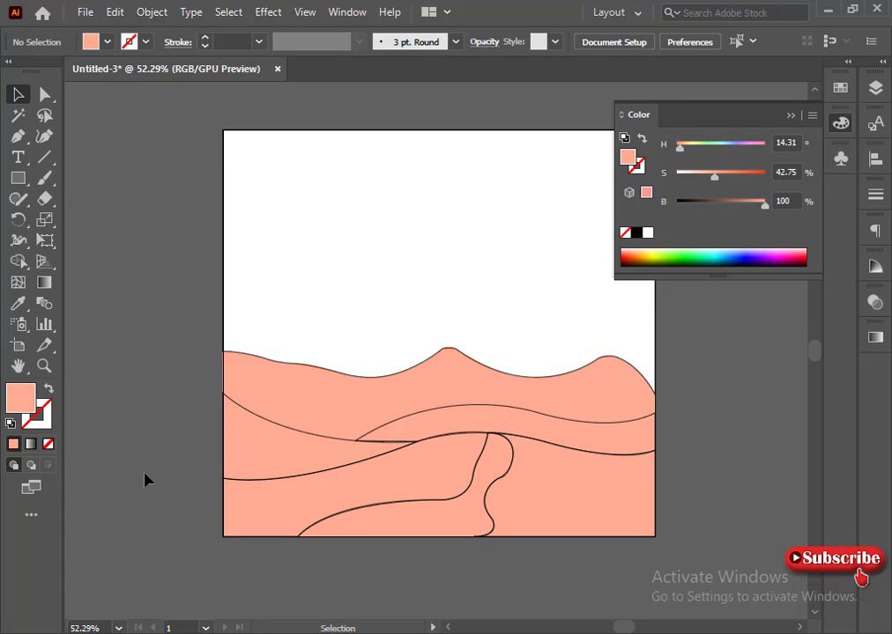
# Step: Fill the left middle hill with orange of C 0, M 55, Y 86, K 0 and brighten it slightly in HSB
pyautogui.click(315, 438)
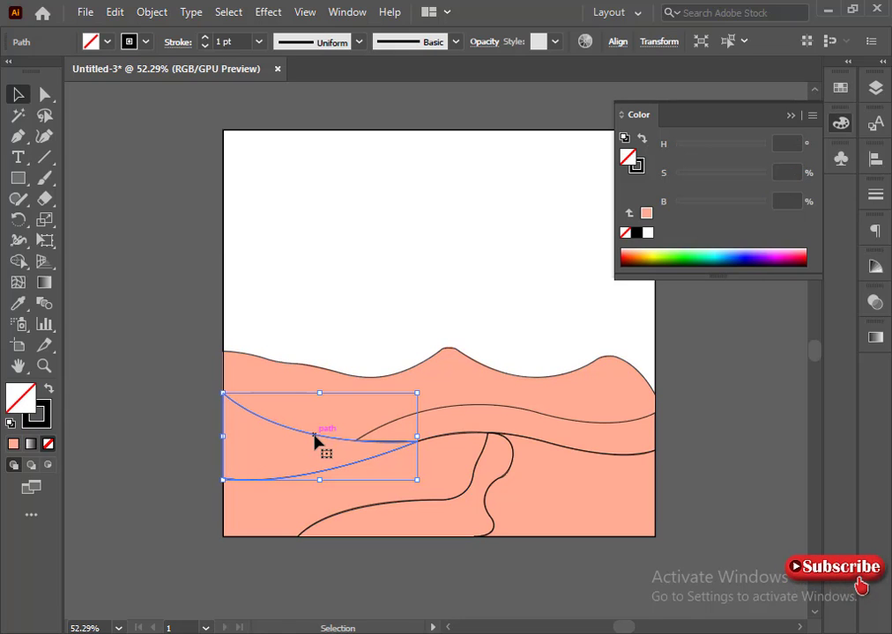
pyautogui.click(646, 214)
pyautogui.click(811, 114)
pyautogui.click(700, 205)
pyautogui.click(727, 187)
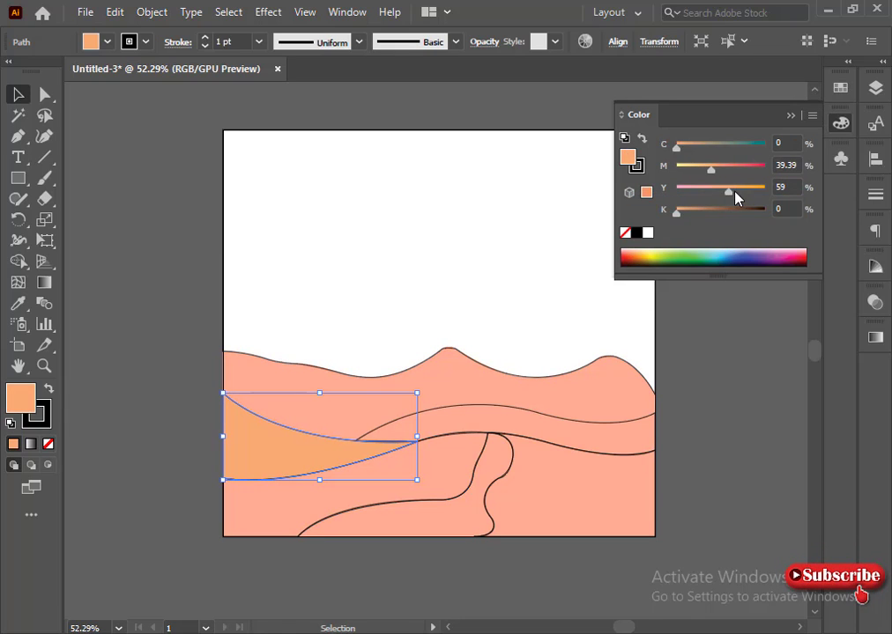
pyautogui.moveTo(711, 168); pyautogui.dragTo(724, 168)
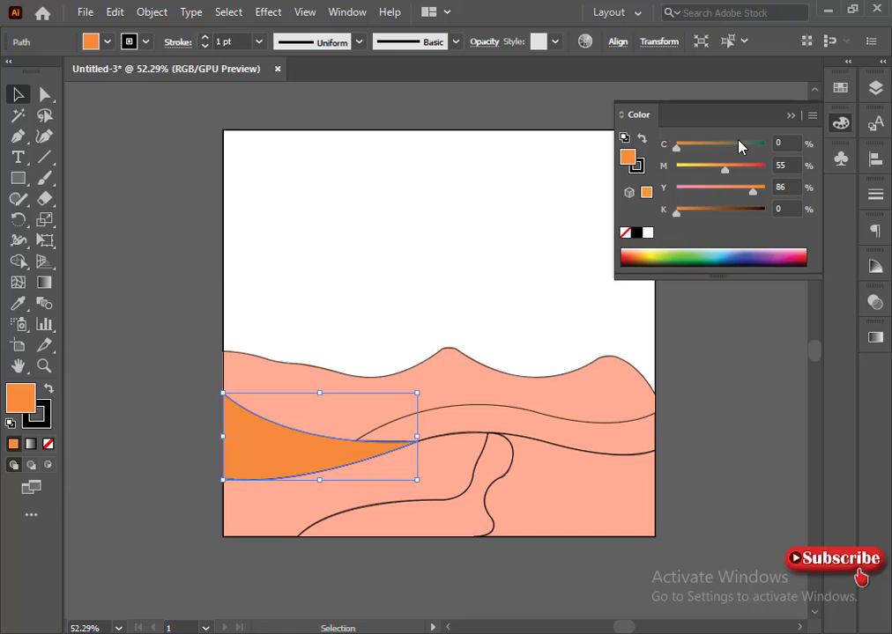
pyautogui.click(812, 114)
pyautogui.click(756, 183)
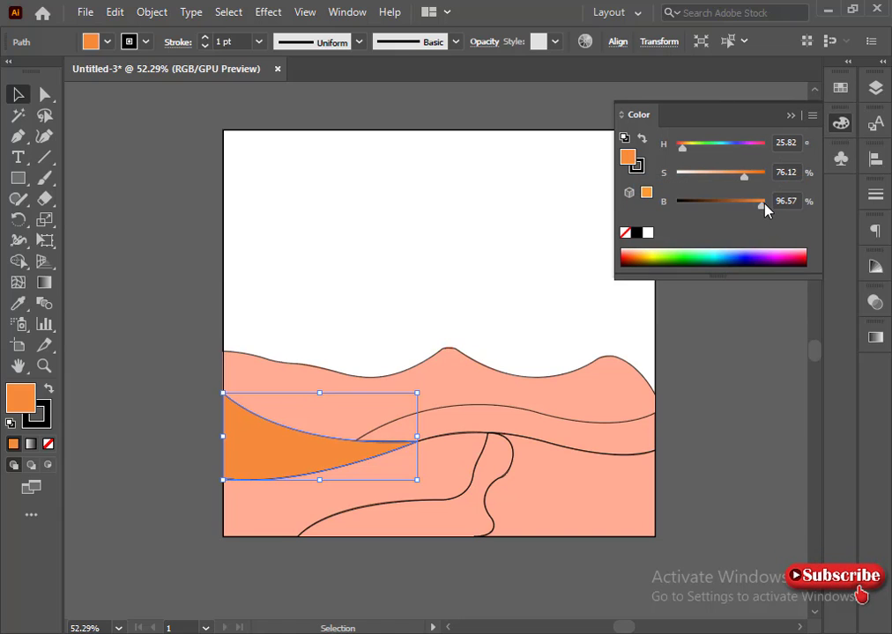
# Step: Deepen the mountain range fill to 52.94% saturation, increase its yellow in CMYK, and deselect the shape
pyautogui.moveTo(734, 176)
pyautogui.mouseDown()
pyautogui.moveTo(744, 174)
pyautogui.moveTo(724, 180)
pyautogui.mouseUp()
pyautogui.click(592, 372)
pyautogui.click(811, 115)
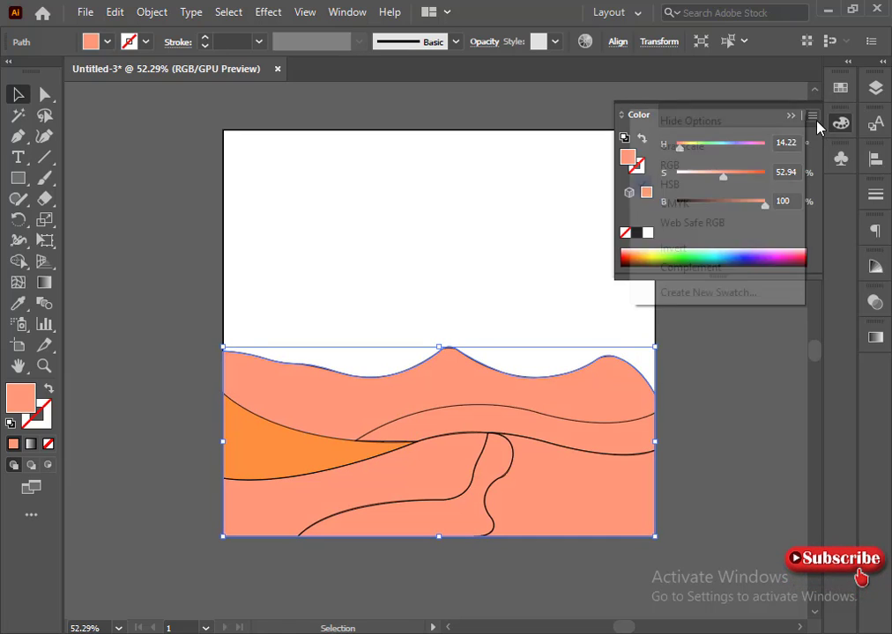
pyautogui.click(721, 203)
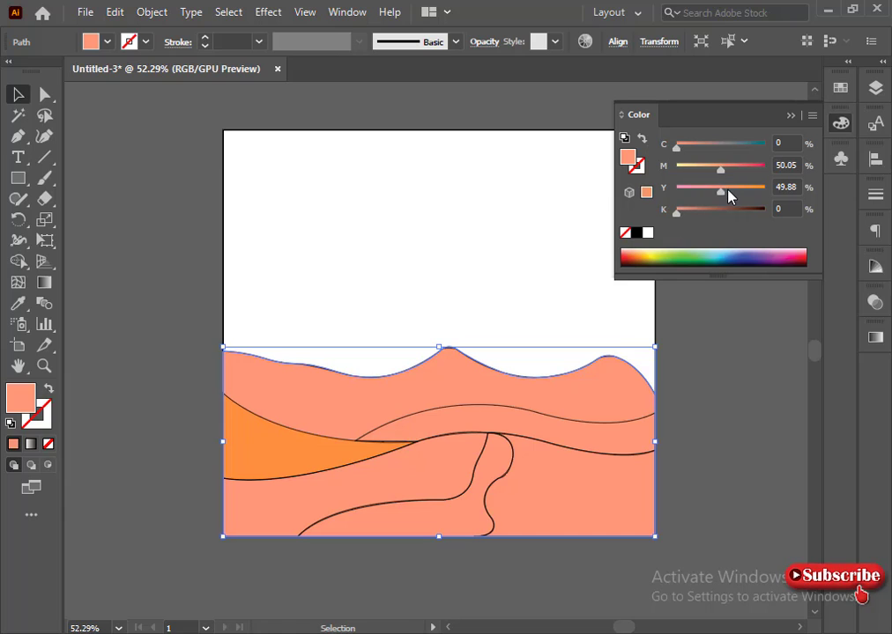
pyautogui.click(728, 192)
pyautogui.click(198, 423)
# Step: Remove the outline from the orange left hill, make its fill active again, and deselect it
pyautogui.hotkey('ctrl', 'a')
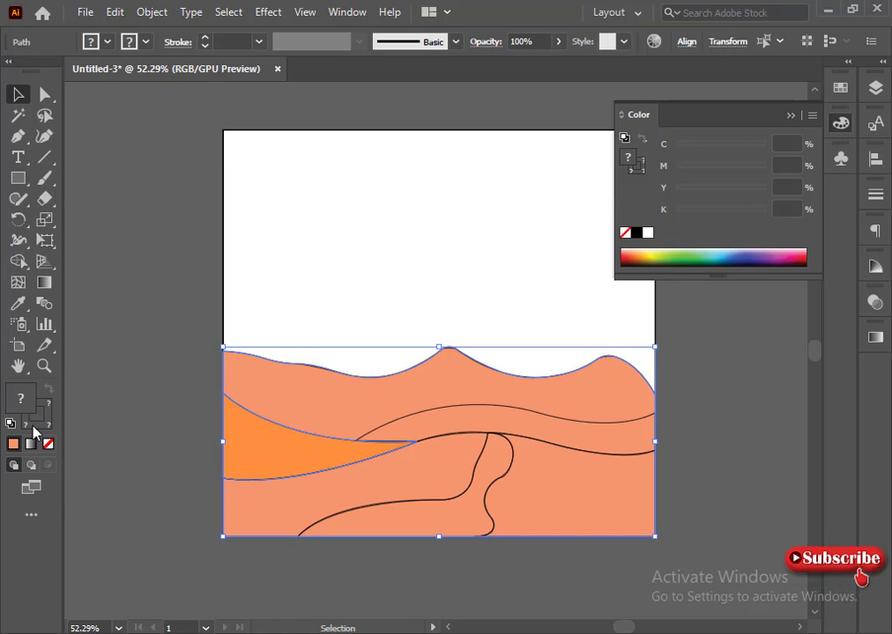
pyautogui.click(151, 436)
pyautogui.click(251, 445)
pyautogui.click(44, 423)
pyautogui.click(48, 444)
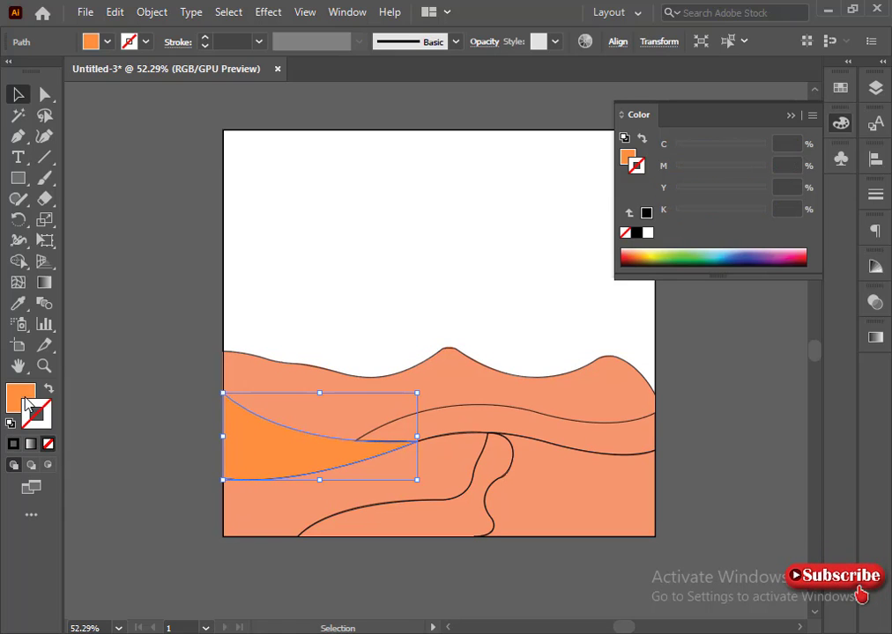
pyautogui.click(18, 401)
pyautogui.click(170, 440)
# Step: Fill the right middle hill with dark brown of C 0, M 58, Y 86, K 58
pyautogui.click(363, 440)
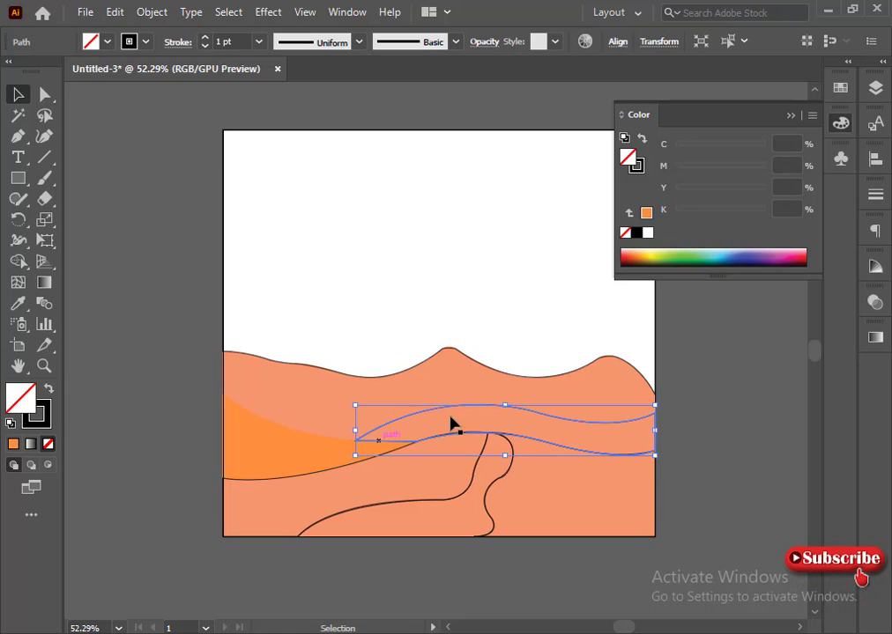
pyautogui.click(646, 213)
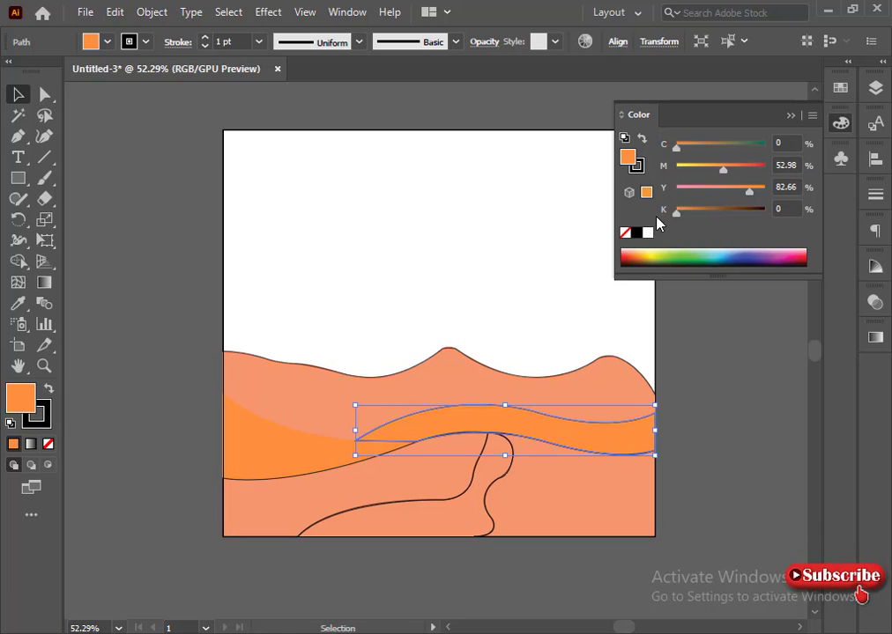
pyautogui.moveTo(676, 213); pyautogui.dragTo(735, 171)
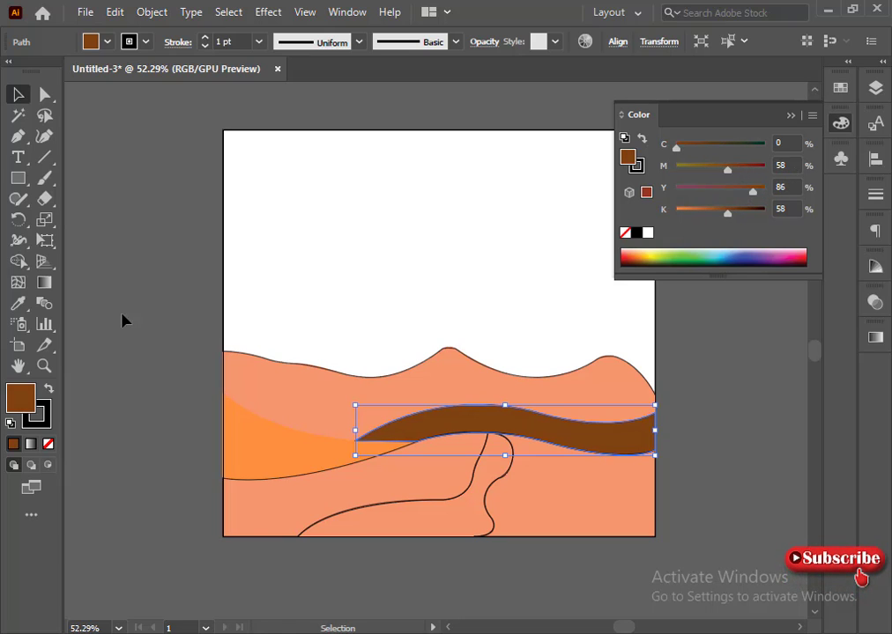
# Step: Remove the outline from the right middle hill, set its fill's magenta to 80%, and deselect it
pyautogui.click(45, 425)
pyautogui.click(49, 444)
pyautogui.click(24, 397)
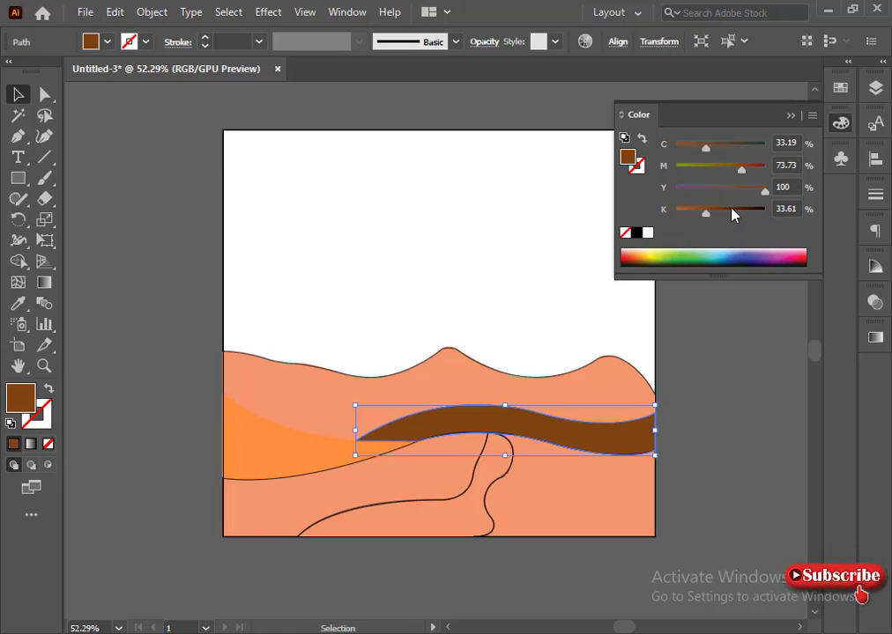
pyautogui.moveTo(744, 176); pyautogui.dragTo(749, 175)
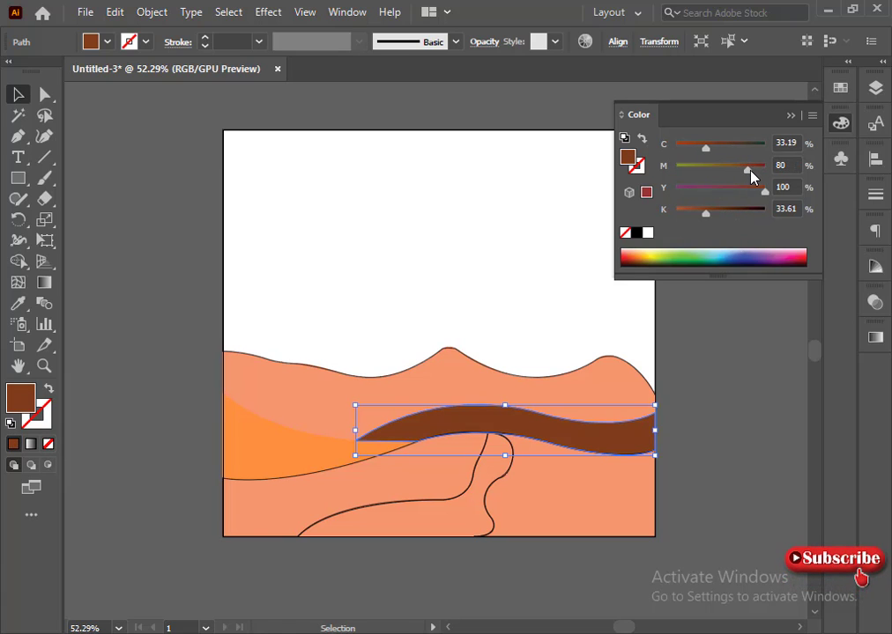
pyautogui.hotkey('ctrl', 'shift', 'a')
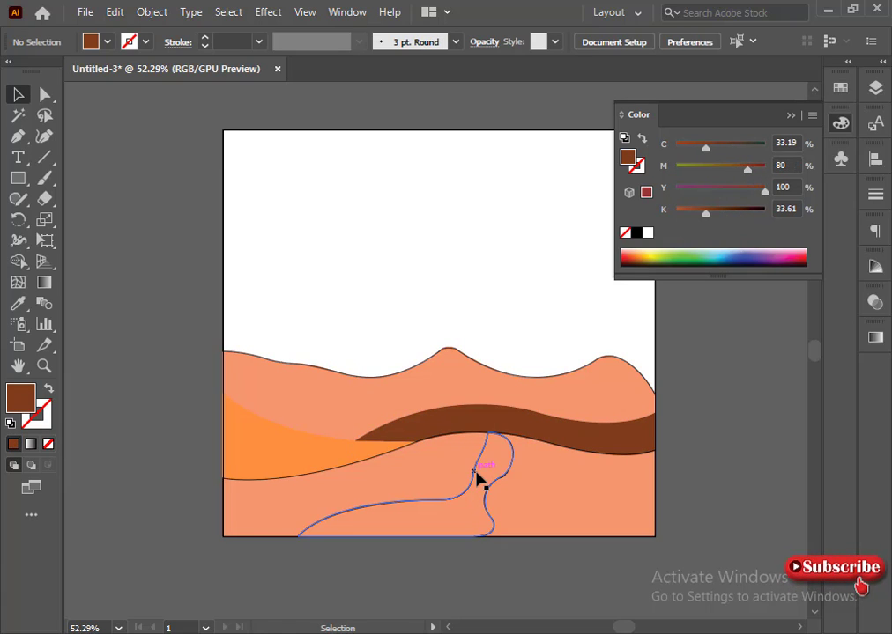
# Step: Fill the left foreground hill with a very dark brown, setting magenta to 77% and raising the black
pyautogui.click(247, 482)
pyautogui.click(646, 212)
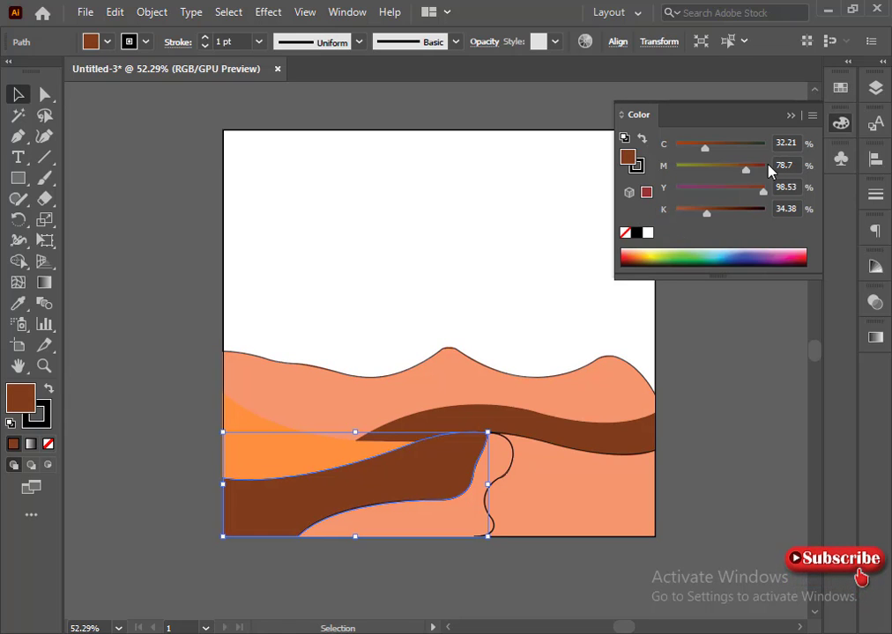
pyautogui.moveTo(758, 169); pyautogui.dragTo(760, 167)
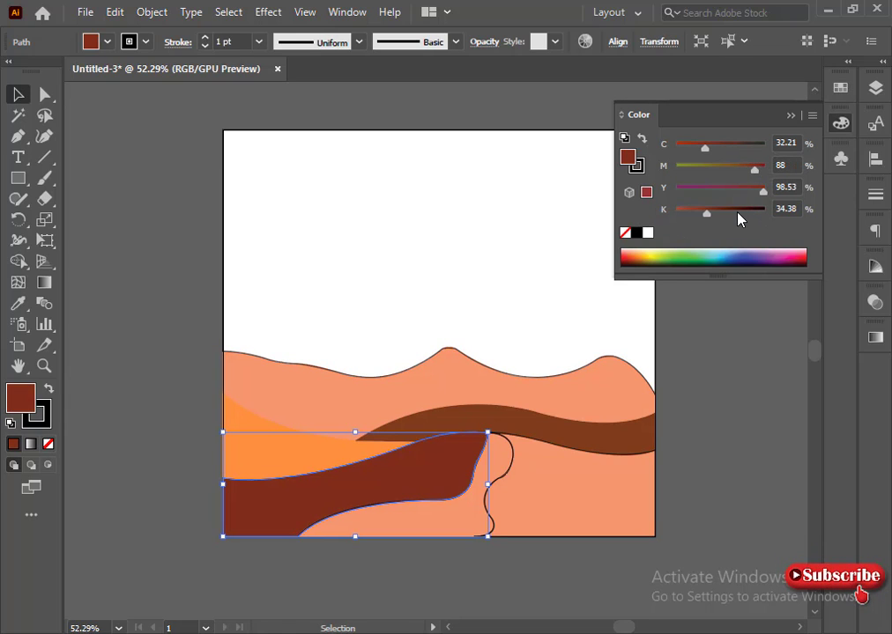
pyautogui.moveTo(739, 219)
pyautogui.mouseDown()
pyautogui.moveTo(723, 217)
pyautogui.moveTo(739, 214)
pyautogui.mouseUp()
pyautogui.click(744, 171)
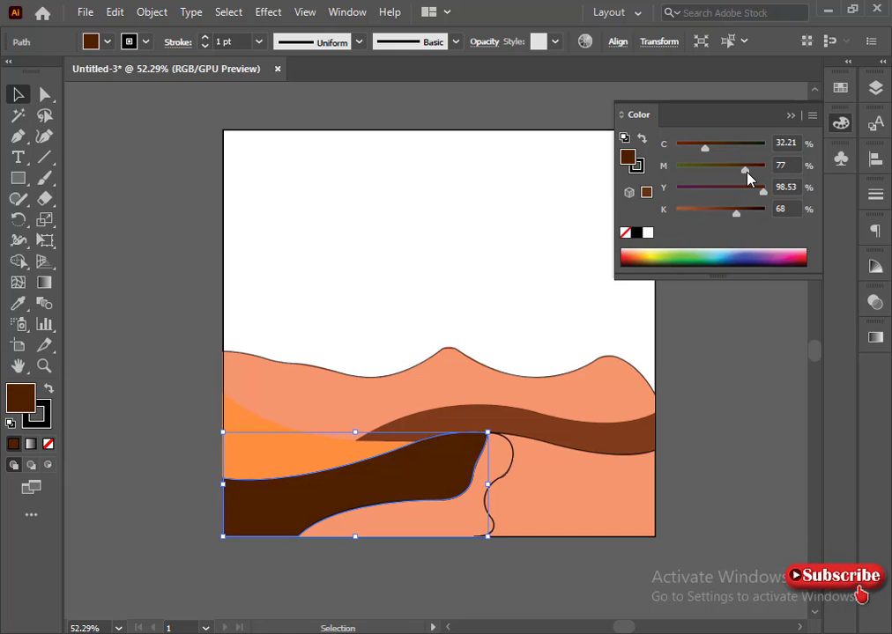
pyautogui.moveTo(734, 212); pyautogui.dragTo(740, 213)
# Step: Remove the outline from the dark brown foreground hill, make its fill active again, and deselect it
pyautogui.click(46, 426)
pyautogui.click(49, 444)
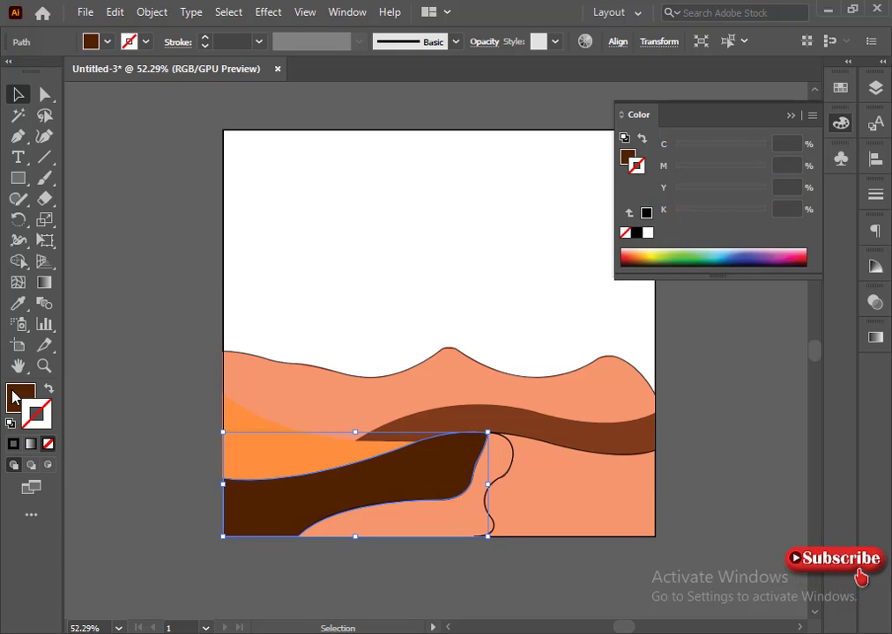
pyautogui.click(15, 395)
pyautogui.click(352, 577)
# Step: Fill the winding river with a red-orange of C 8, Y 100, K 0 and strong magenta
pyautogui.click(453, 537)
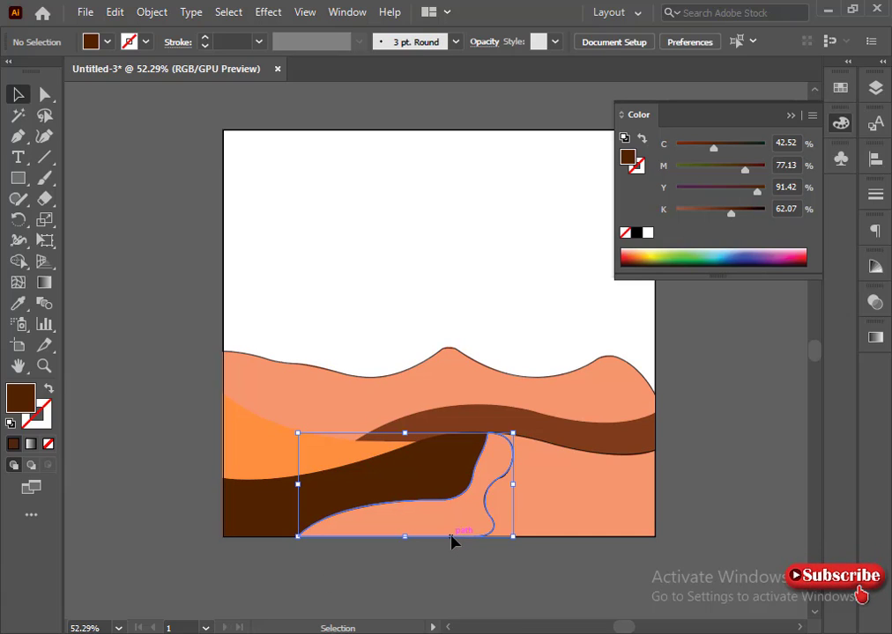
pyautogui.click(646, 212)
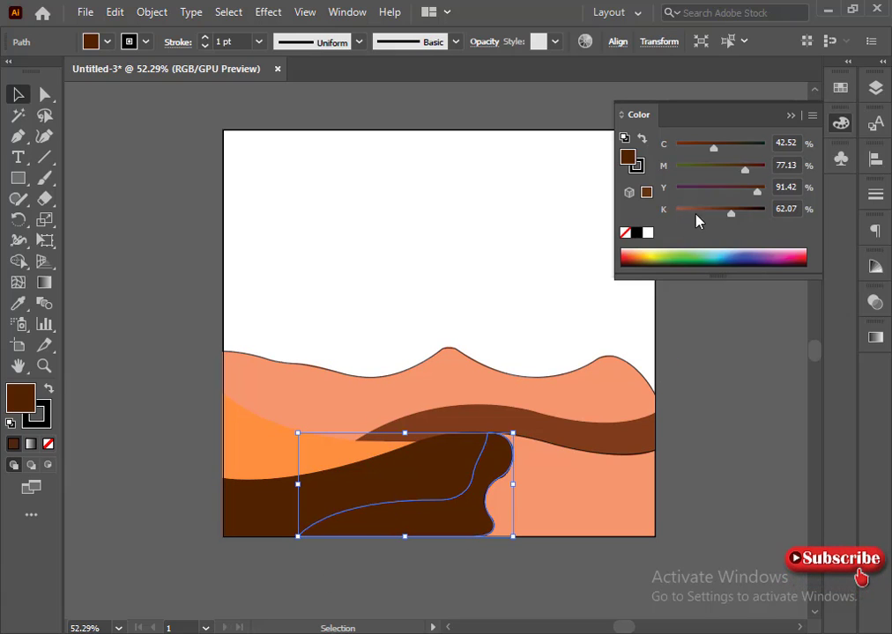
pyautogui.moveTo(731, 212); pyautogui.dragTo(528, 227)
pyautogui.click(699, 147)
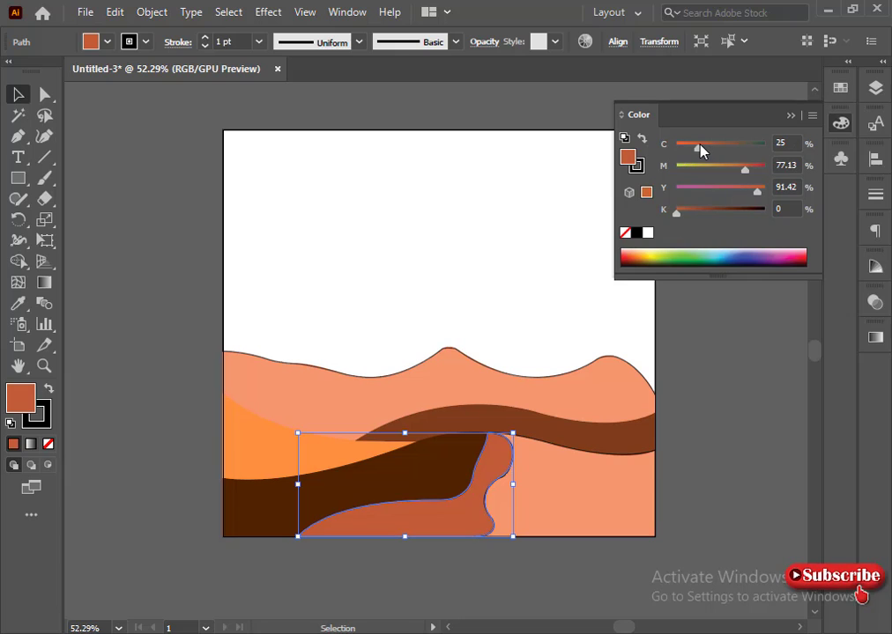
pyautogui.moveTo(699, 147); pyautogui.dragTo(683, 147)
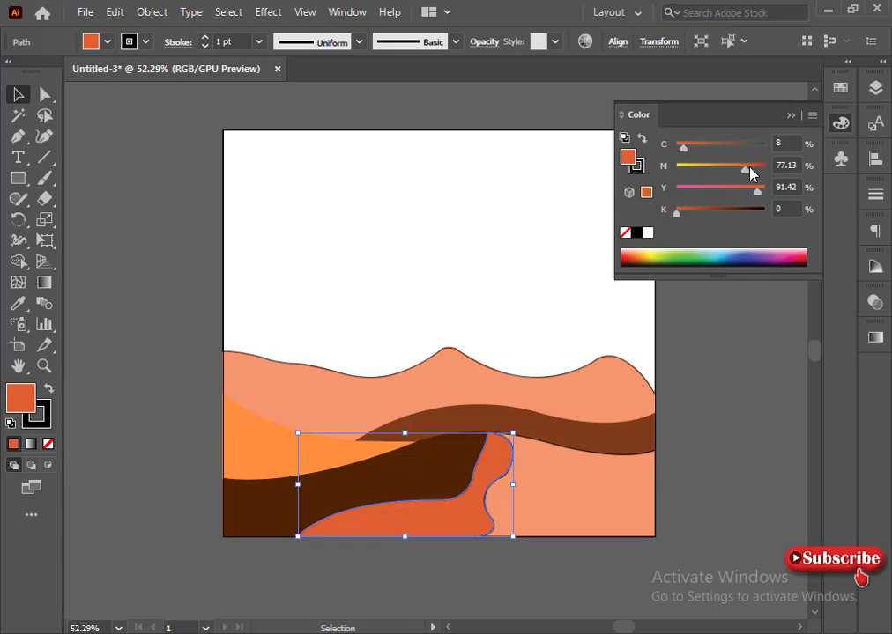
pyautogui.moveTo(750, 174); pyautogui.dragTo(736, 175)
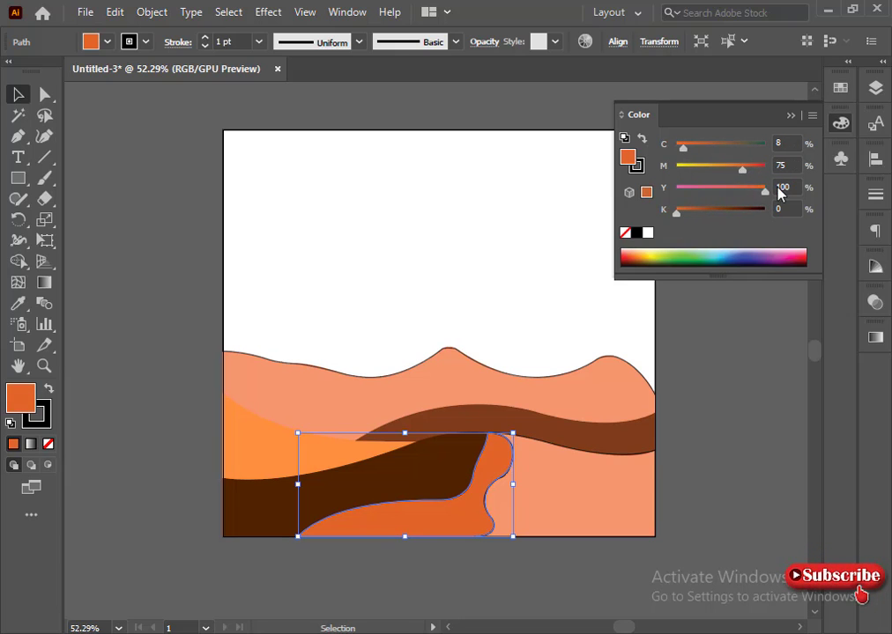
pyautogui.moveTo(752, 173); pyautogui.dragTo(750, 174)
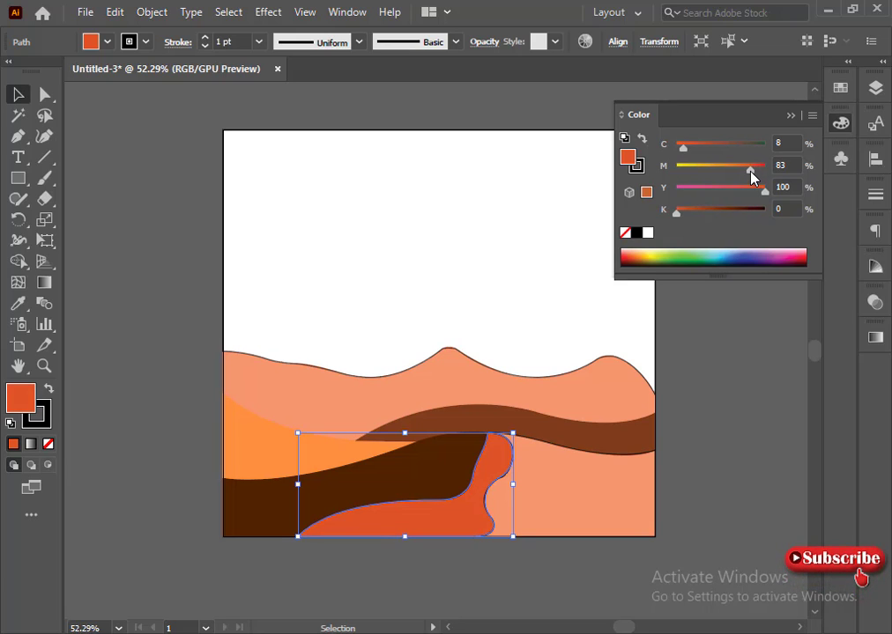
# Step: Switch the river's fill to HSB and brighten it to 100% with about 89% saturation
pyautogui.click(813, 116)
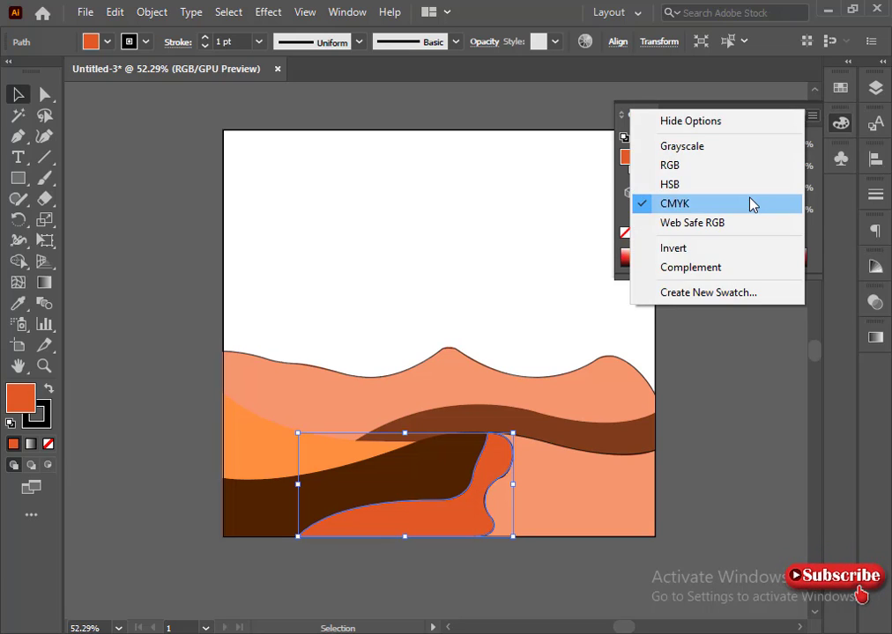
pyautogui.click(748, 201)
pyautogui.click(813, 115)
pyautogui.click(747, 186)
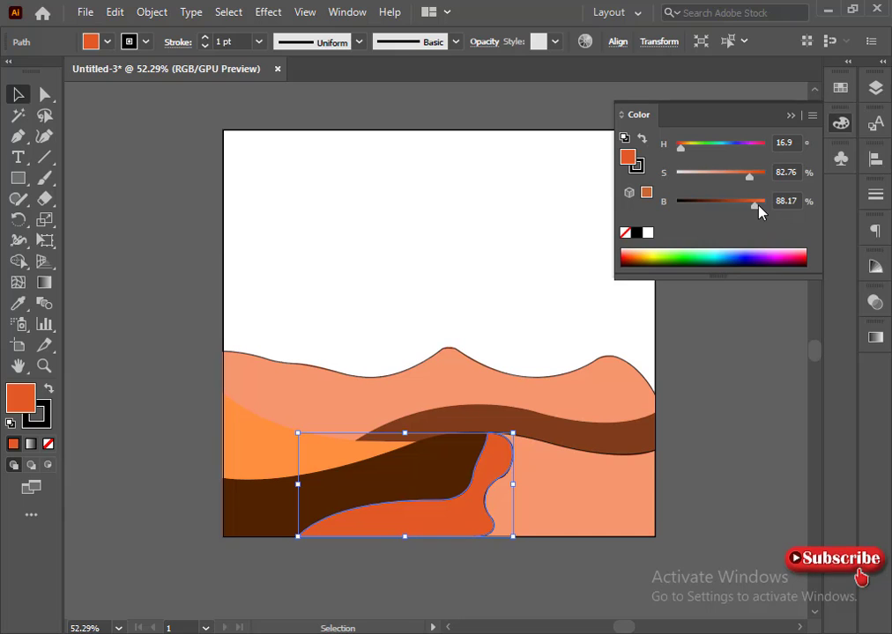
pyautogui.moveTo(758, 206); pyautogui.dragTo(759, 176)
pyautogui.moveTo(759, 204); pyautogui.dragTo(776, 199)
pyautogui.click(49, 443)
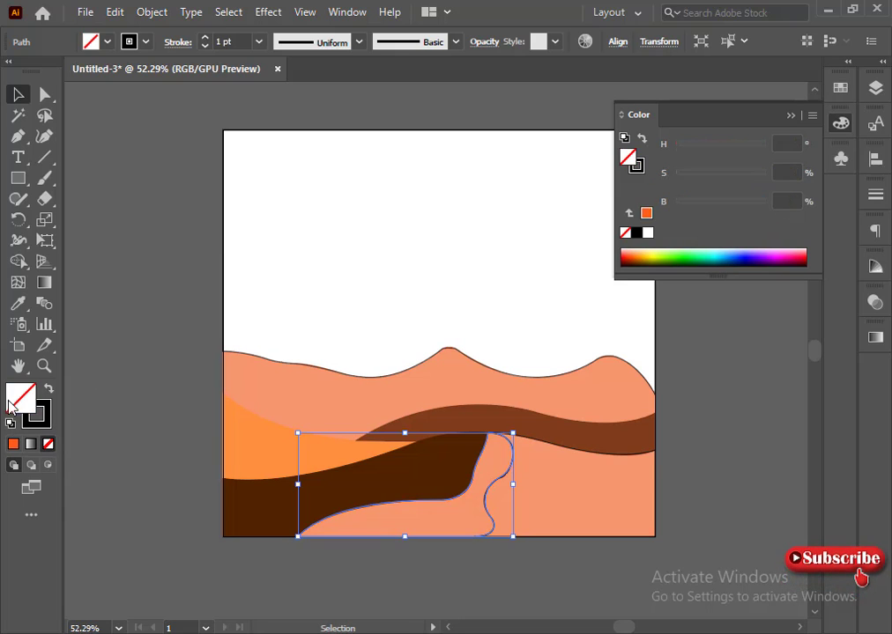
pyautogui.click(35, 424)
pyautogui.click(48, 443)
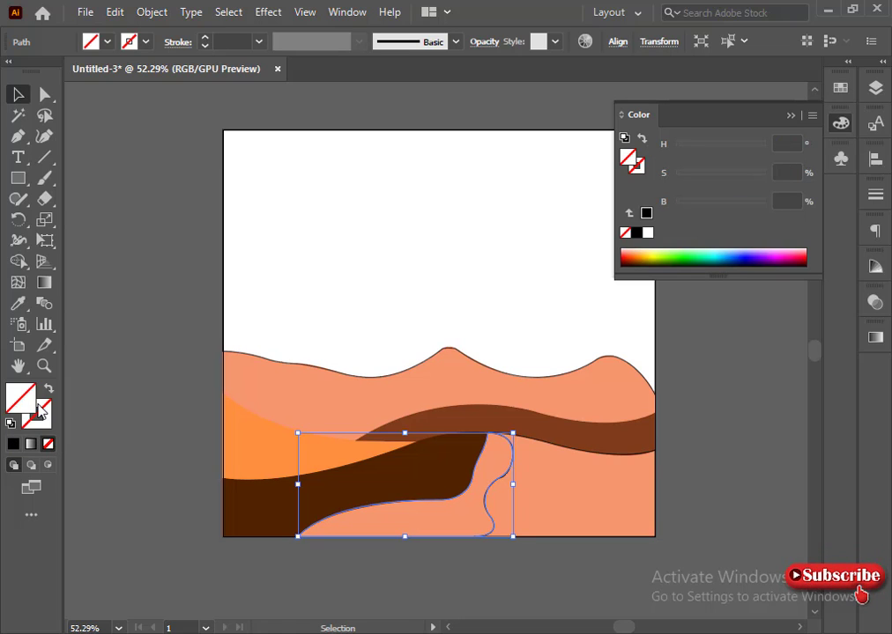
pyautogui.hotkey('ctrl', 'z')
pyautogui.hotkey('ctrl', 'z')
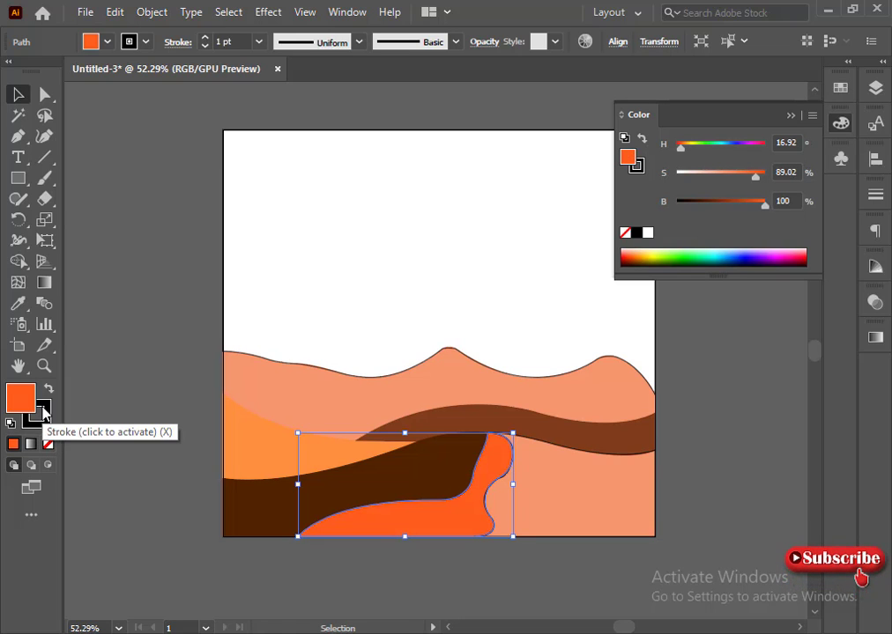
# Step: Remove the outline from the orange river
pyautogui.click(44, 414)
pyautogui.click(49, 444)
# Step: Copy the river's colour onto the left middle hill with the Eyedropper and lower its saturation to about 73%
pyautogui.click(334, 436)
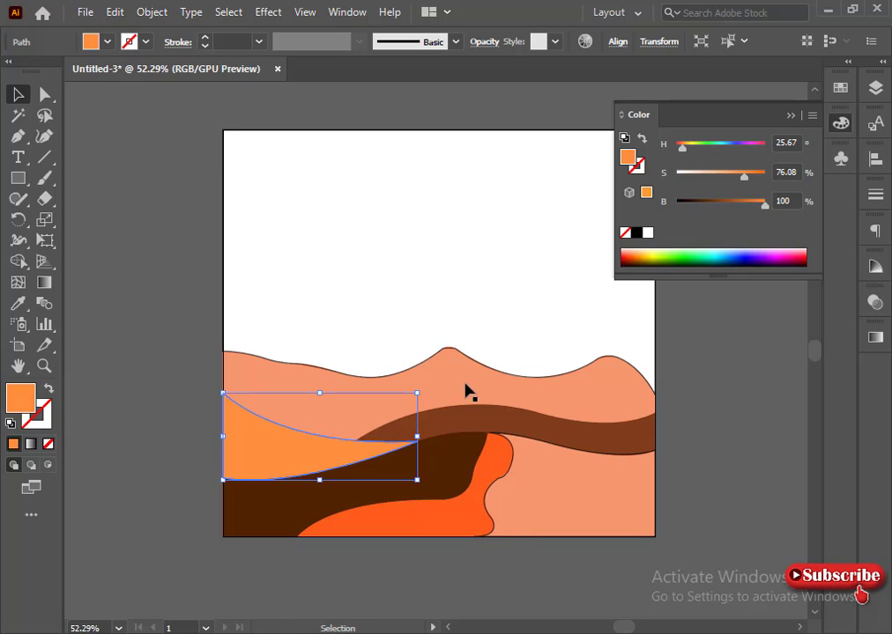
pyautogui.click(20, 304)
pyautogui.click(424, 527)
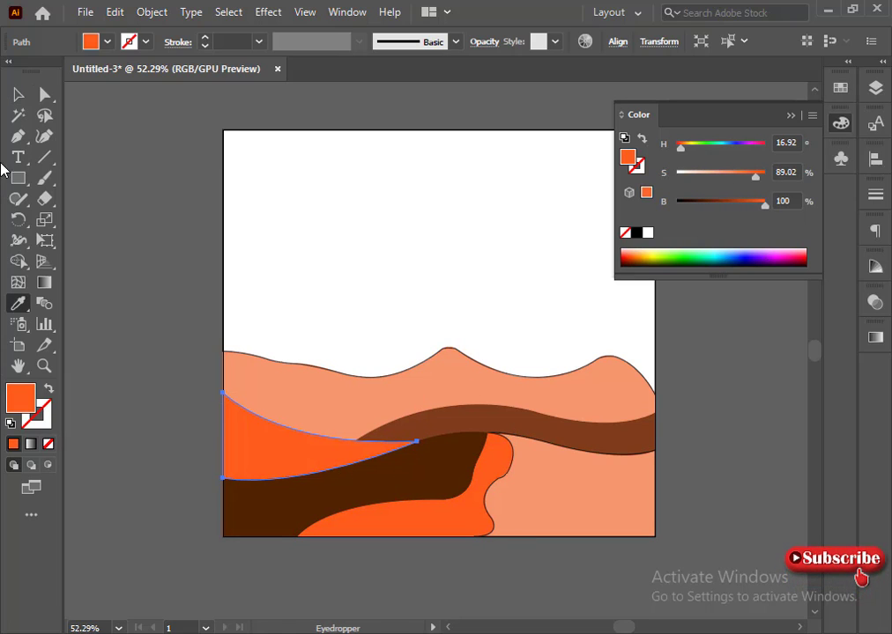
pyautogui.press('v')
pyautogui.moveTo(750, 177); pyautogui.dragTo(733, 182)
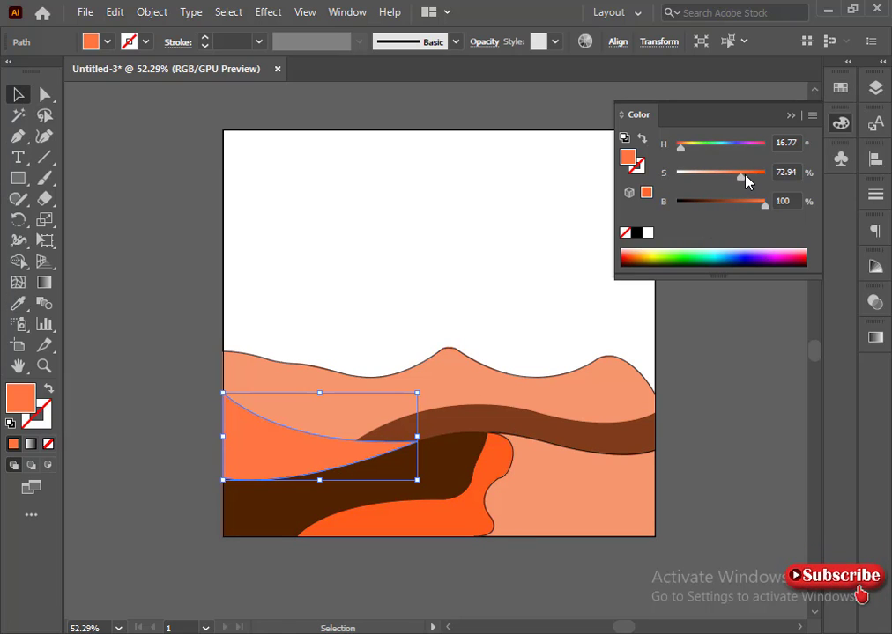
# Step: Switch the left middle hill's fill to CMYK, set it to C 0, M 56, Y 88, K 0, and deselect it
pyautogui.click(811, 115)
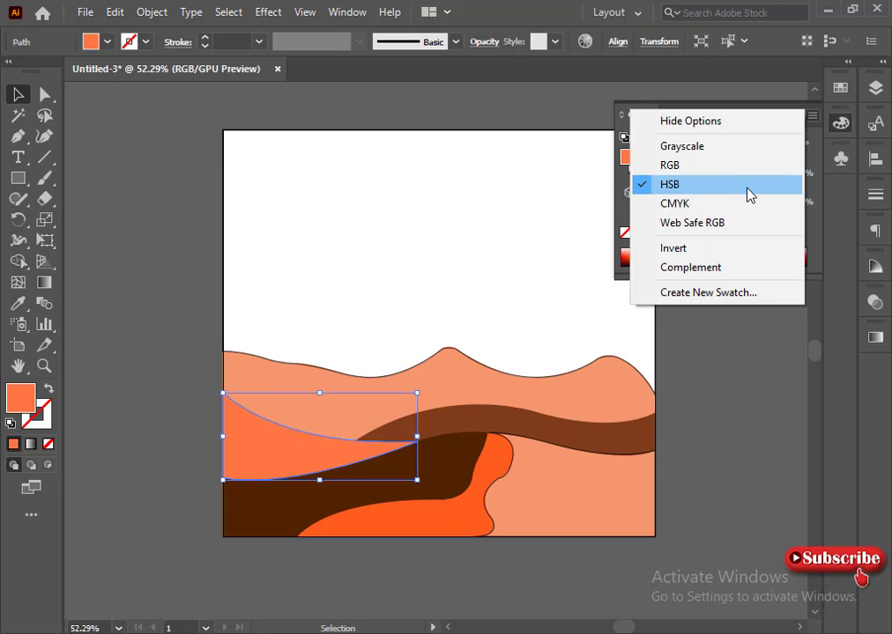
pyautogui.click(746, 205)
pyautogui.moveTo(734, 169)
pyautogui.mouseDown()
pyautogui.moveTo(717, 175)
pyautogui.moveTo(755, 191)
pyautogui.moveTo(715, 167)
pyautogui.moveTo(726, 164)
pyautogui.mouseUp()
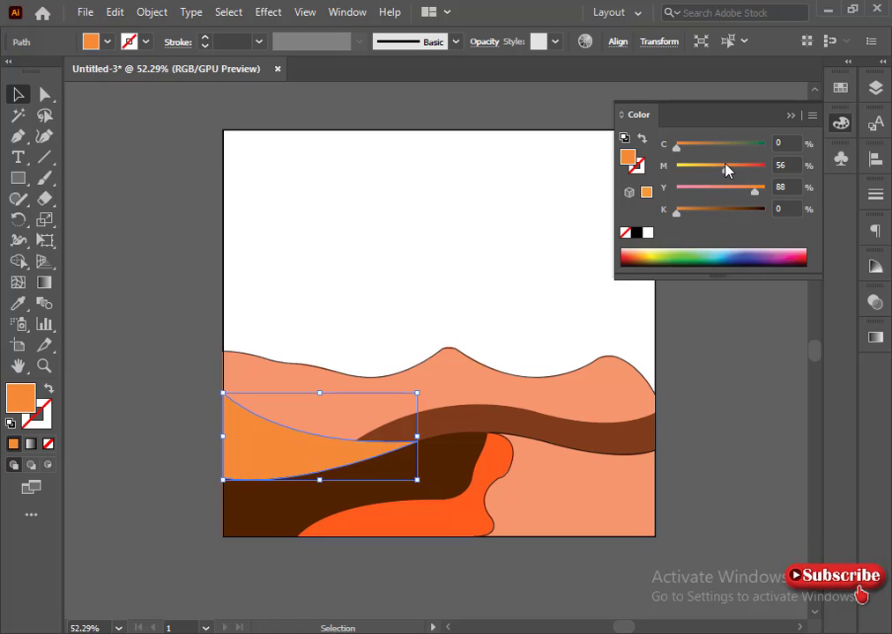
pyautogui.click(769, 471)
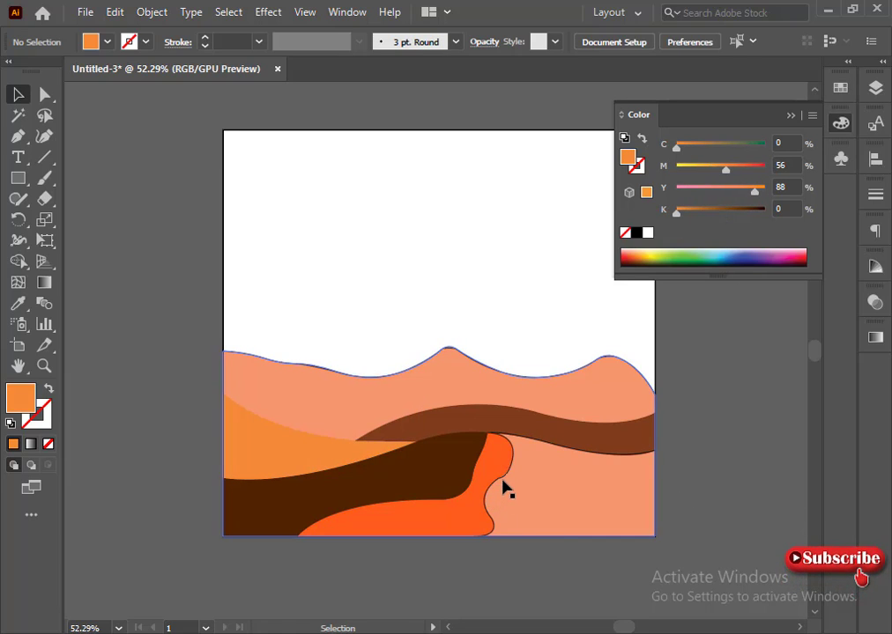
pyautogui.click(504, 487)
pyautogui.click(44, 93)
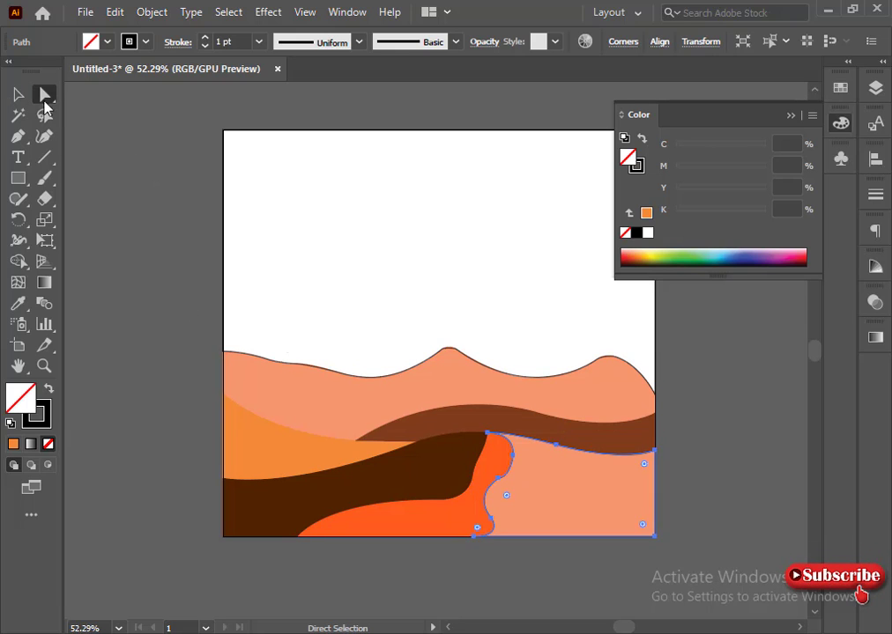
pyautogui.click(499, 485)
pyautogui.click(502, 494)
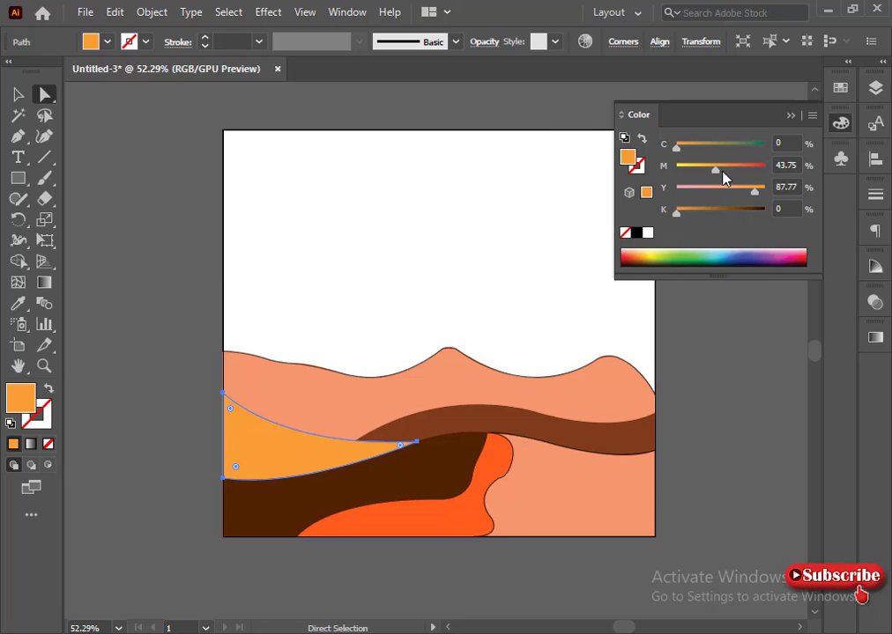
# Step: Adjust the left middle hill's fill to C 0, M 60, Y 94, K 0 and deselect it
pyautogui.click(722, 171)
pyautogui.moveTo(755, 192)
pyautogui.mouseDown()
pyautogui.moveTo(779, 194)
pyautogui.moveTo(760, 191)
pyautogui.mouseUp()
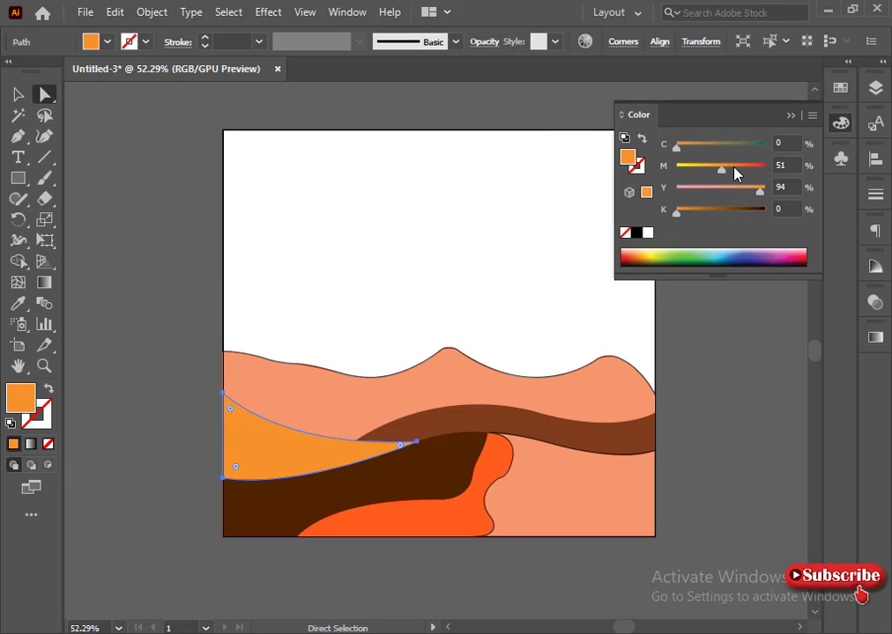
pyautogui.click(731, 170)
pyautogui.click(692, 455)
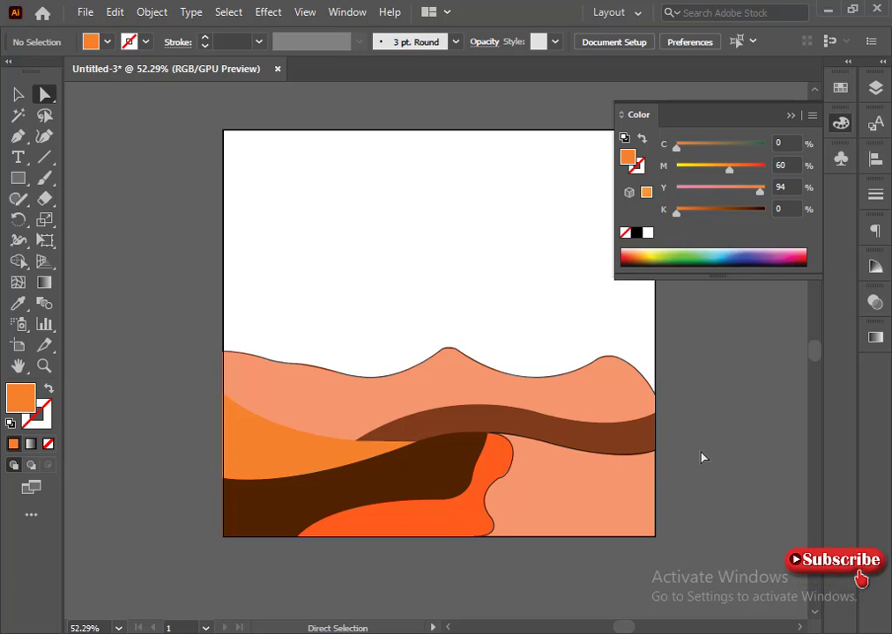
# Step: Slightly round the sharp corner on the right foreground hill's river edge with the Direct Selection tool, and deselect it
pyautogui.click(534, 518)
pyautogui.click(507, 474)
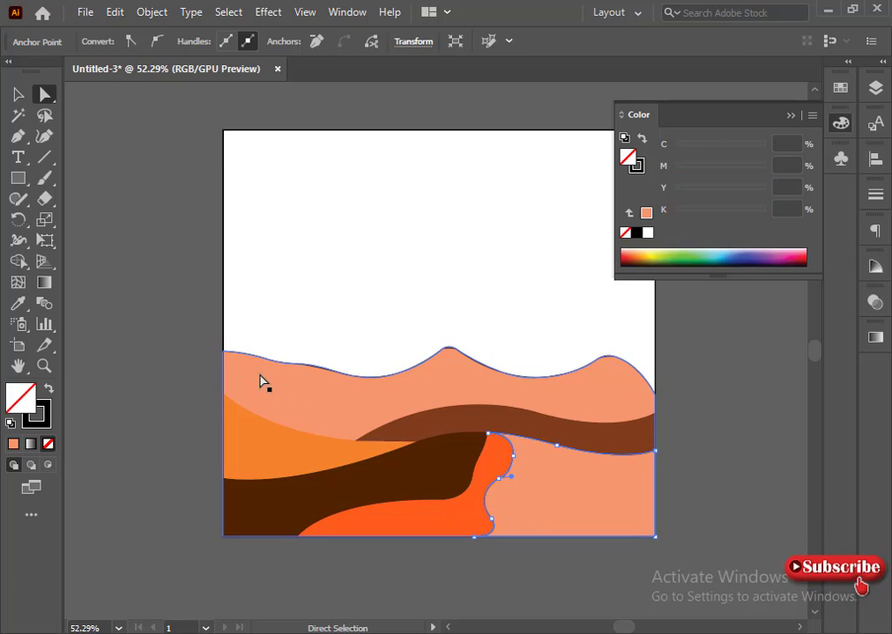
pyautogui.click(500, 479)
pyautogui.moveTo(502, 496); pyautogui.dragTo(508, 498)
pyautogui.click(513, 457)
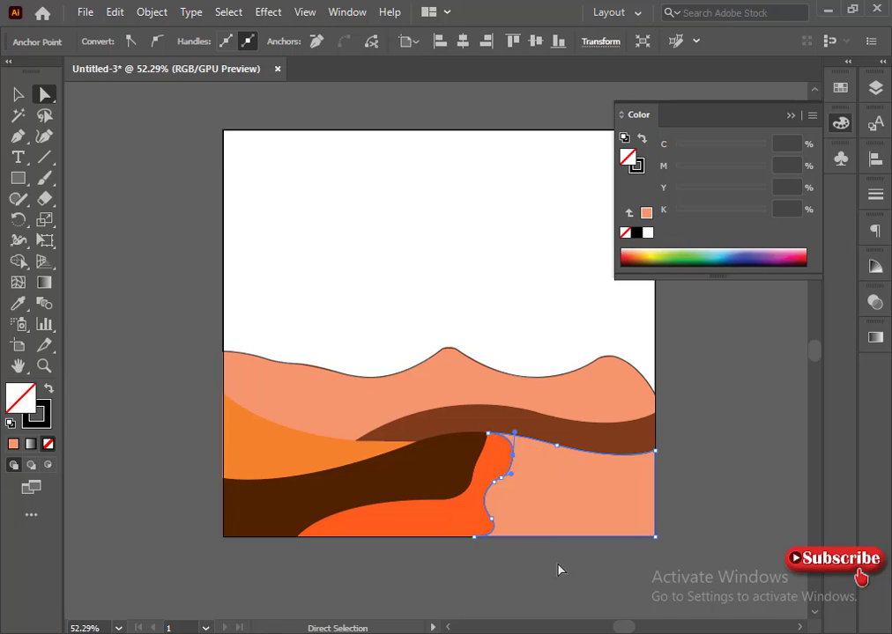
pyautogui.click(559, 568)
# Step: Copy the left middle hill's appearance onto the right foreground hill, set its magenta to 69%, and deselect it
pyautogui.click(17, 95)
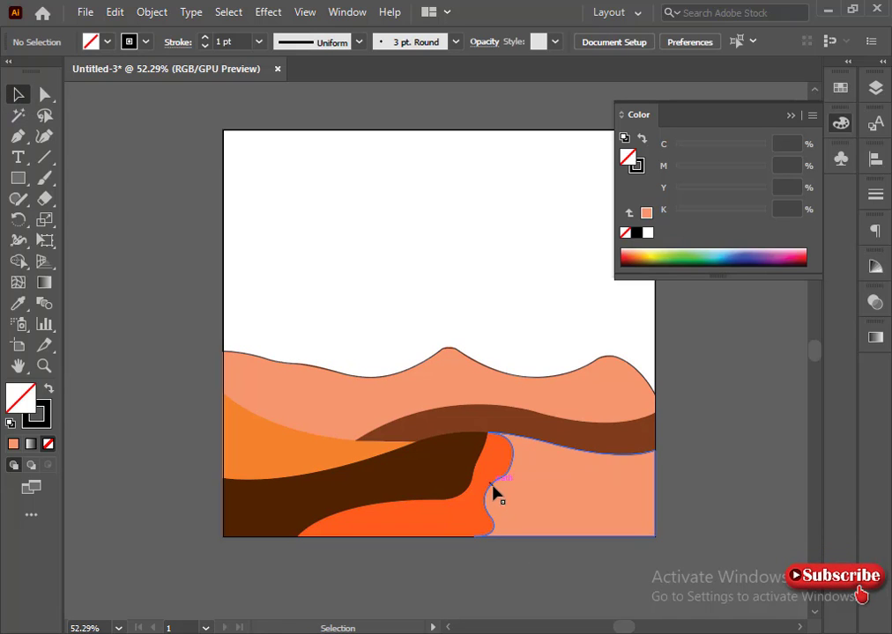
pyautogui.click(495, 494)
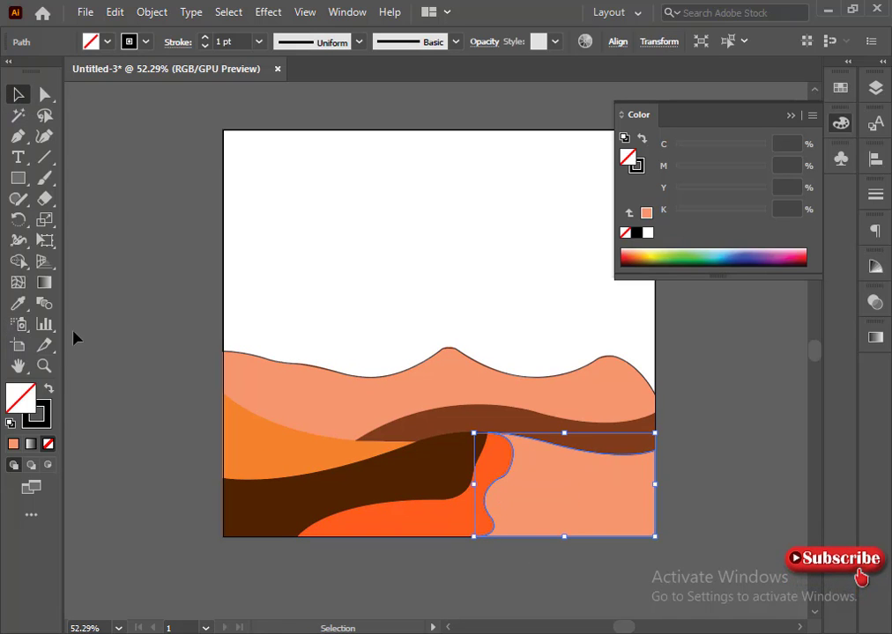
pyautogui.click(17, 303)
pyautogui.click(288, 449)
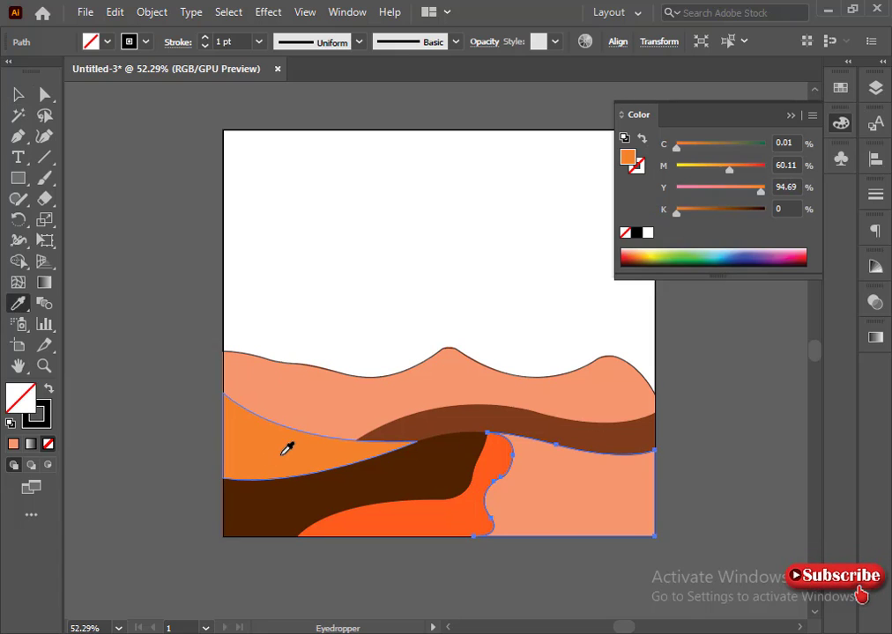
pyautogui.moveTo(732, 172); pyautogui.dragTo(737, 176)
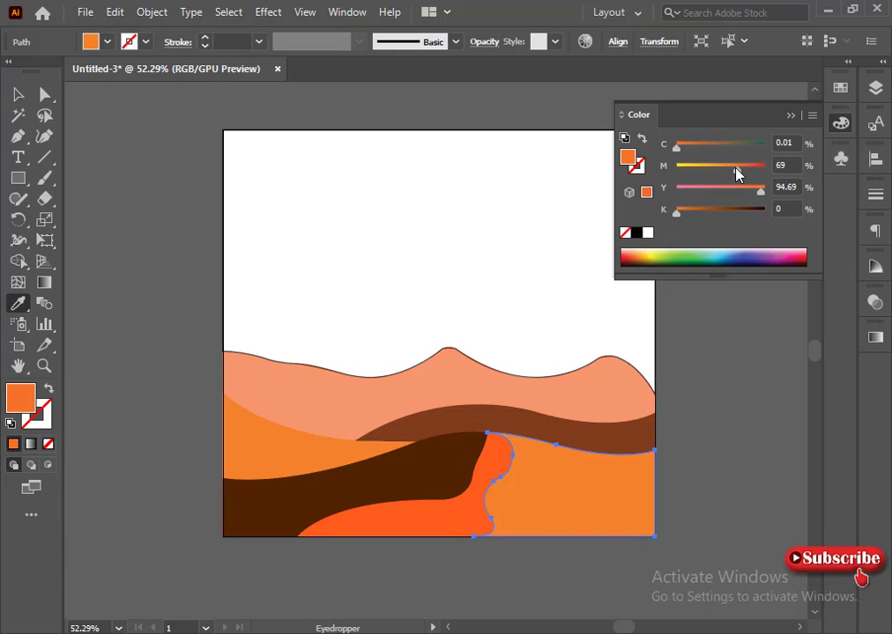
pyautogui.click(17, 98)
pyautogui.click(105, 281)
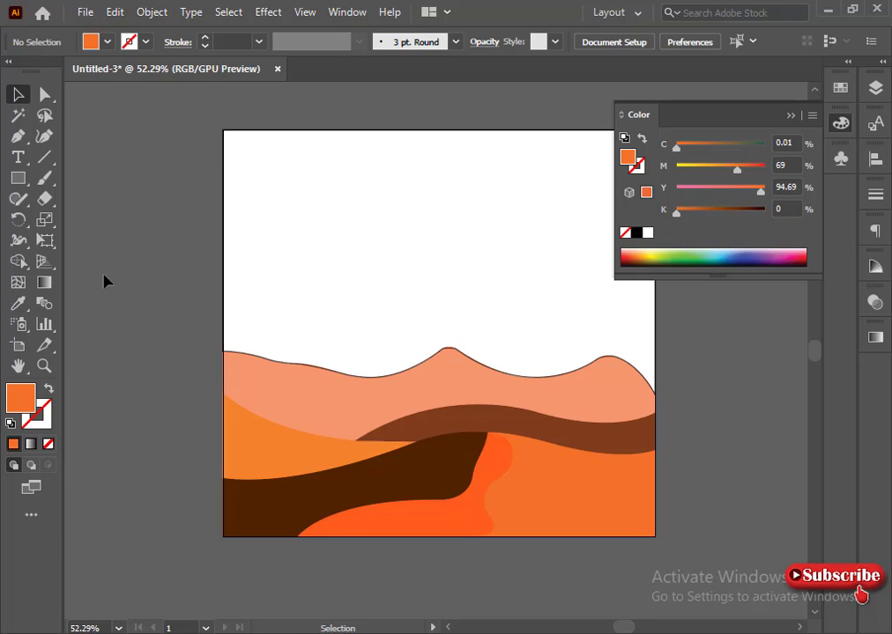
# Step: Fill the sky shape with light blue, adjusting it to C 45, M 18, Y 0, K 0
pyautogui.click(223, 243)
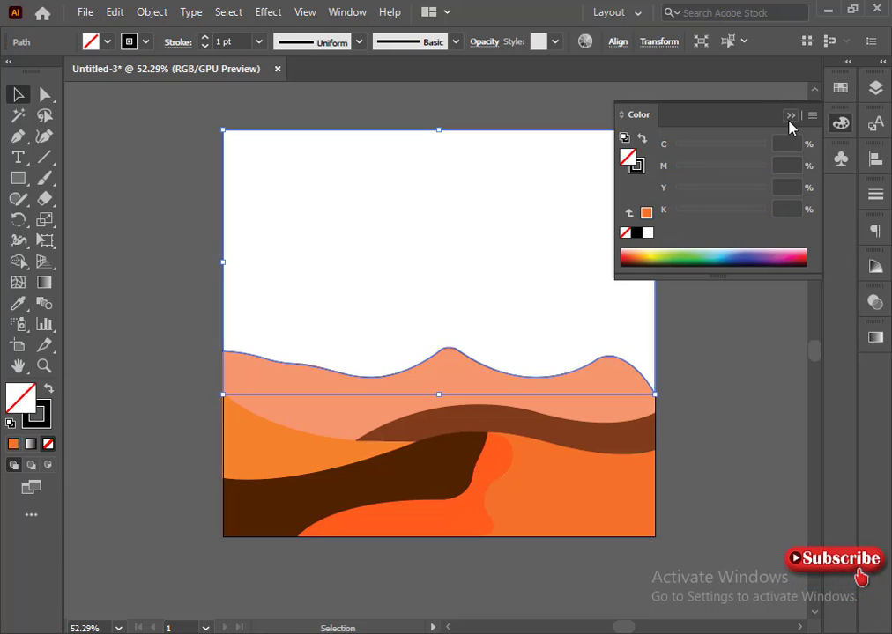
pyautogui.click(724, 253)
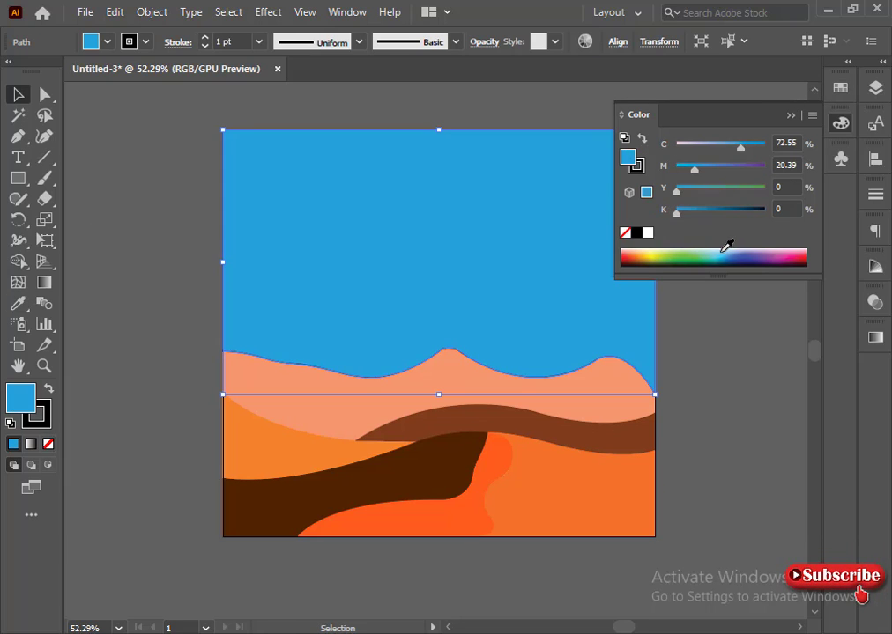
pyautogui.moveTo(698, 163); pyautogui.dragTo(637, 176)
pyautogui.moveTo(740, 148)
pyautogui.mouseDown()
pyautogui.moveTo(749, 150)
pyautogui.moveTo(729, 149)
pyautogui.mouseUp()
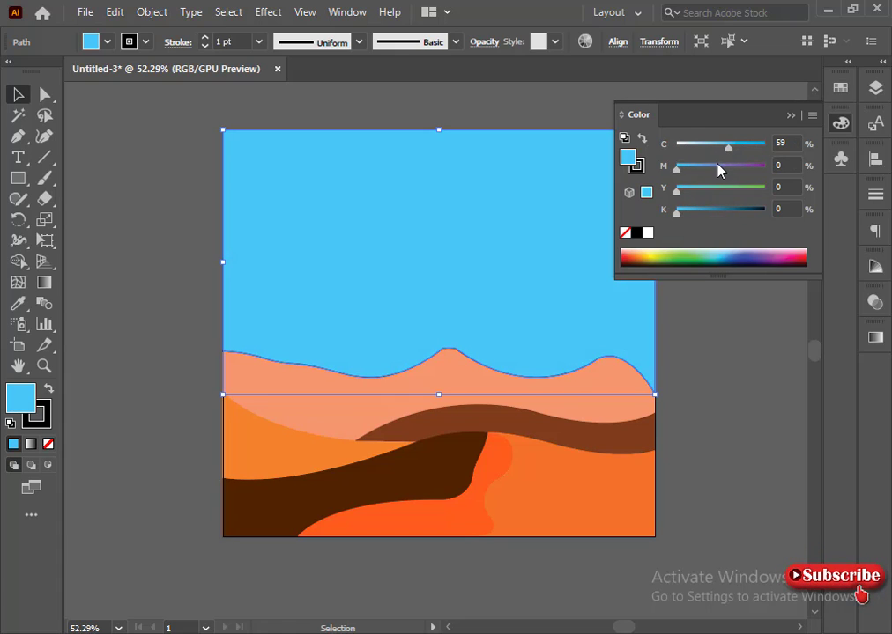
pyautogui.click(712, 168)
pyautogui.moveTo(726, 148); pyautogui.dragTo(720, 148)
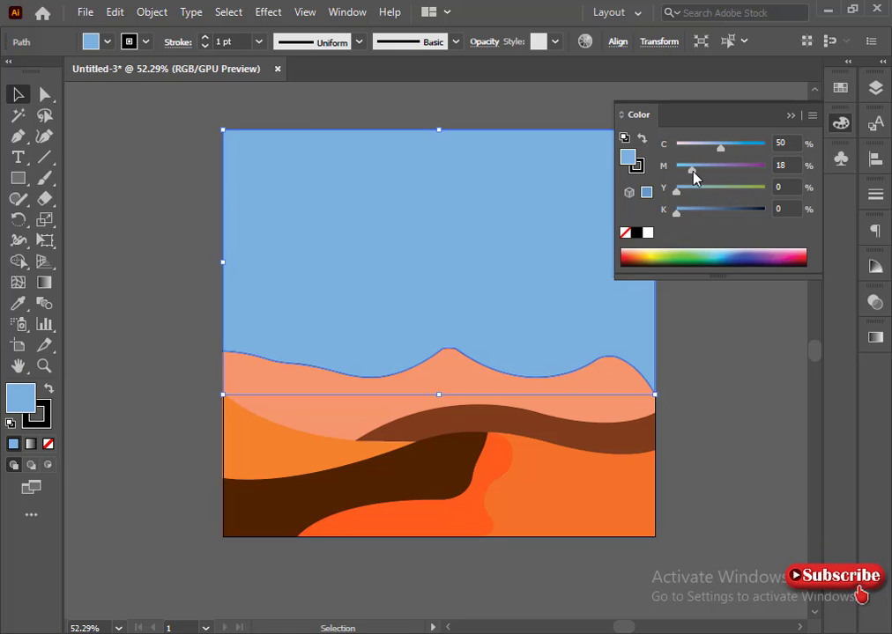
pyautogui.moveTo(721, 152); pyautogui.dragTo(701, 169)
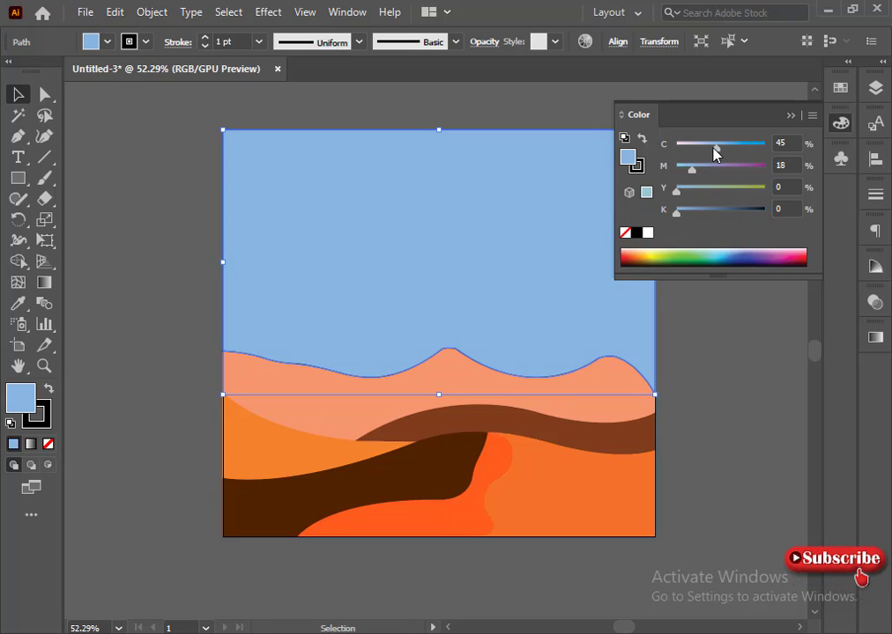
# Step: Remove the sky's outline, send the sky behind all other shapes, and deselect it
pyautogui.click(47, 421)
pyautogui.click(49, 444)
pyautogui.click(24, 399)
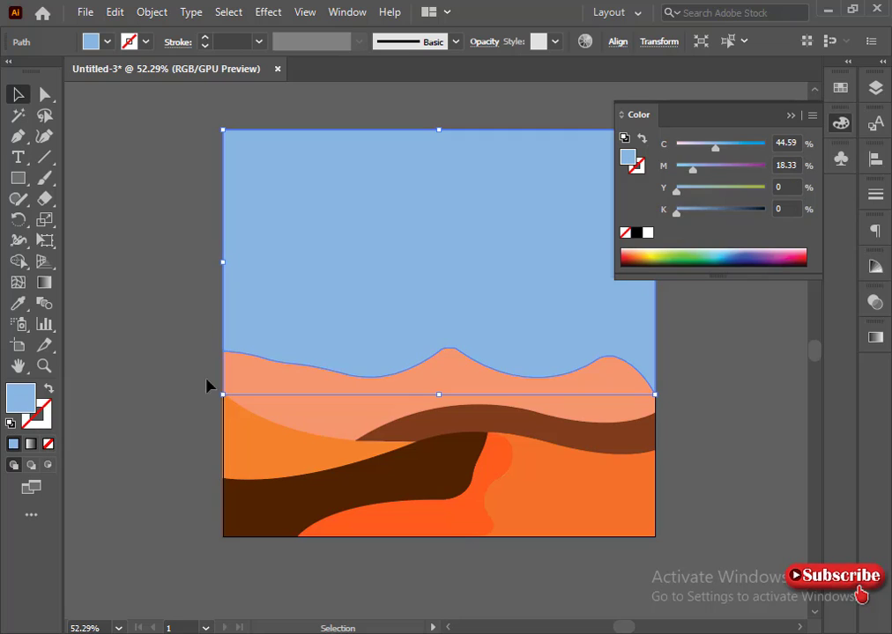
pyautogui.rightClick(399, 360)
pyautogui.moveTo(454, 545)
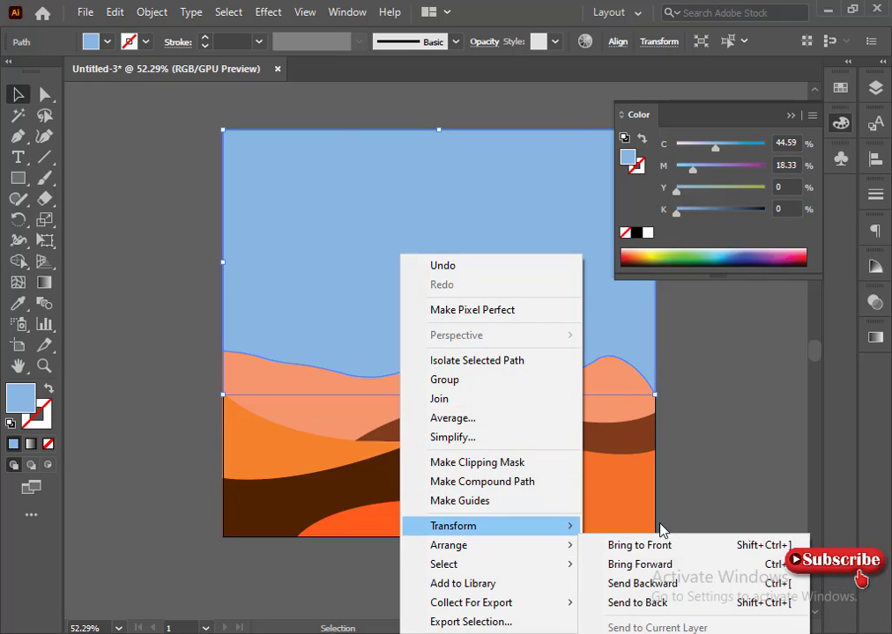
pyautogui.click(651, 601)
pyautogui.click(706, 441)
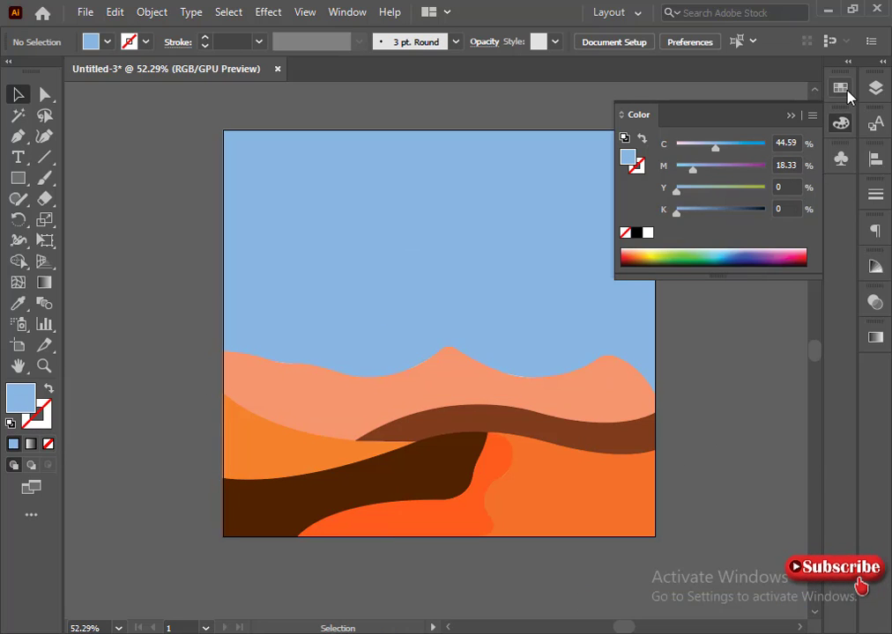
pyautogui.click(786, 115)
# Step: Try to reshape the river's upper bend beside the right foreground hill with the Direct Selection tool, and deselect it
pyautogui.click(526, 476)
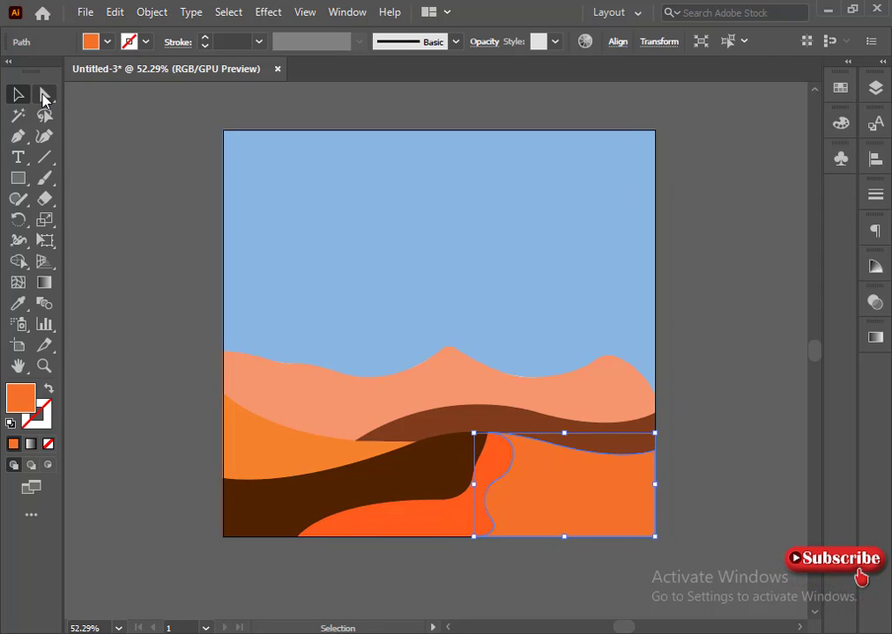
pyautogui.click(44, 94)
pyautogui.click(514, 457)
pyautogui.moveTo(514, 457); pyautogui.dragTo(516, 480)
pyautogui.click(535, 580)
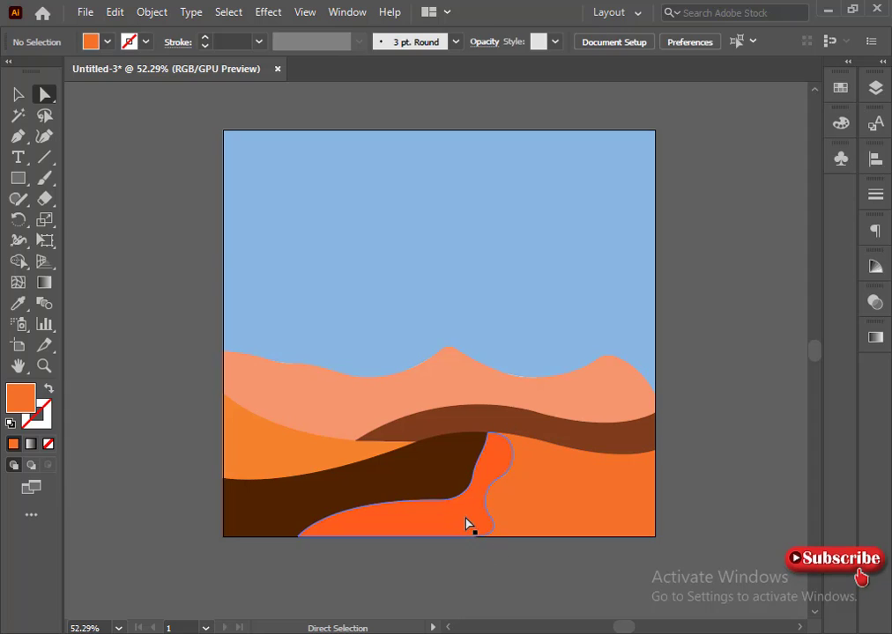
pyautogui.click(511, 463)
pyautogui.click(515, 456)
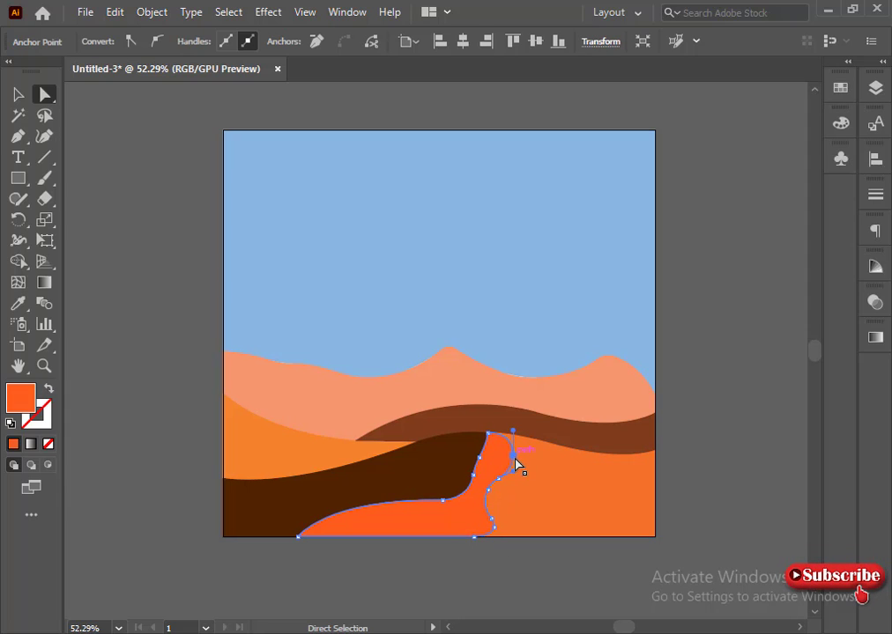
pyautogui.moveTo(514, 463); pyautogui.dragTo(511, 460)
pyautogui.click(543, 584)
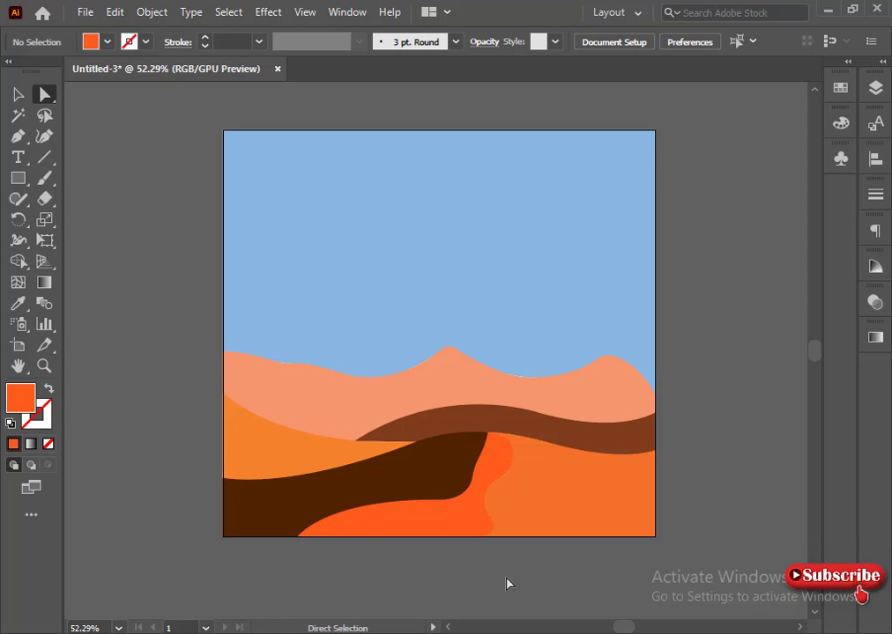
# Step: Draw a tall ellipse as the sun over the hills on the right and fill it with C 0, M 0, Y 72, K 0
pyautogui.moveTo(18, 178); pyautogui.dragTo(63, 212)
pyautogui.moveTo(487, 251); pyautogui.dragTo(618, 411)
pyautogui.press('v')
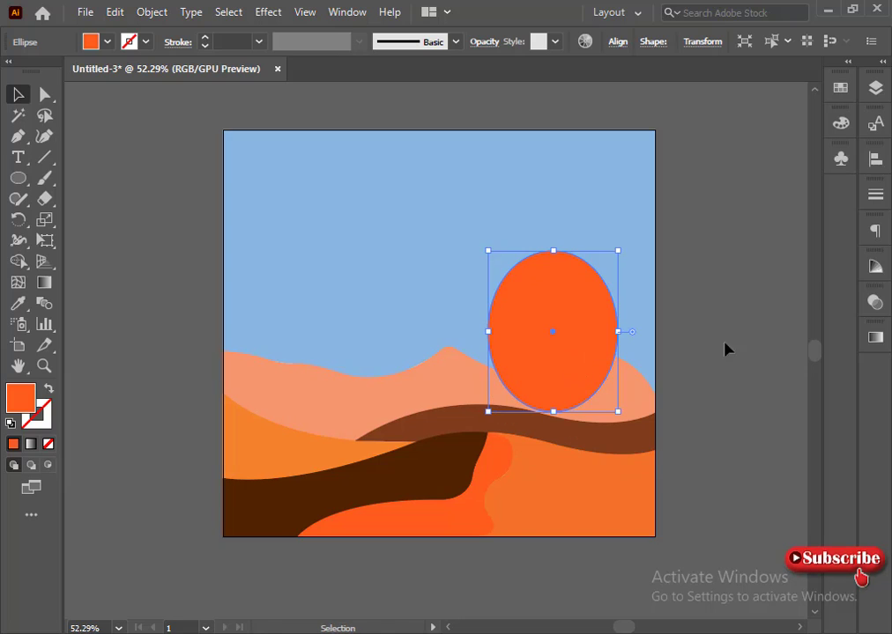
pyautogui.click(840, 123)
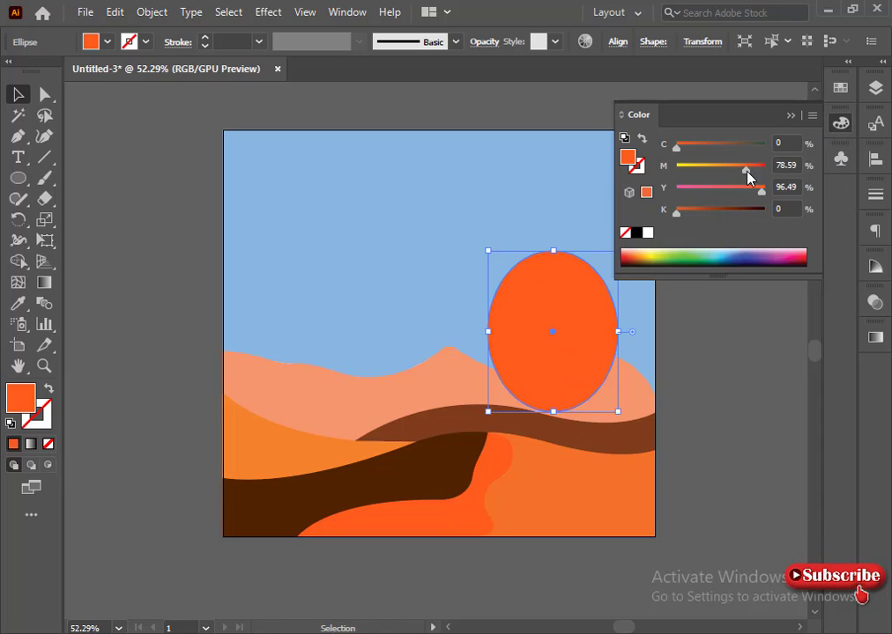
pyautogui.moveTo(748, 173); pyautogui.dragTo(676, 167)
pyautogui.moveTo(750, 193); pyautogui.dragTo(741, 193)
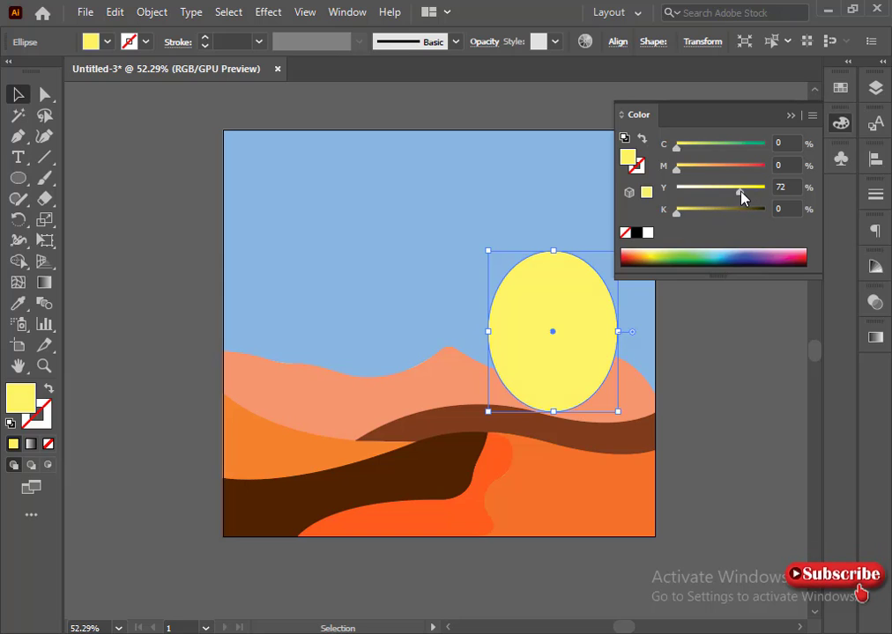
# Step: Move the sun up and left over the dip between the two far peaks, and send it backward three levels
pyautogui.moveTo(574, 366); pyautogui.dragTo(548, 342)
pyautogui.rightClick(548, 343)
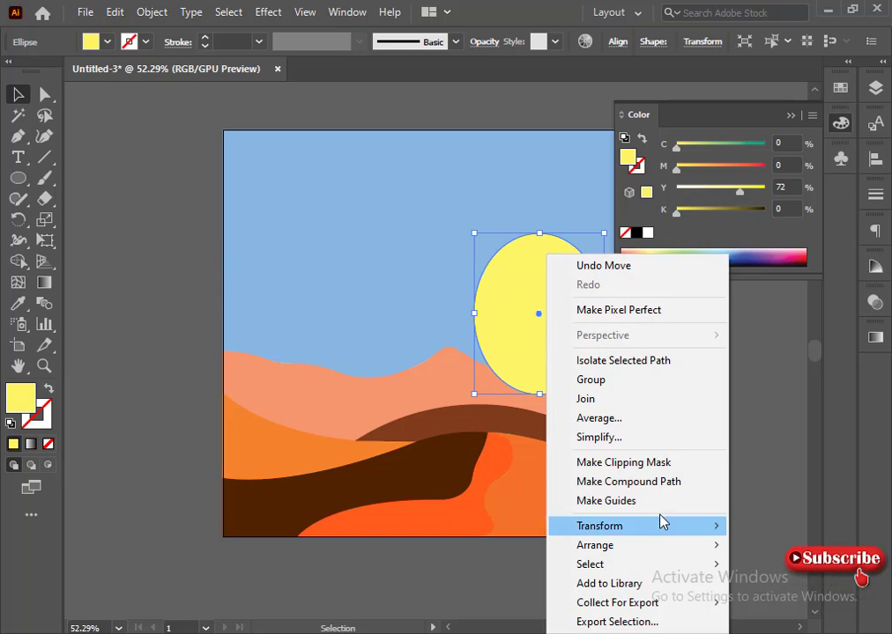
pyautogui.moveTo(710, 550)
pyautogui.click(436, 586)
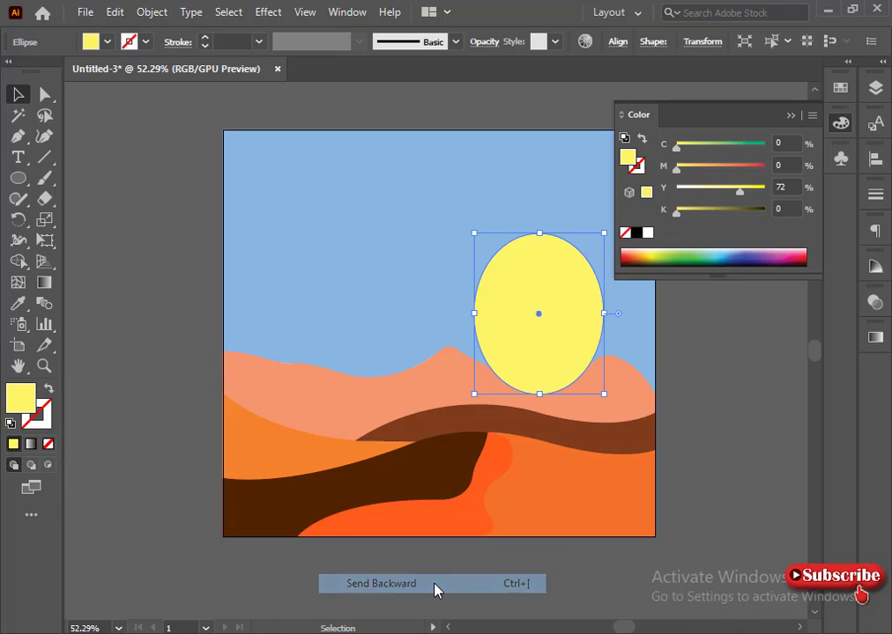
pyautogui.rightClick(505, 407)
pyautogui.moveTo(604, 555)
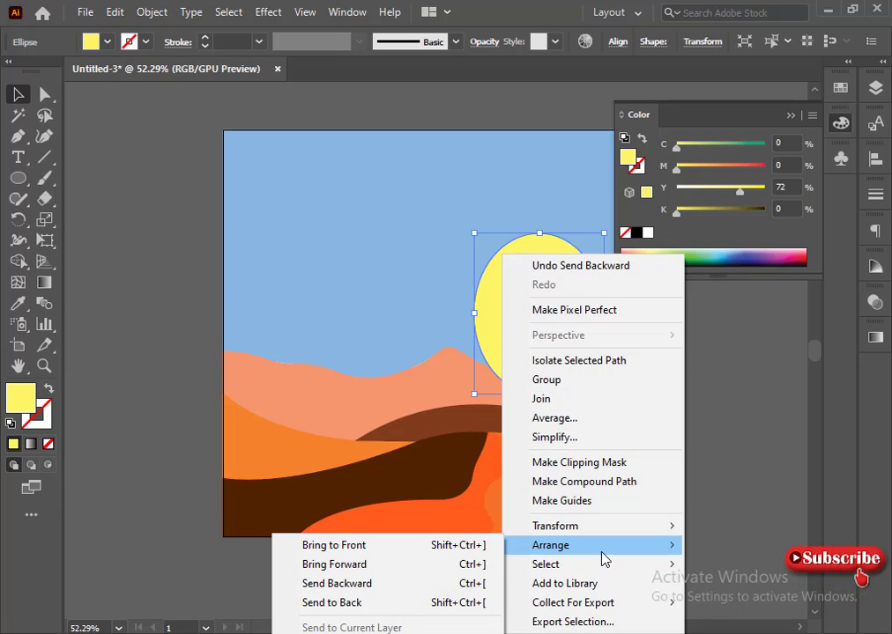
pyautogui.click(397, 583)
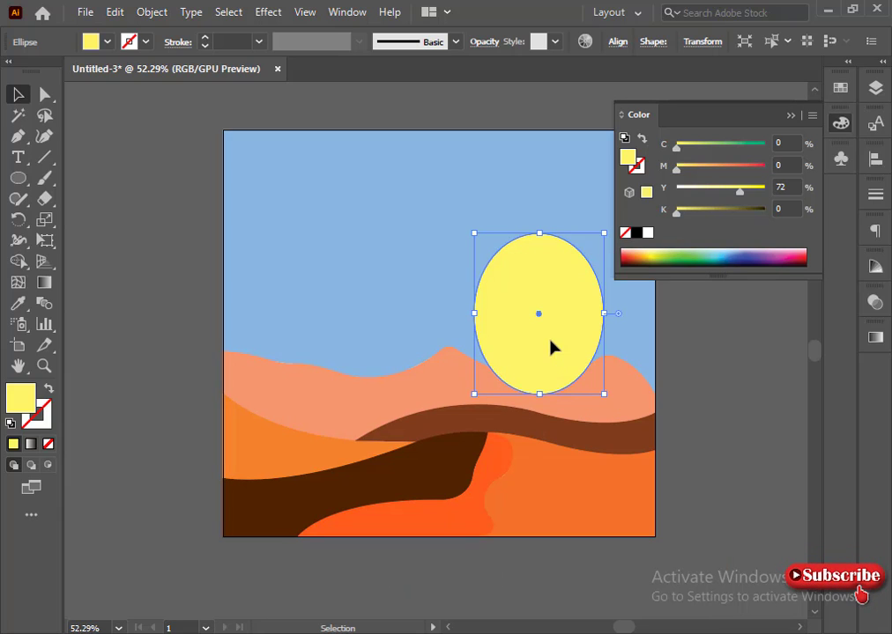
pyautogui.moveTo(560, 355); pyautogui.dragTo(541, 343)
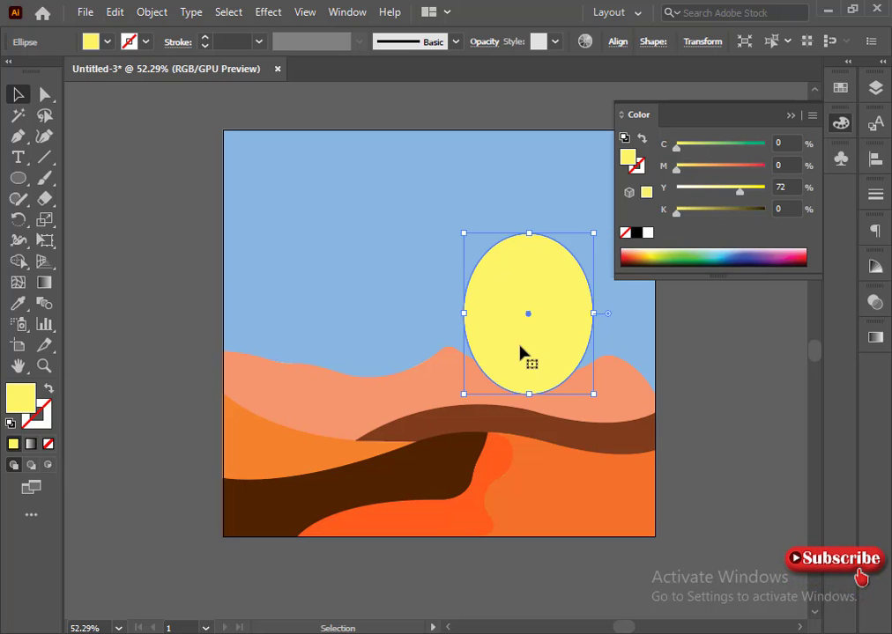
pyautogui.rightClick(521, 359)
pyautogui.moveTo(608, 545)
pyautogui.click(464, 583)
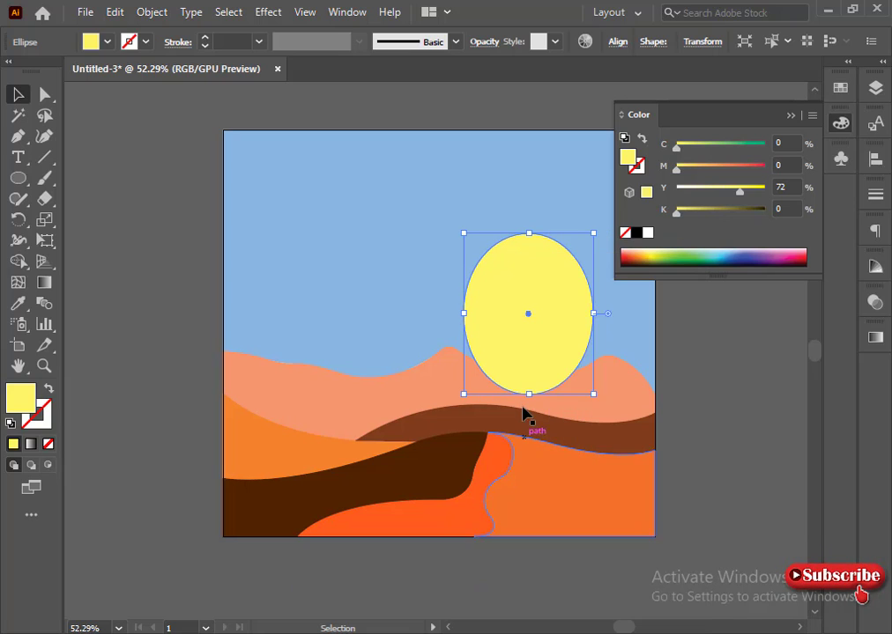
# Step: Send the sun to the back, bring it forward one level in front of the sky, and deselect it
pyautogui.rightClick(540, 409)
pyautogui.click(503, 602)
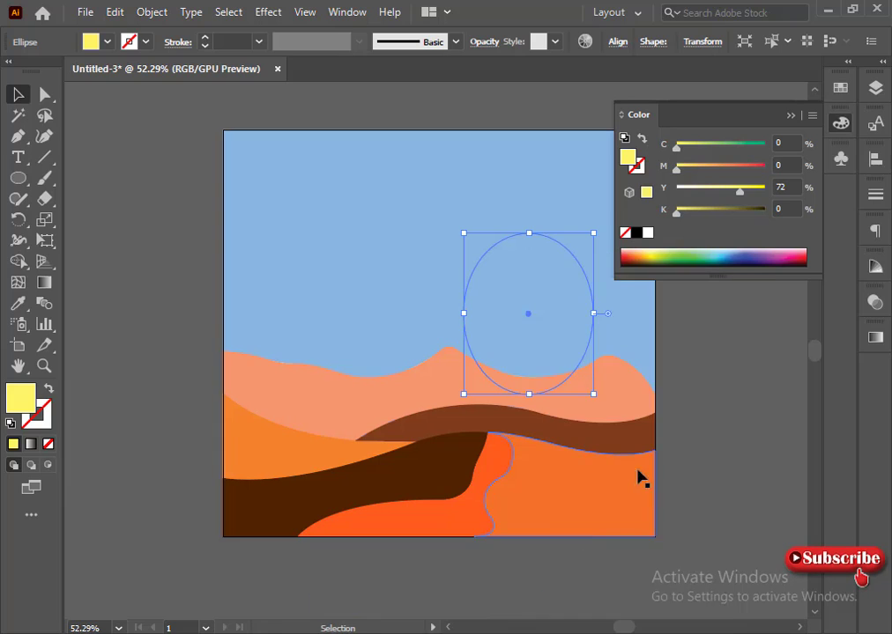
pyautogui.rightClick(571, 341)
pyautogui.click(520, 565)
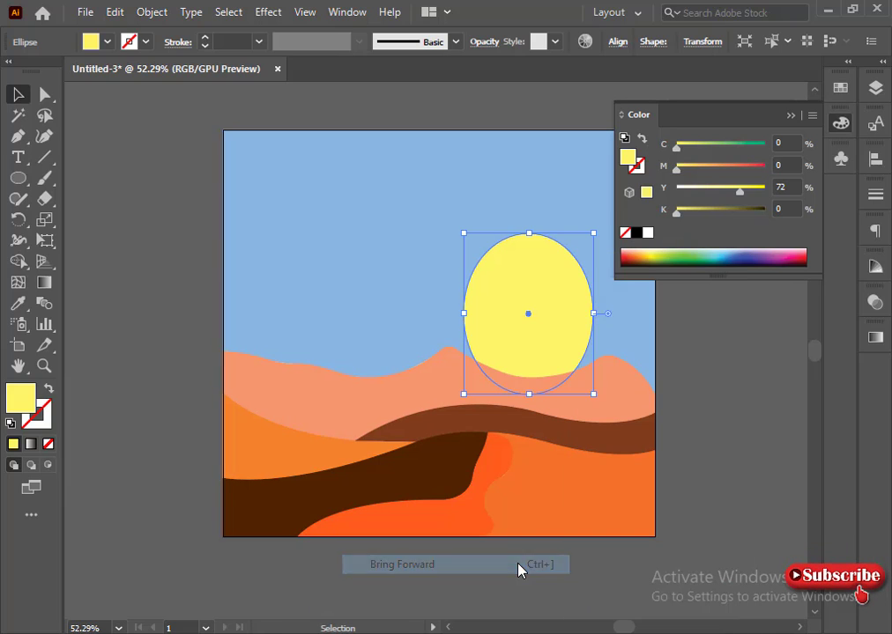
pyautogui.click(527, 577)
# Step: Nudge the sun slightly higher above the dip between the two far peaks, and deselect it
pyautogui.click(510, 317)
pyautogui.press('Right')
pyautogui.press('Right')
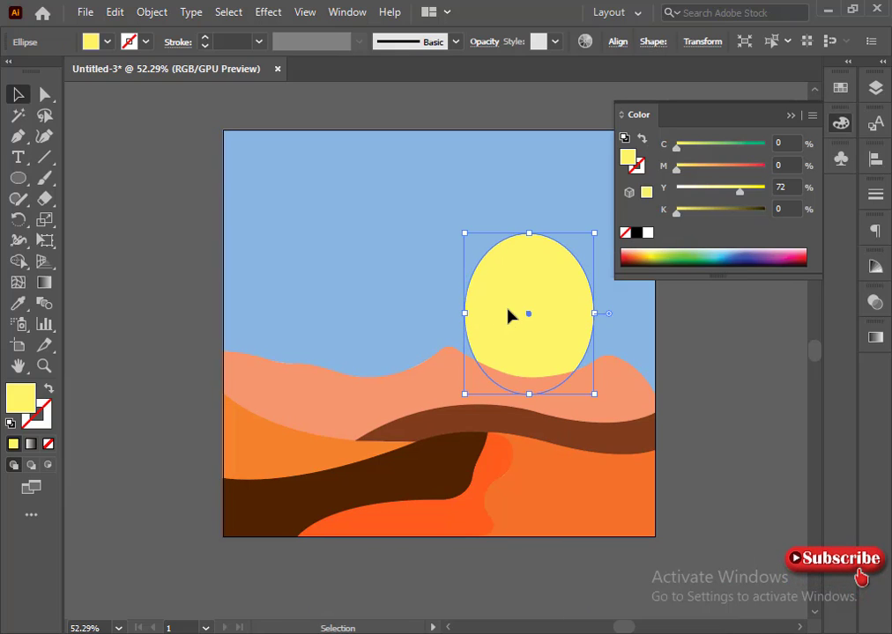
pyautogui.press('Left')
pyautogui.press('Left')
pyautogui.press('Down')
pyautogui.press('Down')
pyautogui.press('Down')
pyautogui.press('Down')
pyautogui.press('Down')
pyautogui.press('Down')
pyautogui.press('Down')
pyautogui.press('Down')
pyautogui.press('Down')
pyautogui.press('Down')
pyautogui.press('Down')
pyautogui.press('Down')
pyautogui.press('Down')
pyautogui.press('Down')
pyautogui.press('Down')
pyautogui.press('Down')
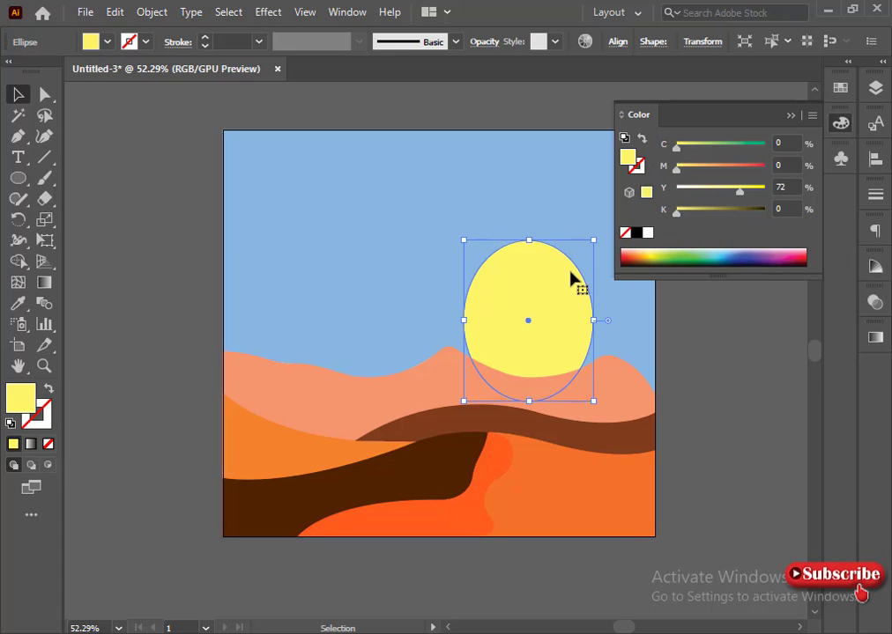
pyautogui.press('Up')
pyautogui.press('Up')
pyautogui.press('Up')
pyautogui.press('Up')
pyautogui.press('Up')
pyautogui.press('Up')
pyautogui.press('Up')
pyautogui.press('Up')
pyautogui.press('Up')
pyautogui.press('Up')
pyautogui.press('Up')
pyautogui.press('Up')
pyautogui.press('Up')
pyautogui.press('Up')
pyautogui.press('Up')
pyautogui.press('Up')
pyautogui.press('Up')
pyautogui.press('Up')
pyautogui.press('Up')
pyautogui.press('Up')
pyautogui.click(790, 114)
pyautogui.click(693, 346)
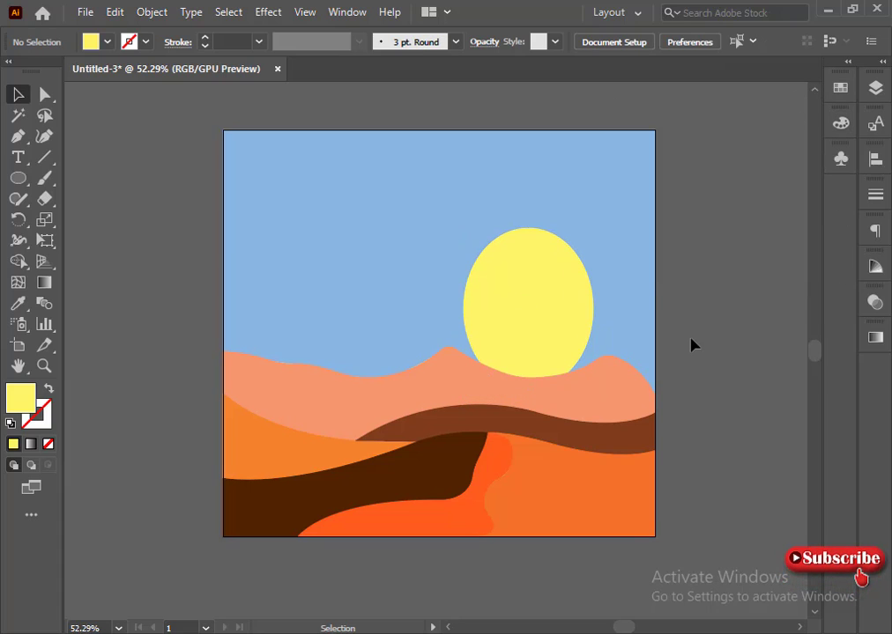